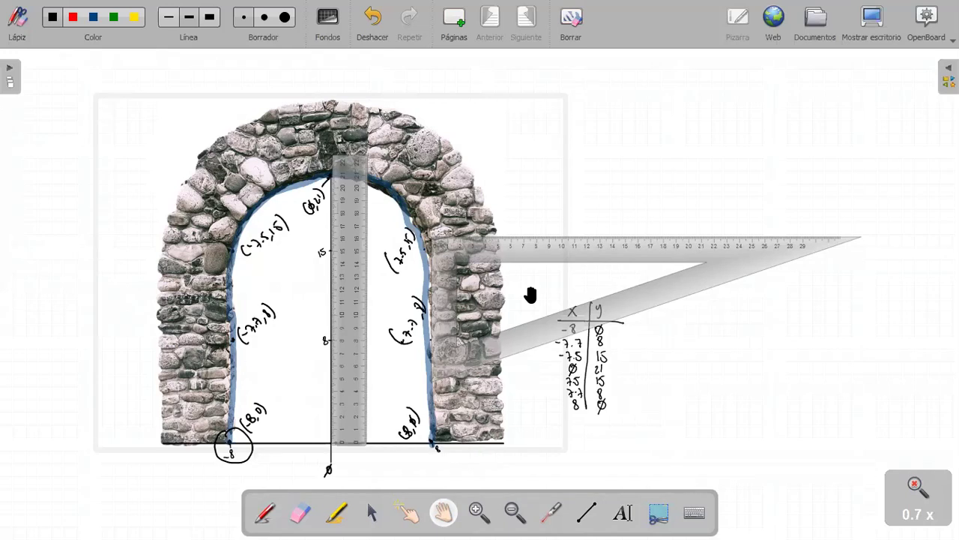
pyautogui.moveTo(647, 251); pyautogui.dragTo(613, 158)
pyautogui.moveTo(610, 358); pyautogui.dragTo(601, 426)
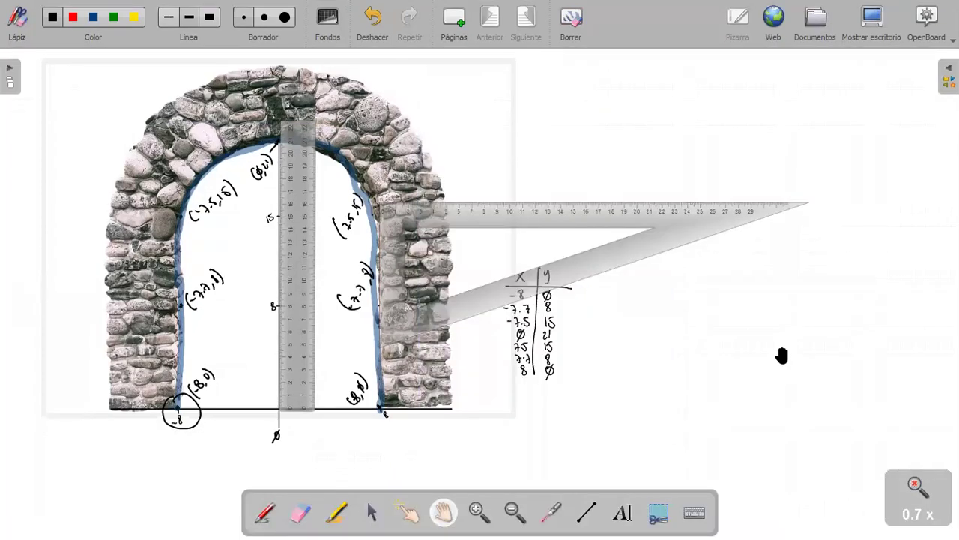
pyautogui.moveTo(474, 458); pyautogui.dragTo(471, 459)
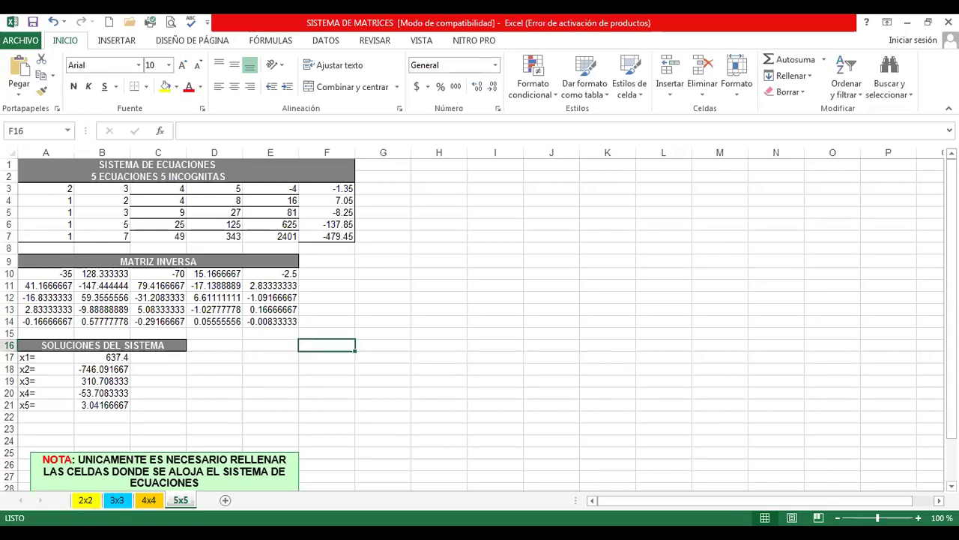
# Set the first coefficient of the first equation, cell A3, to 1
pyautogui.click(742, 247)
pyautogui.press('Left')
pyautogui.press('Left')
pyautogui.press('Left')
pyautogui.press('Left')
pyautogui.press('Left')
pyautogui.press('Left')
pyautogui.press('Left')
pyautogui.press('Left')
pyautogui.press('Left')
pyautogui.press('Left')
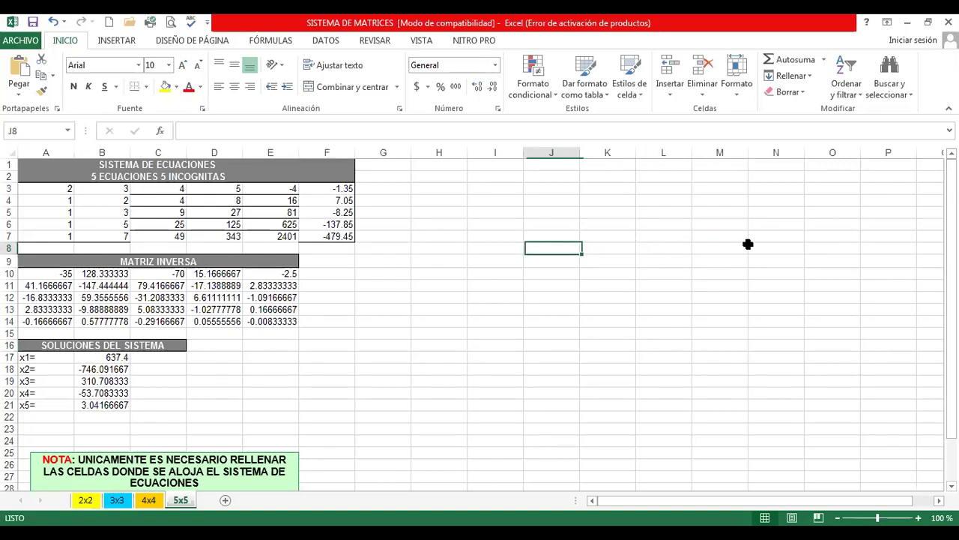
pyautogui.press('Up')
pyautogui.press('Up')
pyautogui.press('Up')
pyautogui.press('Up')
pyautogui.press('Left')
pyautogui.press('Left')
pyautogui.press('Up')
pyautogui.press('F2')
pyautogui.press('BackSpace')
pyautogui.write('1')
pyautogui.press('Tab')
# Clear the remaining coefficients in B3:E7, keeping the column of ones and the constants
pyautogui.hotkey('shift', 'Right')
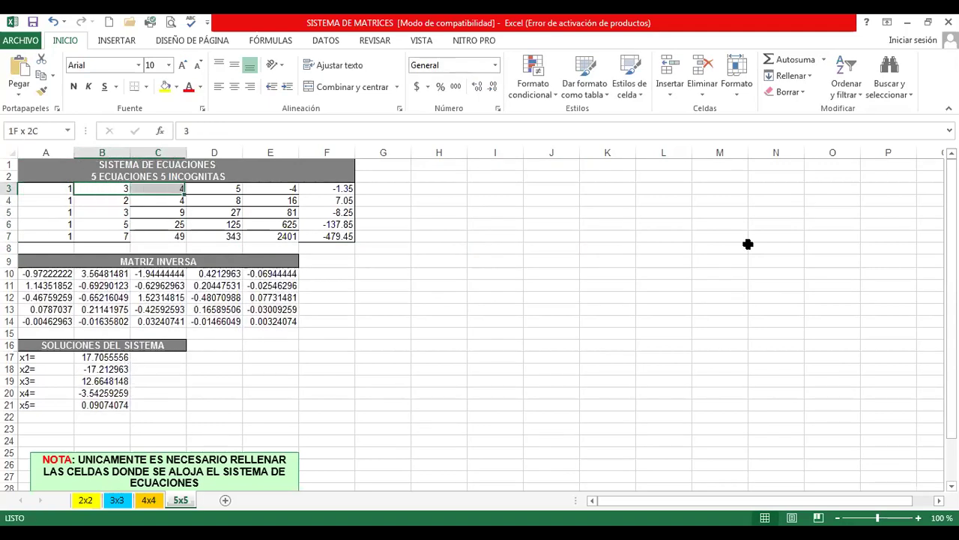
pyautogui.hotkey('shift', 'Right')
pyautogui.hotkey('shift', 'Right')
pyautogui.hotkey('shift', 'Down')
pyautogui.hotkey('shift', 'Down')
pyautogui.hotkey('shift', 'Down')
pyautogui.hotkey('shift', 'Down')
pyautogui.press('Delete')
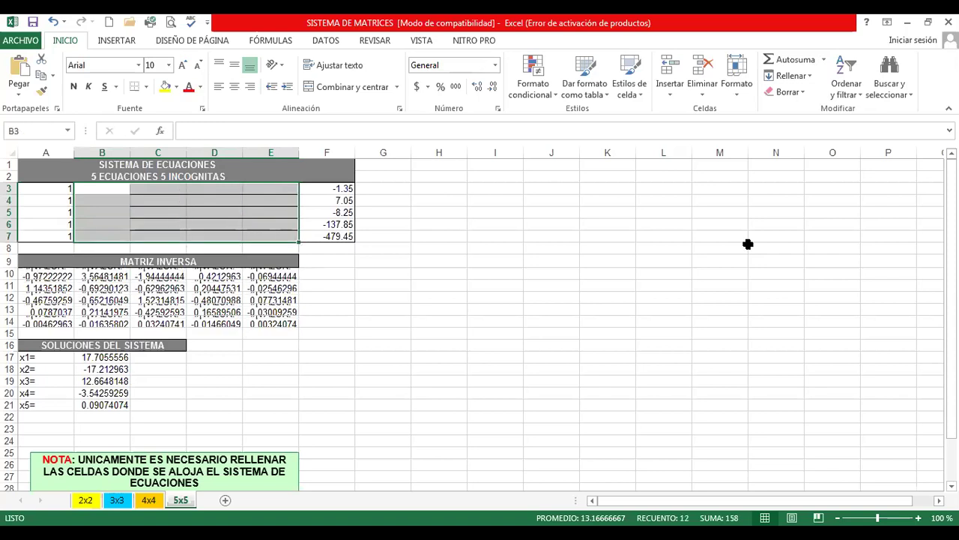
# Paste the handwritten x/y table image beside the matrices and cross out its -7.7 and 7.7 rows in ink
pyautogui.click(522, 312)
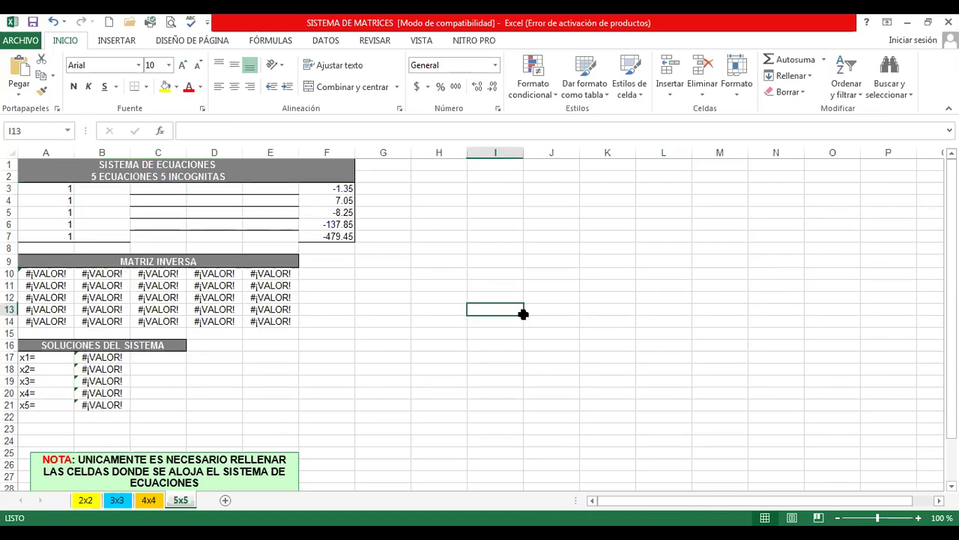
pyautogui.hotkey('ctrl', 'v')
pyautogui.moveTo(529, 283); pyautogui.dragTo(529, 189)
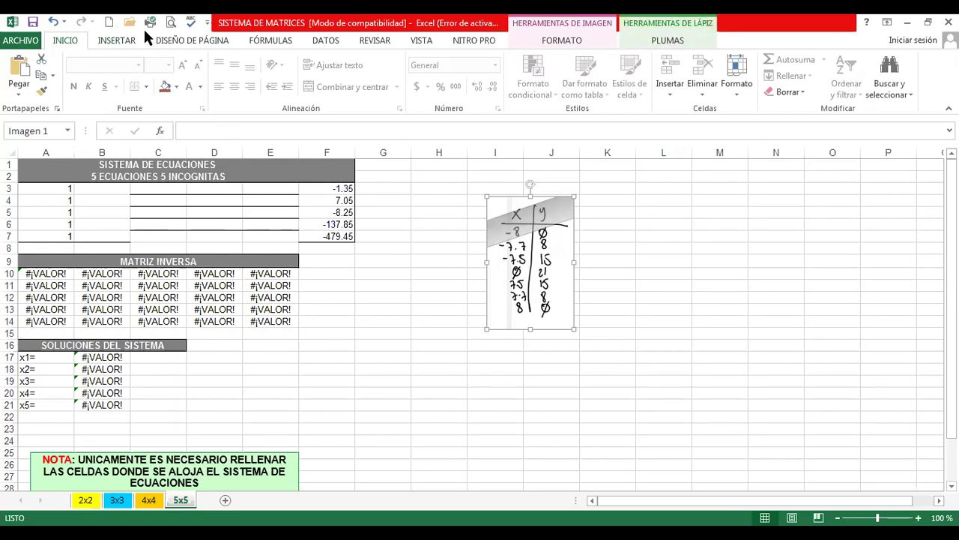
pyautogui.moveTo(524, 221)
pyautogui.mouseDown()
pyautogui.moveTo(551, 230)
pyautogui.moveTo(558, 259)
pyautogui.moveTo(517, 262)
pyautogui.moveTo(558, 275)
pyautogui.moveTo(517, 289)
pyautogui.moveTo(562, 283)
pyautogui.moveTo(518, 321)
pyautogui.moveTo(562, 309)
pyautogui.moveTo(554, 289)
pyautogui.moveTo(547, 298)
pyautogui.moveTo(563, 257)
pyautogui.moveTo(524, 234)
pyautogui.moveTo(494, 244)
pyautogui.moveTo(541, 241)
pyautogui.moveTo(544, 285)
pyautogui.moveTo(529, 277)
pyautogui.moveTo(529, 293)
pyautogui.moveTo(556, 292)
pyautogui.mouseUp()
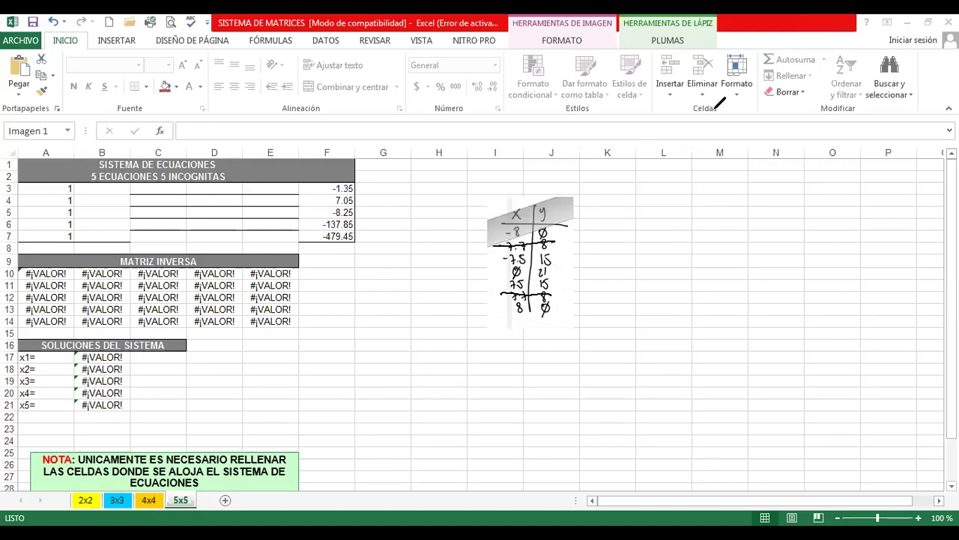
pyautogui.press('Escape')
# Remove the cell borders from the emptied coefficient range C4:E7
pyautogui.click(198, 197)
pyautogui.press('Left')
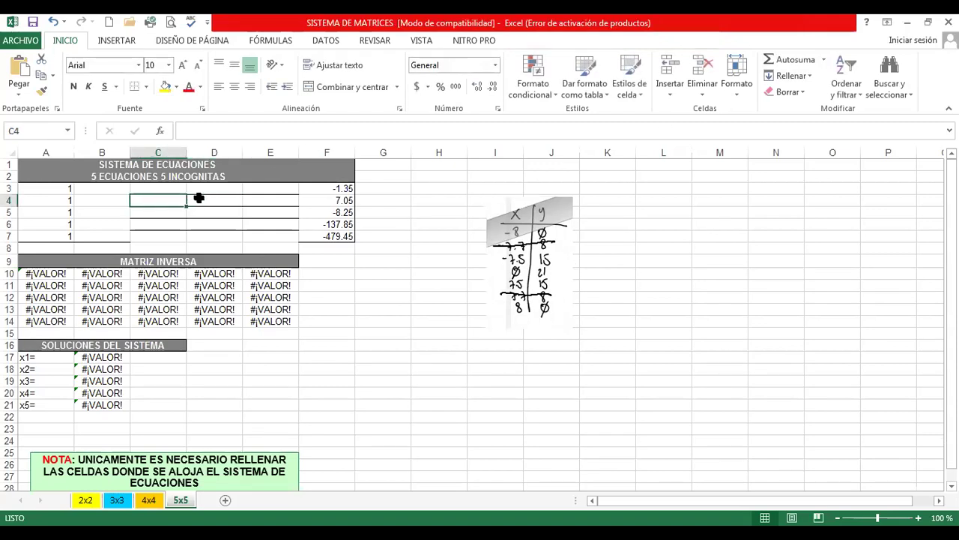
pyautogui.press('Up')
pyautogui.press('Left')
pyautogui.hotkey('shift', 'Right')
pyautogui.hotkey('shift', 'Right')
pyautogui.hotkey('shift', 'Right')
pyautogui.press('Down')
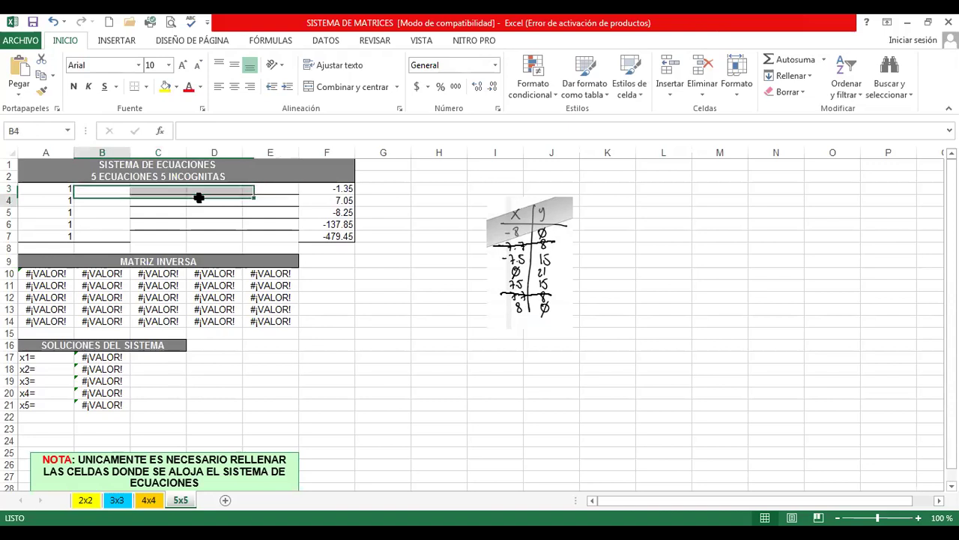
pyautogui.press('Right')
pyautogui.hotkey('shift', 'Right')
pyautogui.hotkey('shift', 'Right')
pyautogui.hotkey('shift', 'Right')
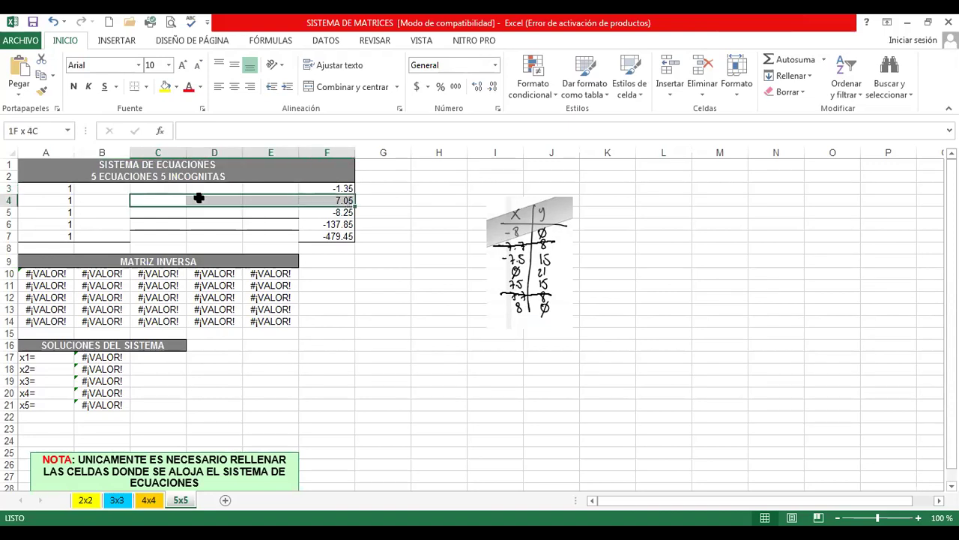
pyautogui.hotkey('shift', 'Down')
pyautogui.hotkey('shift', 'Left')
pyautogui.hotkey('shift', 'Down')
pyautogui.hotkey('shift', 'Right')
pyautogui.hotkey('shift', 'Right')
pyautogui.hotkey('shift', 'Down')
pyautogui.hotkey('shift', 'Left')
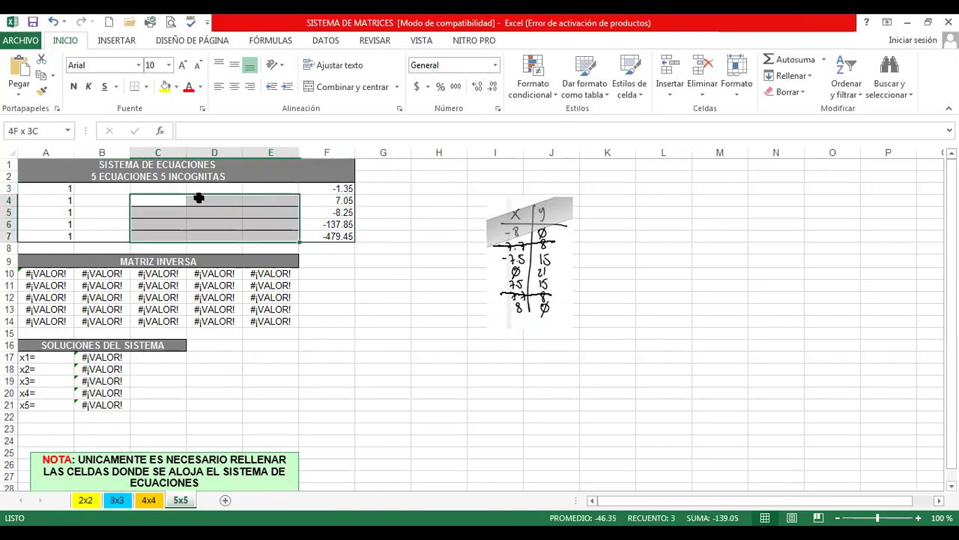
pyautogui.click(148, 87)
pyautogui.click(159, 189)
pyautogui.press('Right')
pyautogui.press('Left')
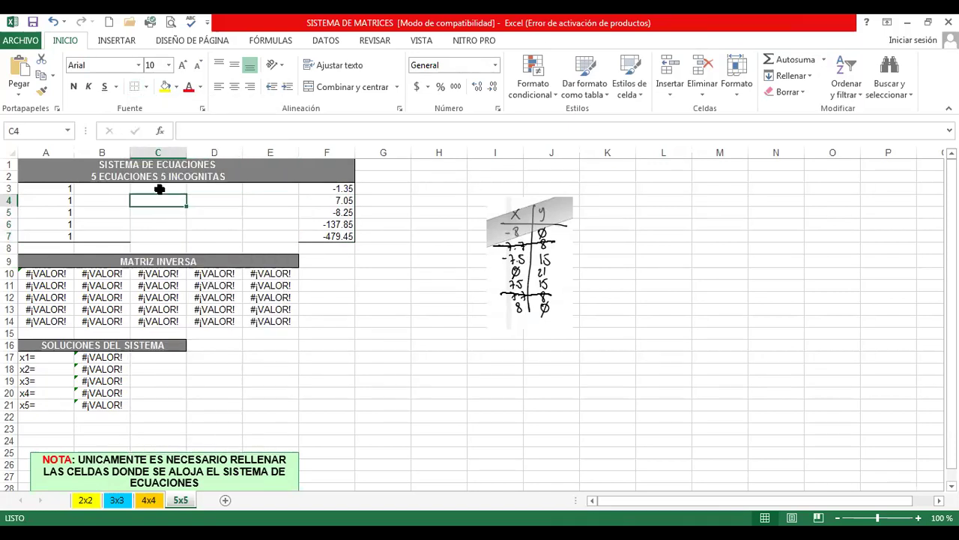
pyautogui.press('Left')
pyautogui.press('Up')
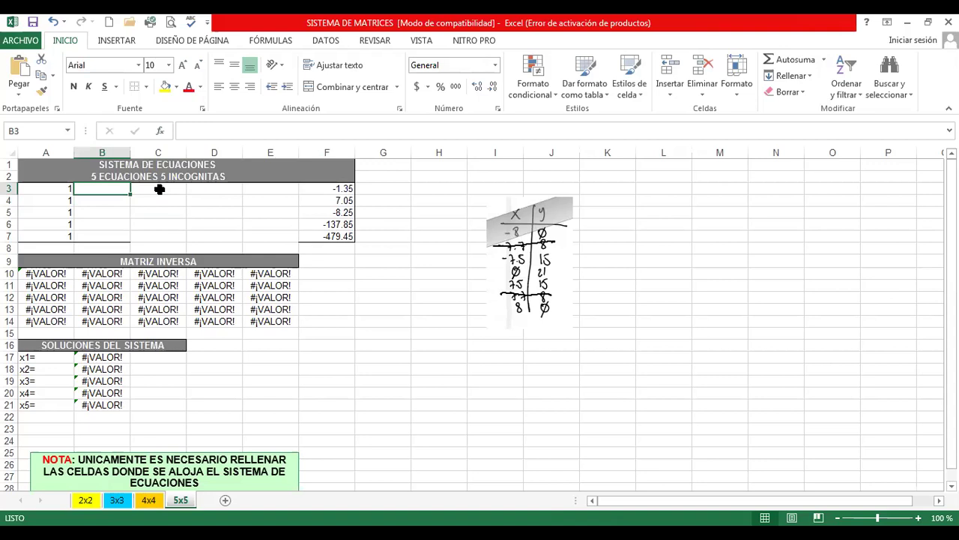
pyautogui.press('Right')
pyautogui.press('Right')
pyautogui.press('Right')
pyautogui.press('Right')
pyautogui.press('Left')
pyautogui.press('Left')
pyautogui.press('Left')
pyautogui.press('Left')
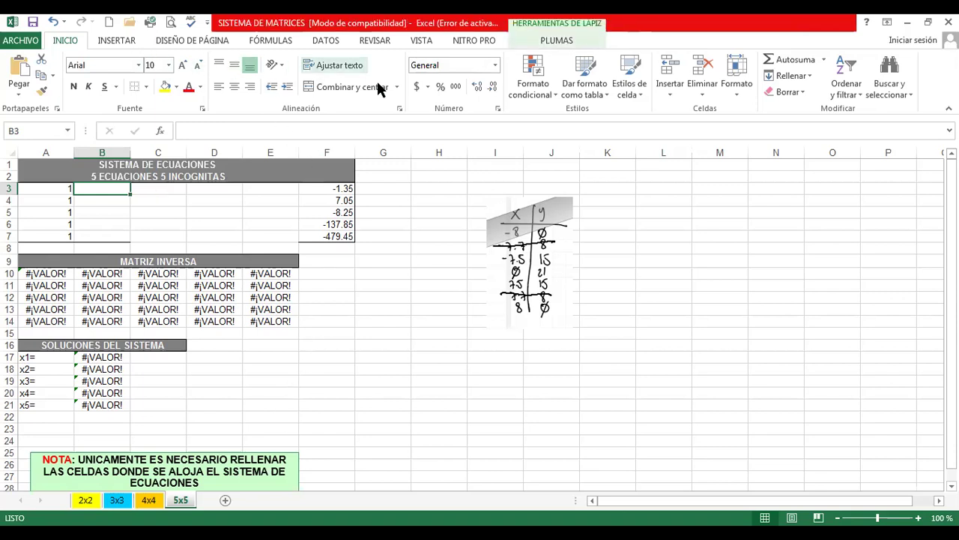
# Handwrite a vertical column of five 1s in ink beside the pasted x/y table
pyautogui.click(541, 92)
pyautogui.click(367, 264)
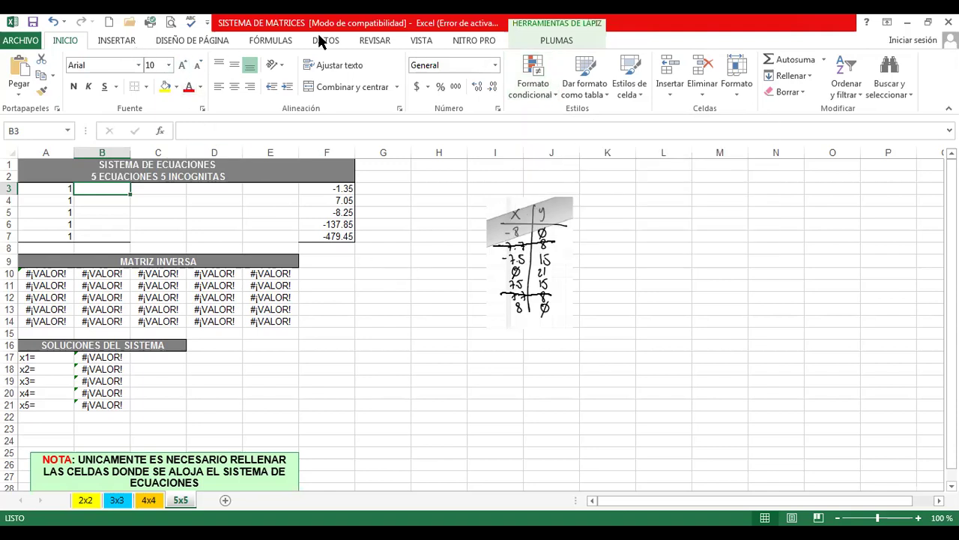
pyautogui.moveTo(622, 222); pyautogui.dragTo(621, 389)
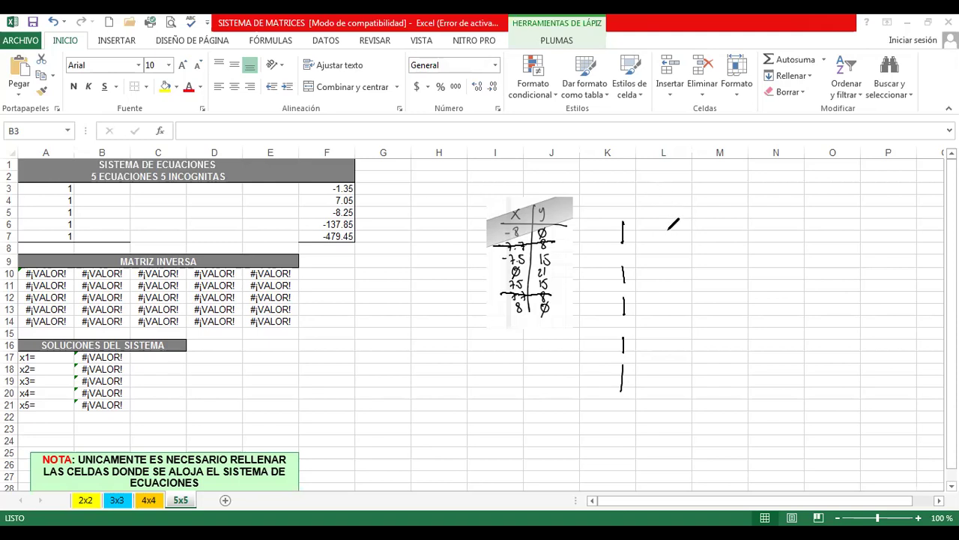
# Handwrite a second column with x1, x2, x3, x4 and x5 next to the ones, redoing any bad strokes
pyautogui.moveTo(662, 218)
pyautogui.mouseDown()
pyautogui.moveTo(662, 239)
pyautogui.moveTo(694, 209)
pyautogui.moveTo(669, 215)
pyautogui.moveTo(681, 244)
pyautogui.moveTo(669, 286)
pyautogui.moveTo(686, 286)
pyautogui.moveTo(671, 298)
pyautogui.moveTo(671, 318)
pyautogui.mouseUp()
pyautogui.hotkey('ctrl', 'z')
pyautogui.hotkey('ctrl', 'z')
pyautogui.hotkey('ctrl', 'z')
pyautogui.moveTo(673, 307); pyautogui.dragTo(679, 324)
pyautogui.moveTo(658, 347); pyautogui.dragTo(671, 362)
pyautogui.moveTo(669, 348)
pyautogui.mouseDown()
pyautogui.moveTo(657, 360)
pyautogui.moveTo(694, 360)
pyautogui.moveTo(656, 392)
pyautogui.mouseUp()
pyautogui.moveTo(683, 376); pyautogui.dragTo(675, 391)
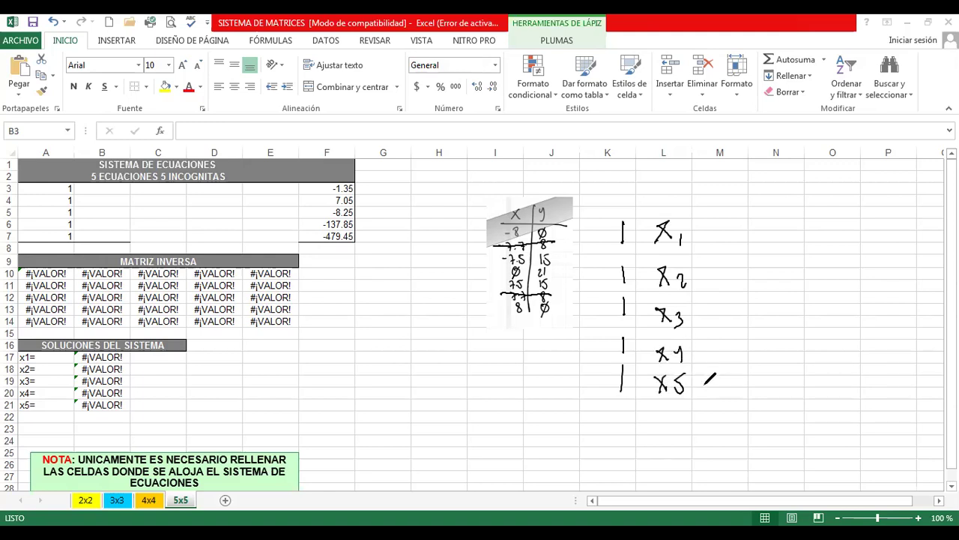
pyautogui.moveTo(778, 232); pyautogui.dragTo(788, 222)
pyautogui.press('Escape')
# Enter -8, =-7-5 and 0 in cells B3, B4 and B5 of the second coefficient column
pyautogui.press('Left')
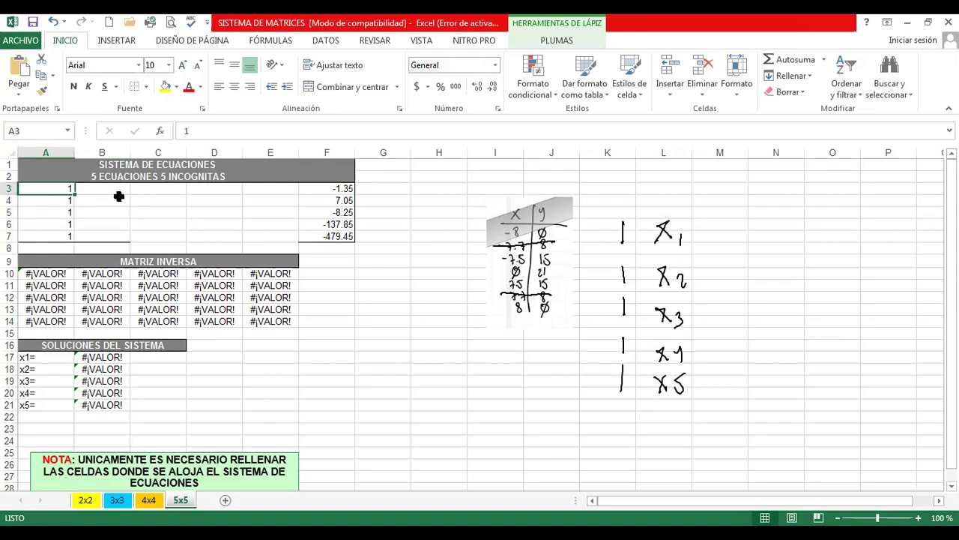
pyautogui.click(118, 196)
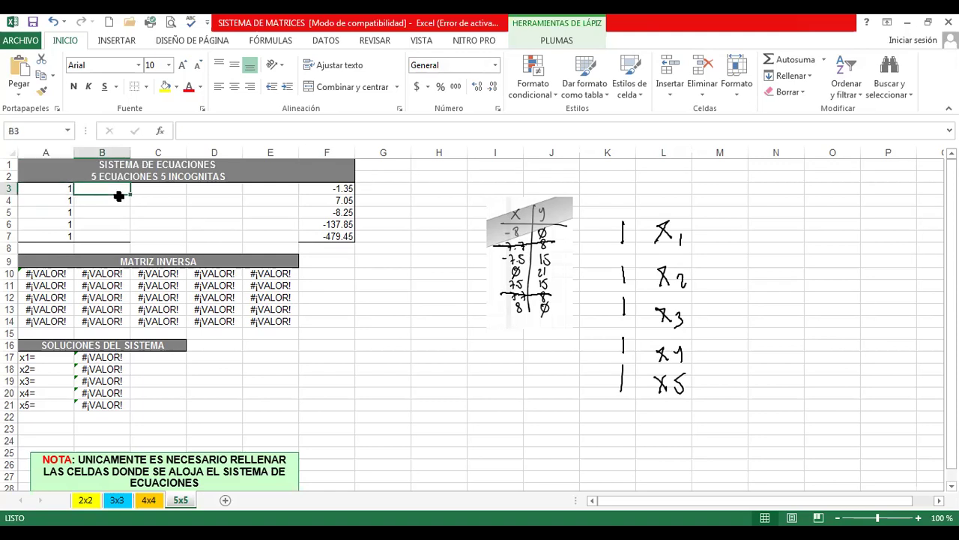
pyautogui.write('-8')
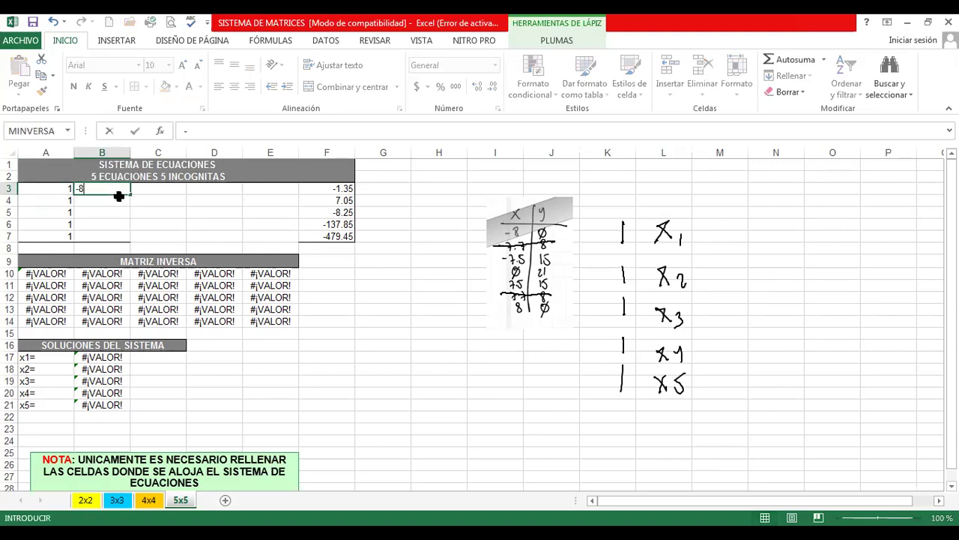
pyautogui.press('Return')
pyautogui.write('2')
pyautogui.press('Return')
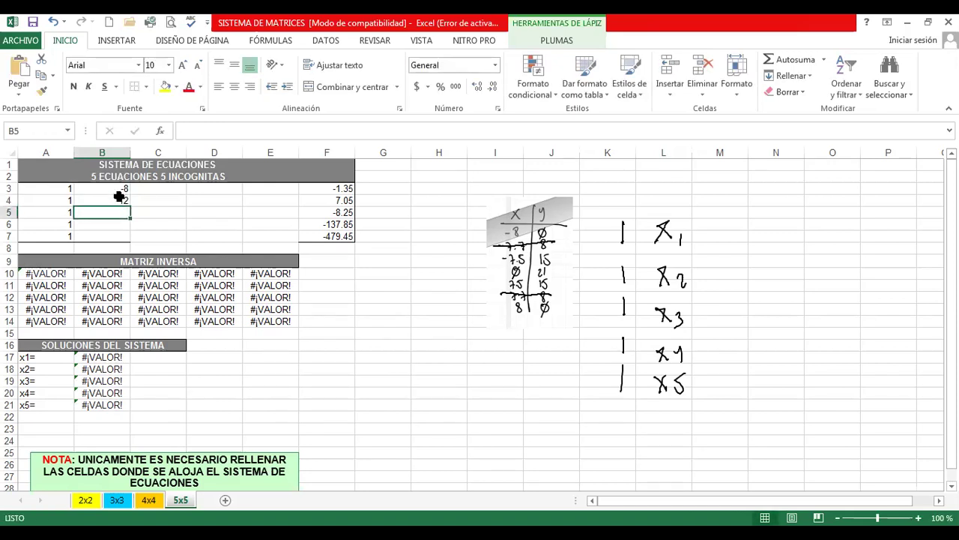
pyautogui.write('0')
pyautogui.press('Return')
# Enter 7.5 in cell B6 and apply the Number format to it
pyautogui.write('7-5')
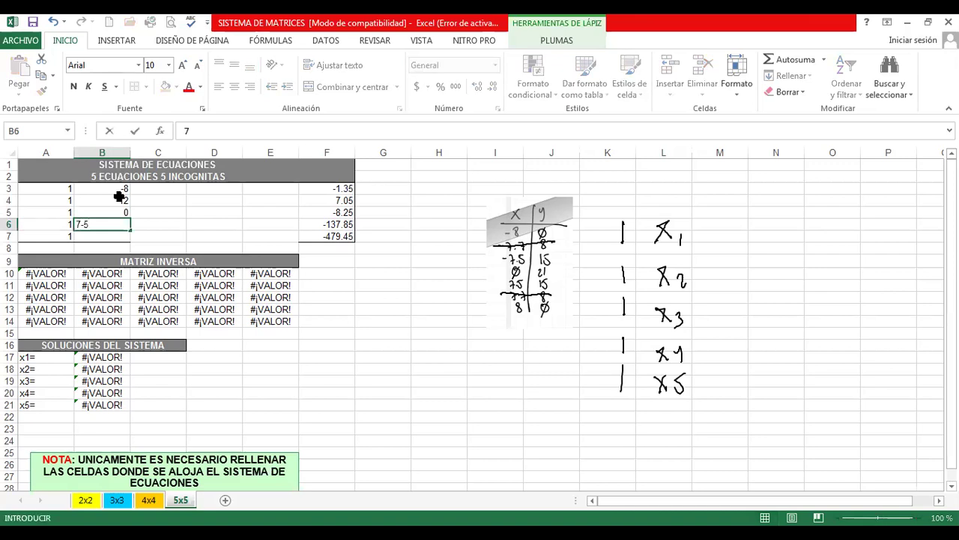
pyautogui.hotkey('ctrl', 'Return')
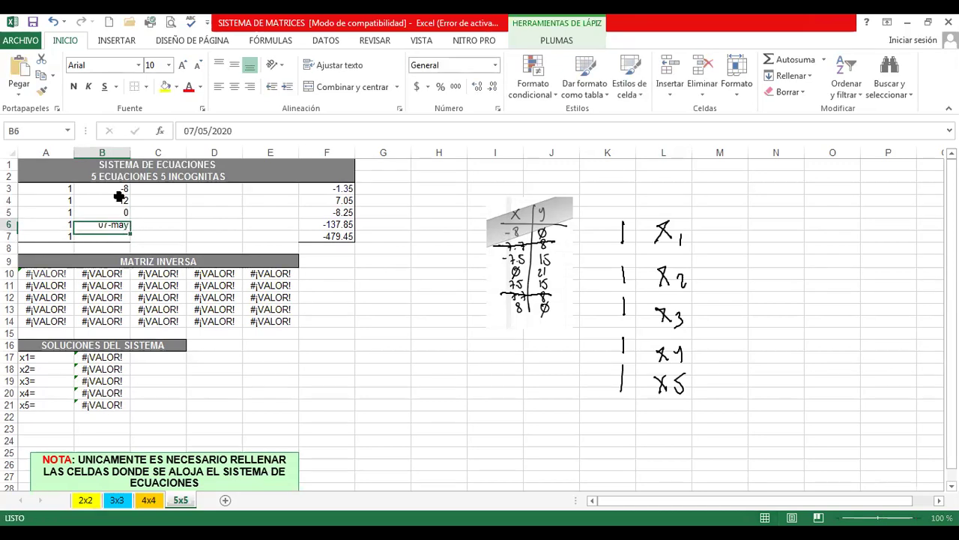
pyautogui.press('Return')
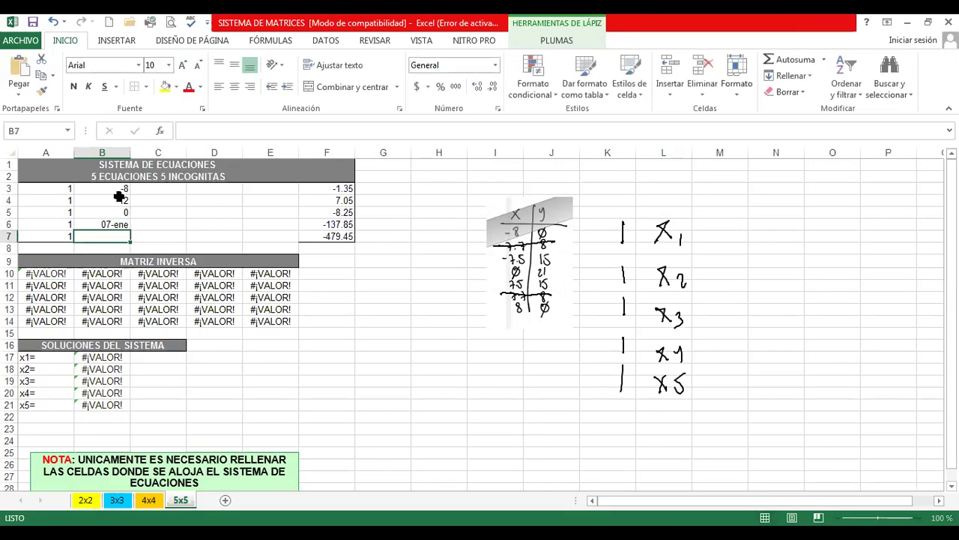
pyautogui.click(170, 146)
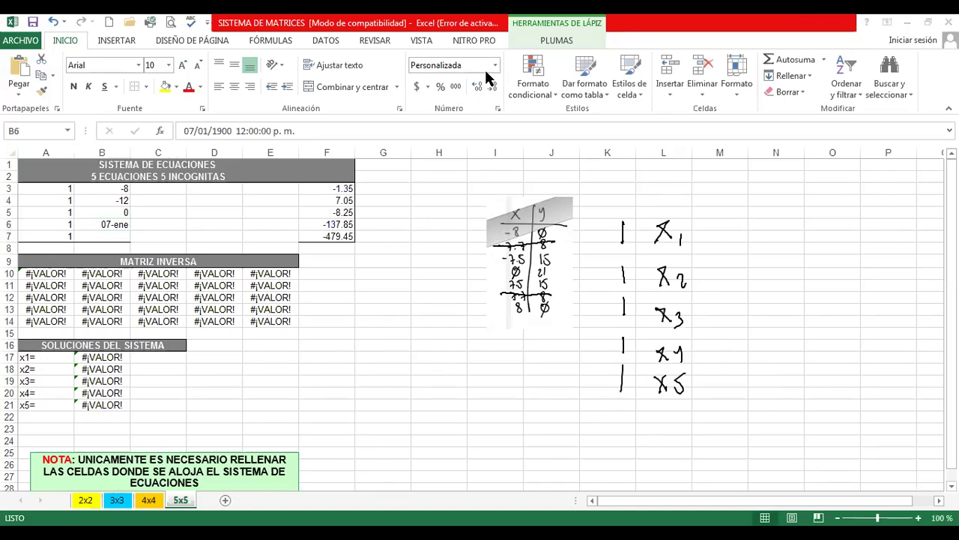
pyautogui.click(494, 66)
pyautogui.click(481, 121)
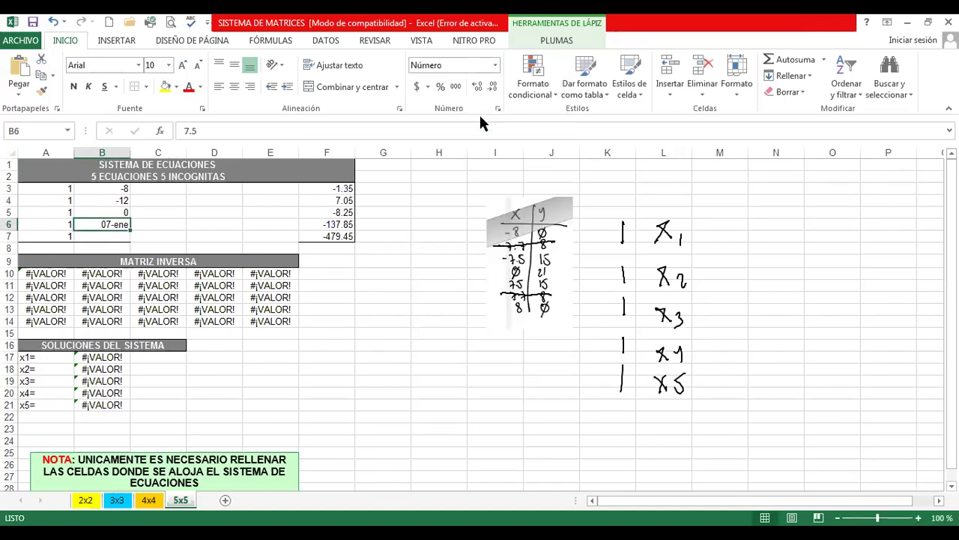
pyautogui.press('Return')
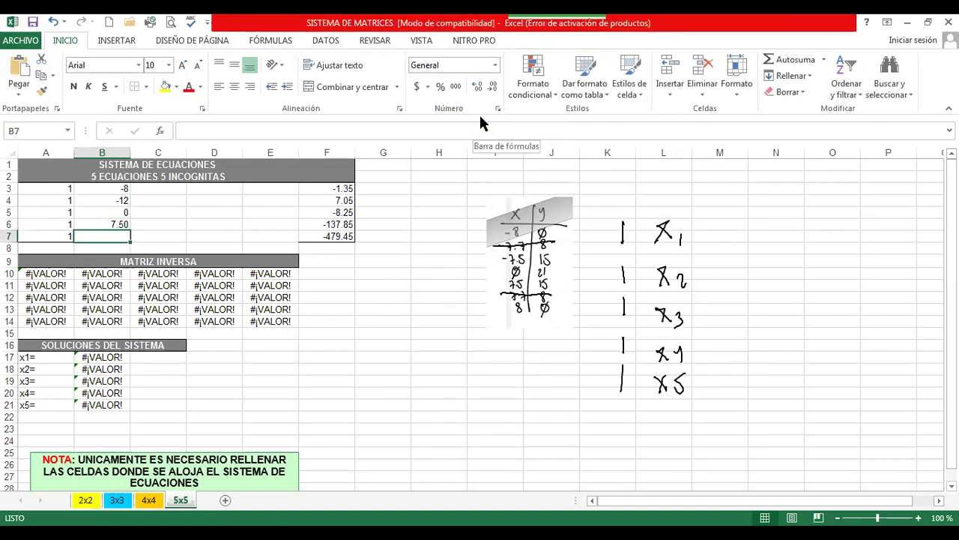
# Enter 8 in cell B7 and draw an ink arrow pointing down at the pasted table's x column
pyautogui.write('8')
pyautogui.press('Tab')
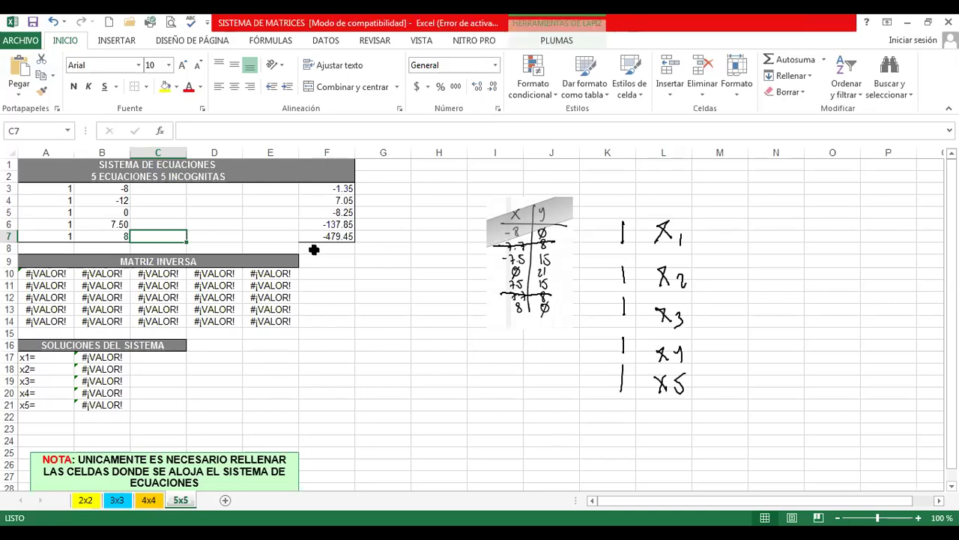
pyautogui.moveTo(515, 179); pyautogui.dragTo(516, 233)
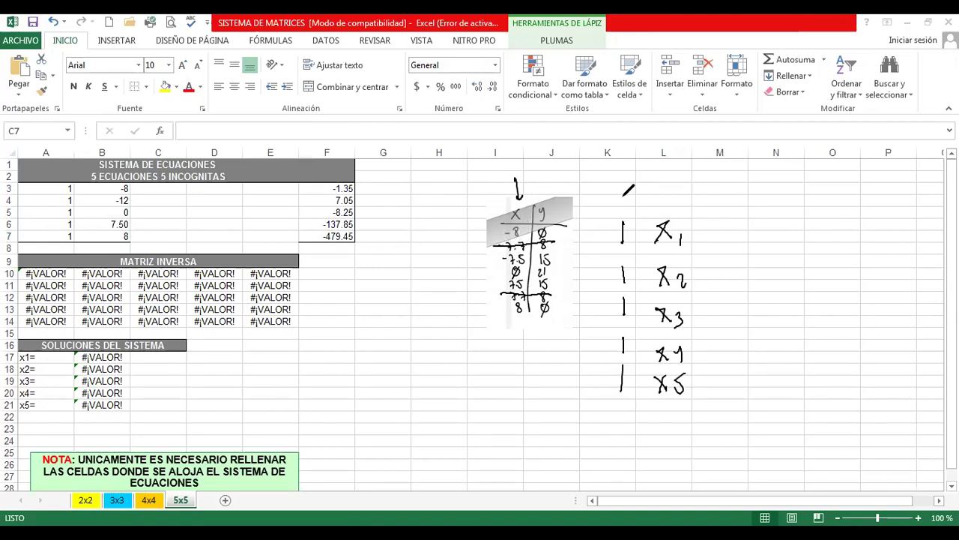
# Correct cell B4 to -7.5 and select cell C3 at the start of the third coefficient column
pyautogui.click(118, 201)
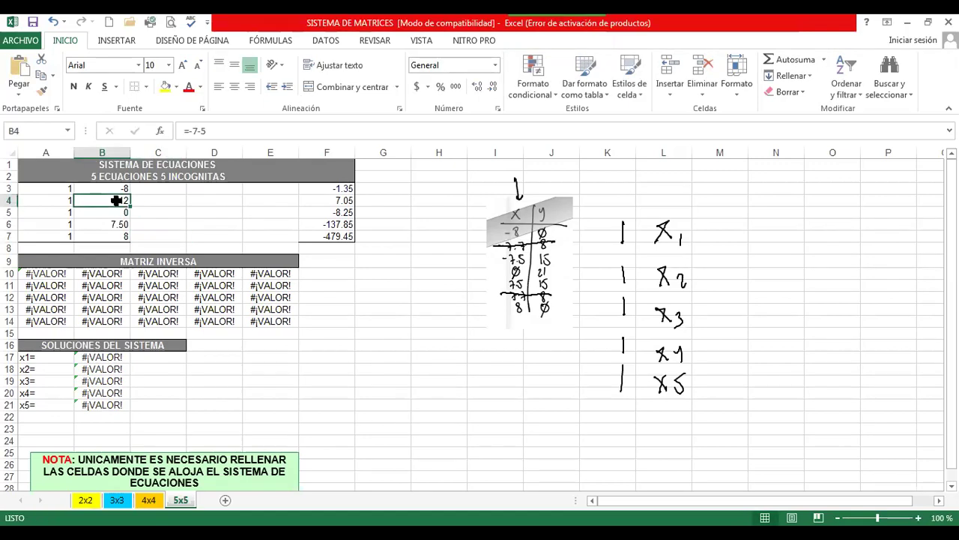
pyautogui.write('-7.')
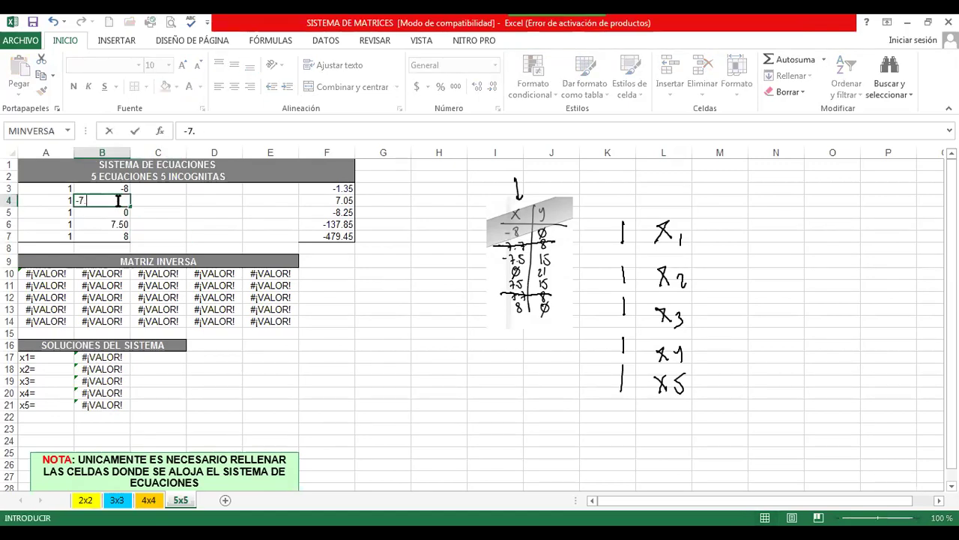
pyautogui.write('5')
pyautogui.press('Return')
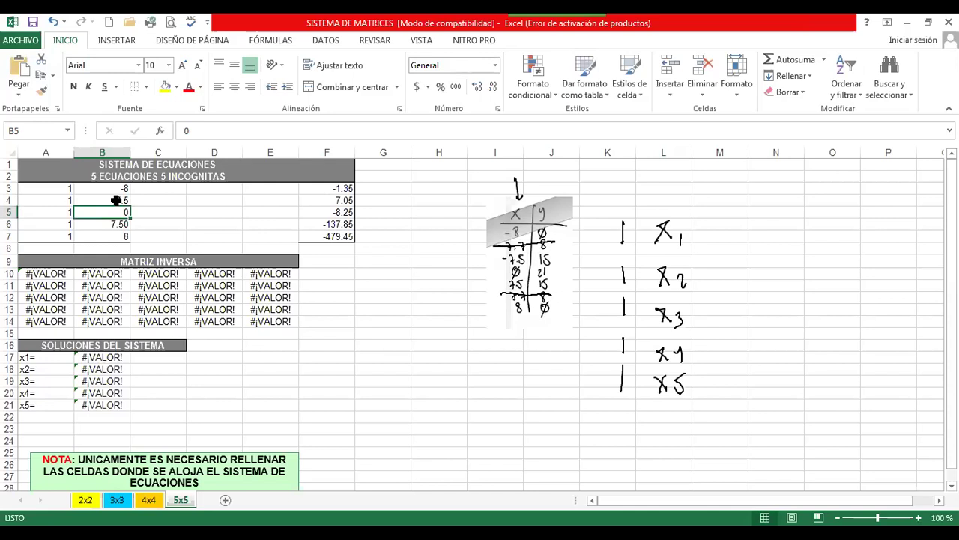
pyautogui.press('Return')
pyautogui.press('Return')
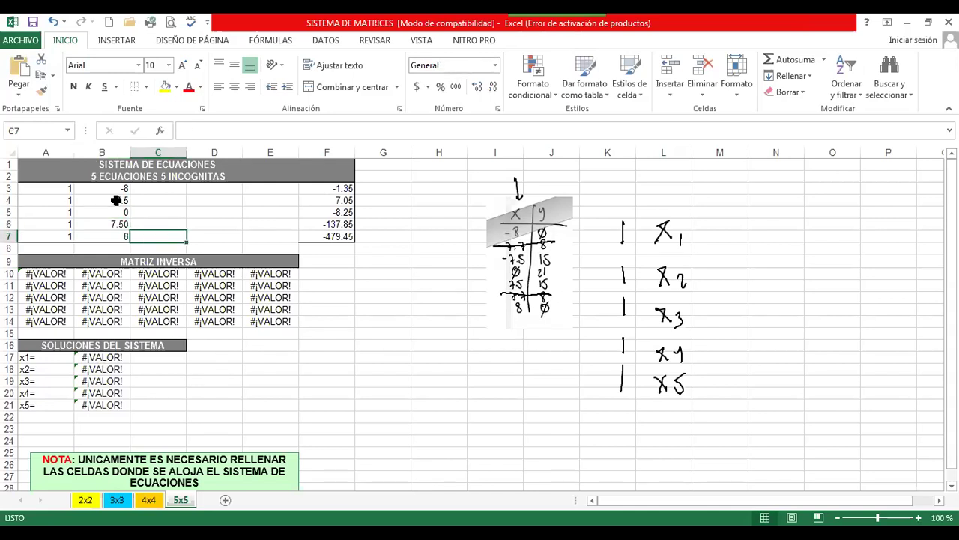
pyautogui.press('Right')
pyautogui.press('Up')
pyautogui.press('Up')
pyautogui.press('Up')
pyautogui.press('Up')
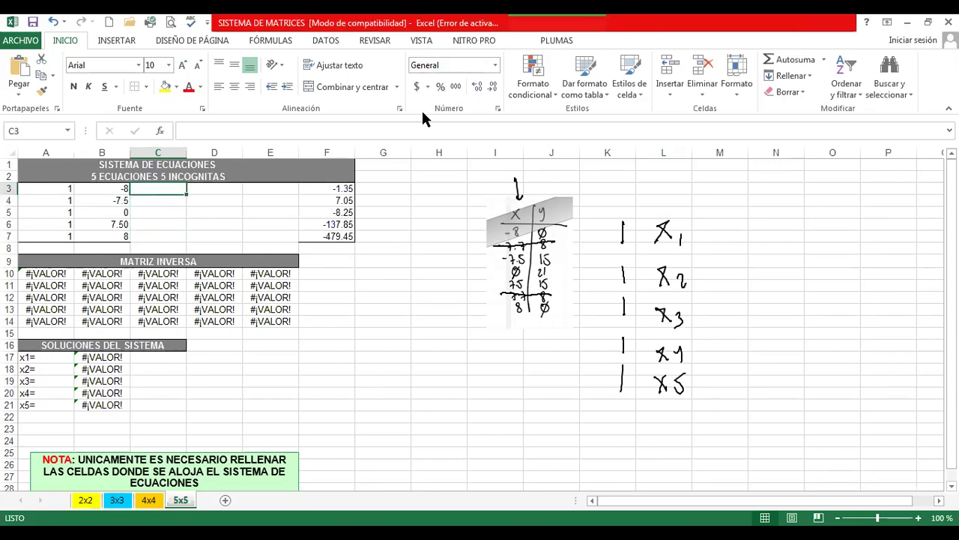
# Handwrite an ink column of squared terms, x1² to x5², beside the x1 to x5 column
pyautogui.moveTo(719, 207)
pyautogui.mouseDown()
pyautogui.moveTo(730, 219)
pyautogui.moveTo(718, 236)
pyautogui.moveTo(737, 238)
pyautogui.mouseUp()
pyautogui.moveTo(736, 211)
pyautogui.mouseDown()
pyautogui.moveTo(747, 200)
pyautogui.moveTo(744, 218)
pyautogui.mouseUp()
pyautogui.moveTo(733, 269)
pyautogui.mouseDown()
pyautogui.moveTo(743, 257)
pyautogui.moveTo(736, 287)
pyautogui.mouseUp()
pyautogui.moveTo(739, 274)
pyautogui.mouseDown()
pyautogui.moveTo(750, 287)
pyautogui.moveTo(749, 267)
pyautogui.mouseUp()
pyautogui.moveTo(716, 312)
pyautogui.mouseDown()
pyautogui.moveTo(741, 315)
pyautogui.moveTo(728, 326)
pyautogui.mouseUp()
pyautogui.moveTo(727, 304)
pyautogui.mouseDown()
pyautogui.moveTo(716, 325)
pyautogui.moveTo(741, 328)
pyautogui.moveTo(749, 308)
pyautogui.mouseUp()
pyautogui.moveTo(716, 343)
pyautogui.mouseDown()
pyautogui.moveTo(731, 360)
pyautogui.moveTo(716, 363)
pyautogui.moveTo(753, 341)
pyautogui.moveTo(744, 362)
pyautogui.mouseUp()
pyautogui.moveTo(742, 330); pyautogui.dragTo(752, 342)
pyautogui.moveTo(714, 372)
pyautogui.mouseDown()
pyautogui.moveTo(727, 392)
pyautogui.moveTo(718, 397)
pyautogui.mouseUp()
pyautogui.moveTo(734, 386); pyautogui.dragTo(753, 381)
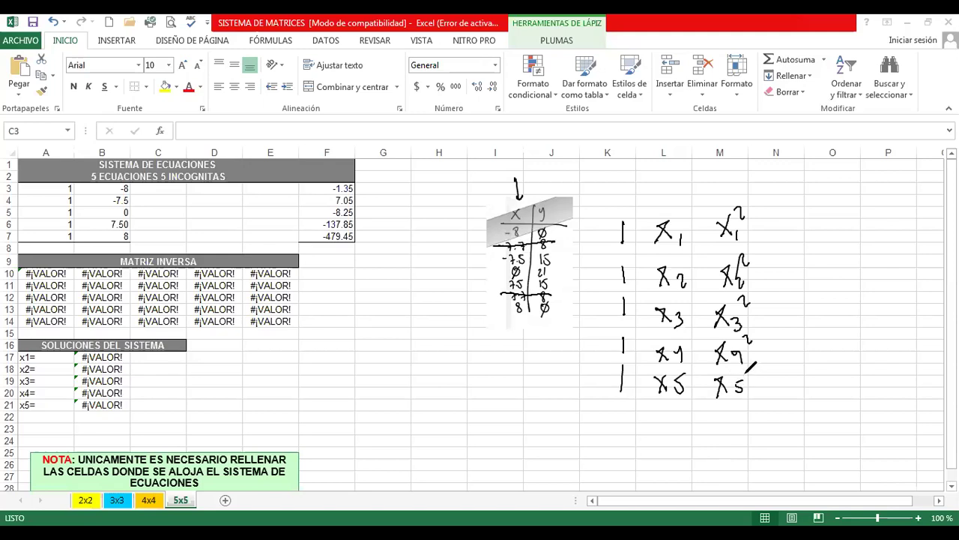
pyautogui.moveTo(893, 226); pyautogui.dragTo(906, 216)
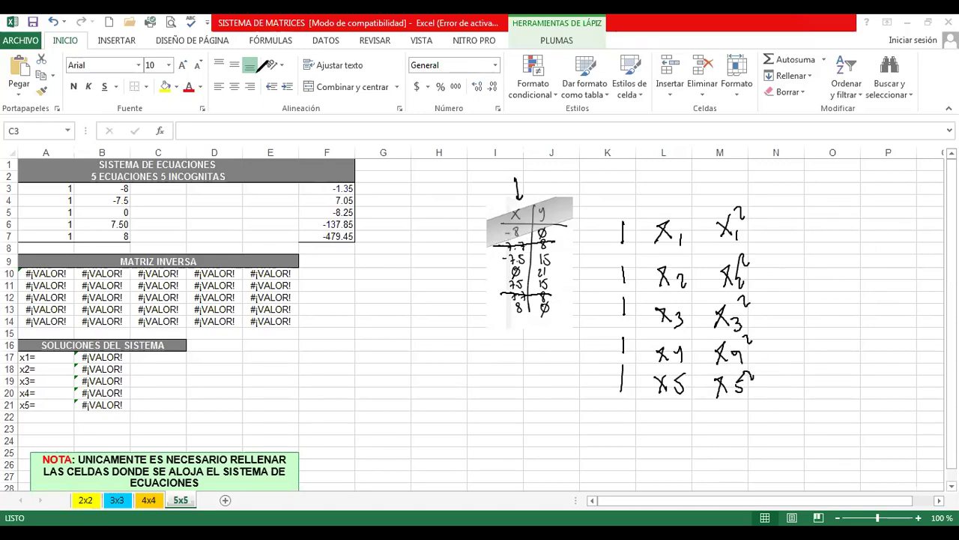
# Enter =B3^2 in cell C3 and fill the formula down to C4
pyautogui.click(152, 187)
pyautogui.write('=')
pyautogui.press('Left')
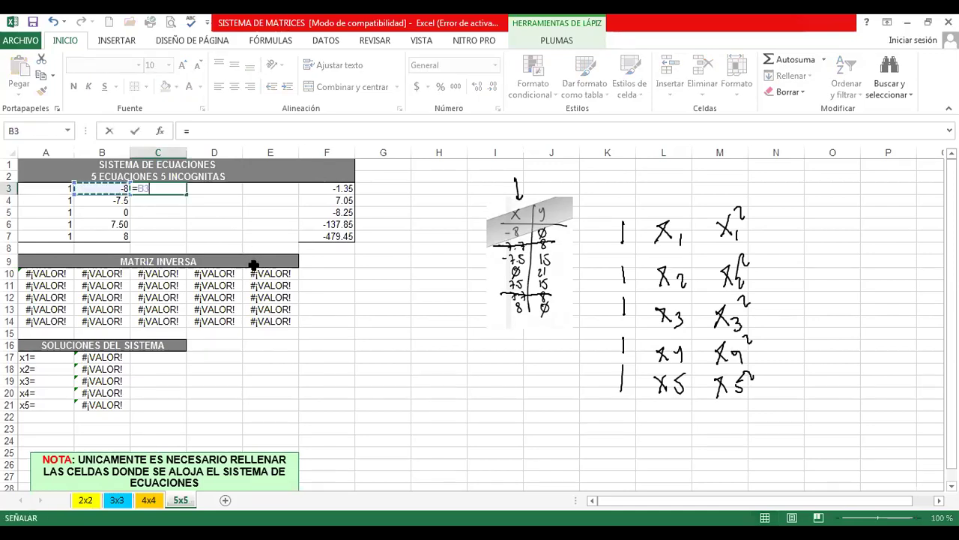
pyautogui.write('^2')
pyautogui.press('Return')
pyautogui.press('Up')
pyautogui.hotkey('shift', 'Down')
pyautogui.hotkey('ctrl', 'j')
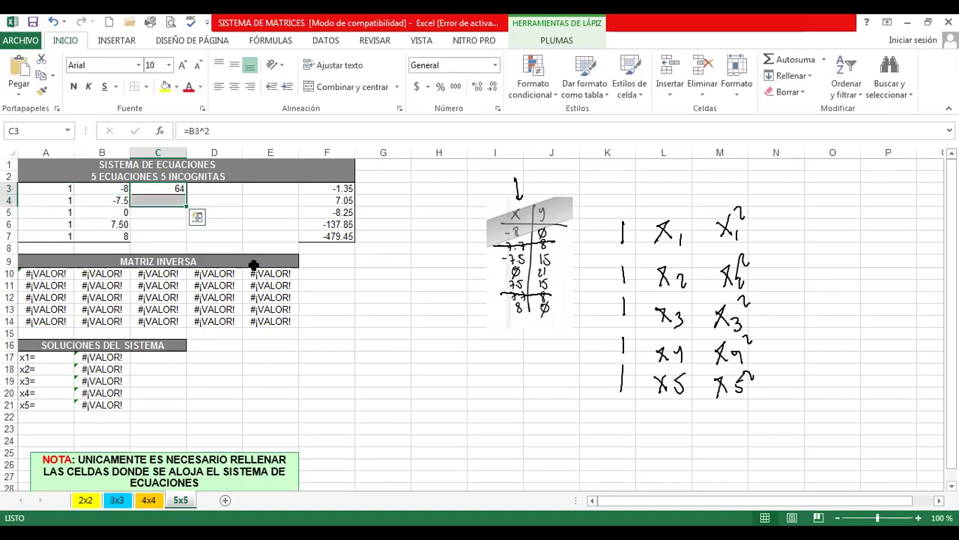
pyautogui.press('Down')
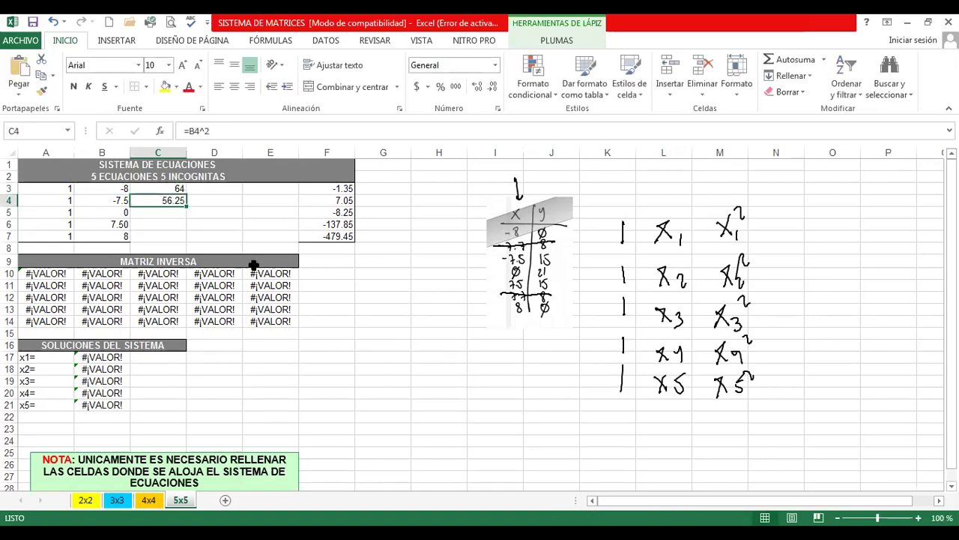
# Copy the squared-term formula from C4 into cell C5
pyautogui.hotkey('shift', 'Down')
pyautogui.hotkey('ctrl', 'j')
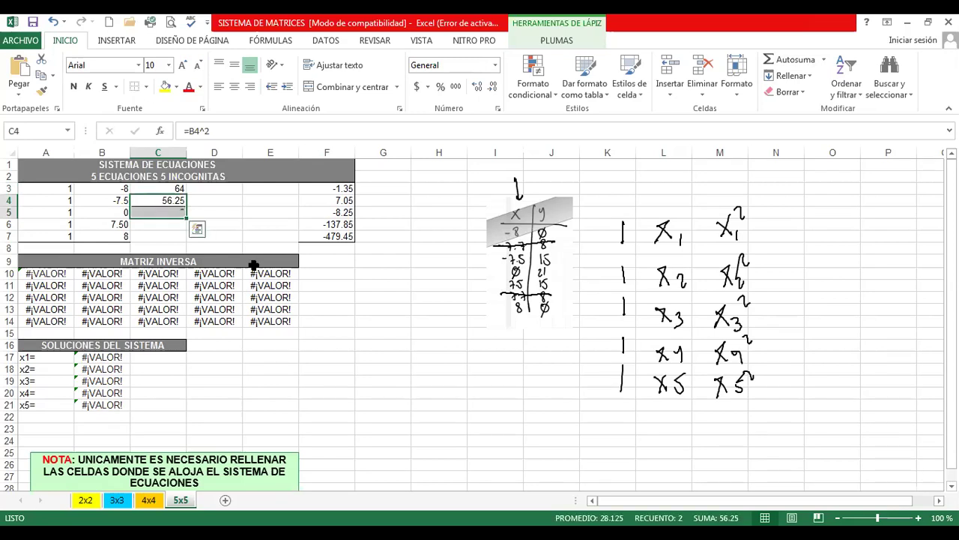
pyautogui.hotkey('shift', 'Down')
pyautogui.hotkey('ctrl', 'z')
pyautogui.hotkey('shift', 'Up')
pyautogui.hotkey('ctrl', 'c')
pyautogui.press('Down')
pyautogui.hotkey('ctrl', 'v')
pyautogui.press('Down')
pyautogui.press('Escape')
pyautogui.press('Up')
pyautogui.press('Up')
pyautogui.press('Down')
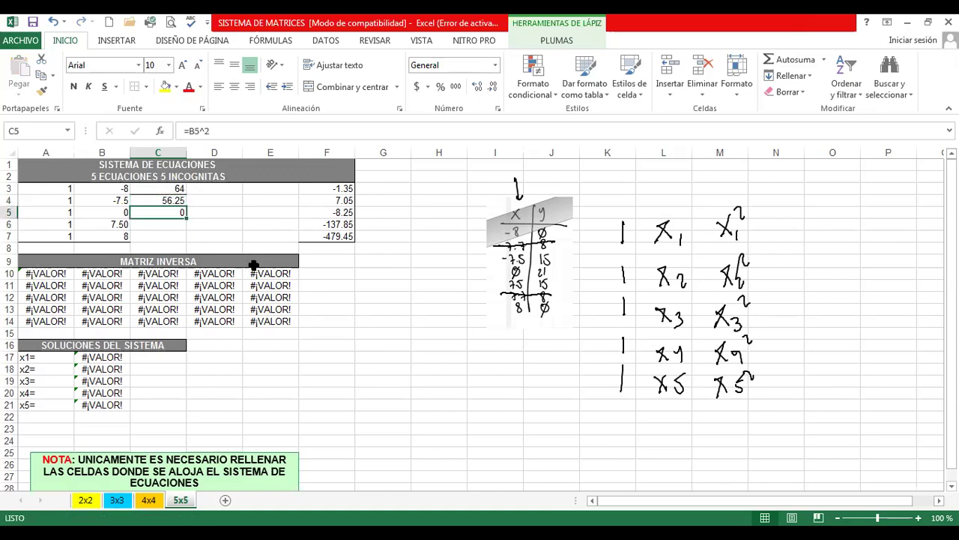
# Copy the squared-term formula from C5 into C6 and extend it to C7
pyautogui.hotkey('ctrl', 'c')
pyautogui.press('Down')
pyautogui.hotkey('ctrl', 'v')
pyautogui.press('Escape')
pyautogui.press('Down')
pyautogui.press('Up')
pyautogui.hotkey('shift', 'Down')
pyautogui.hotkey('ctrl', 'j')
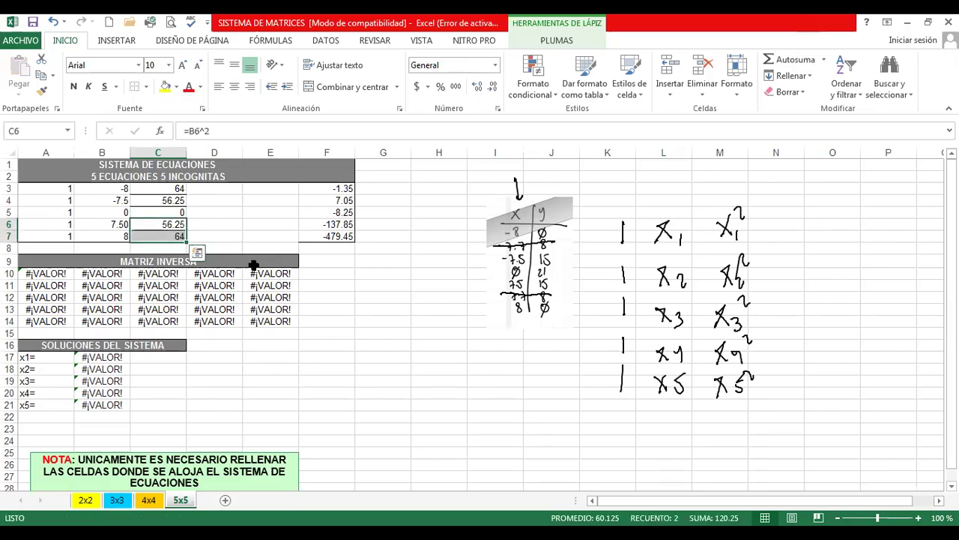
pyautogui.press('Right')
pyautogui.press('Left')
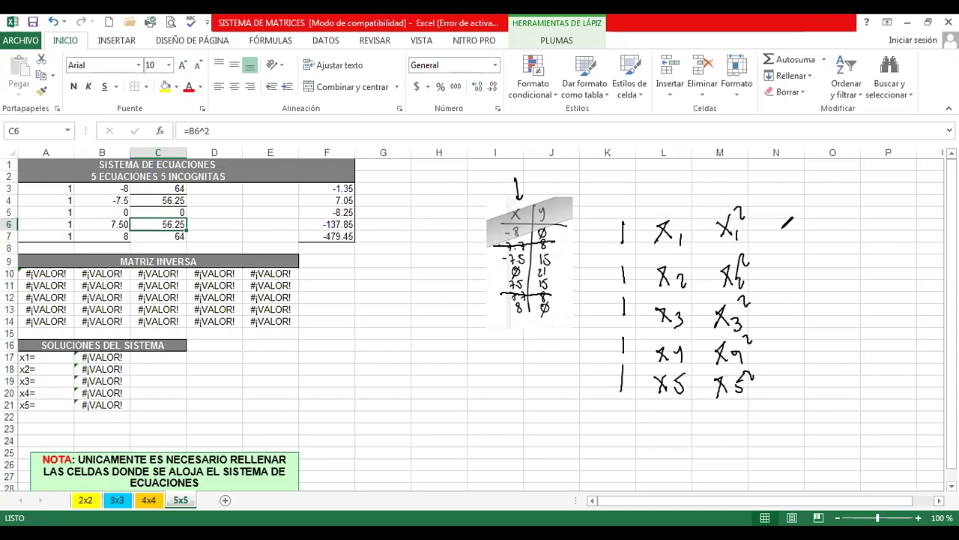
# Handwrite an ink column of cubed terms with x1³ and x2³, abbreviating the remaining rows with dots
pyautogui.moveTo(777, 218); pyautogui.dragTo(799, 237)
pyautogui.moveTo(792, 219)
pyautogui.mouseDown()
pyautogui.moveTo(779, 238)
pyautogui.moveTo(815, 220)
pyautogui.moveTo(819, 203)
pyautogui.moveTo(806, 214)
pyautogui.mouseUp()
pyautogui.moveTo(781, 255)
pyautogui.mouseDown()
pyautogui.moveTo(795, 282)
pyautogui.moveTo(783, 284)
pyautogui.mouseUp()
pyautogui.moveTo(801, 274)
pyautogui.mouseDown()
pyautogui.moveTo(814, 264)
pyautogui.moveTo(808, 282)
pyautogui.moveTo(807, 265)
pyautogui.mouseUp()
pyautogui.moveTo(799, 321); pyautogui.dragTo(805, 307)
pyautogui.click(790, 344)
pyautogui.click(792, 377)
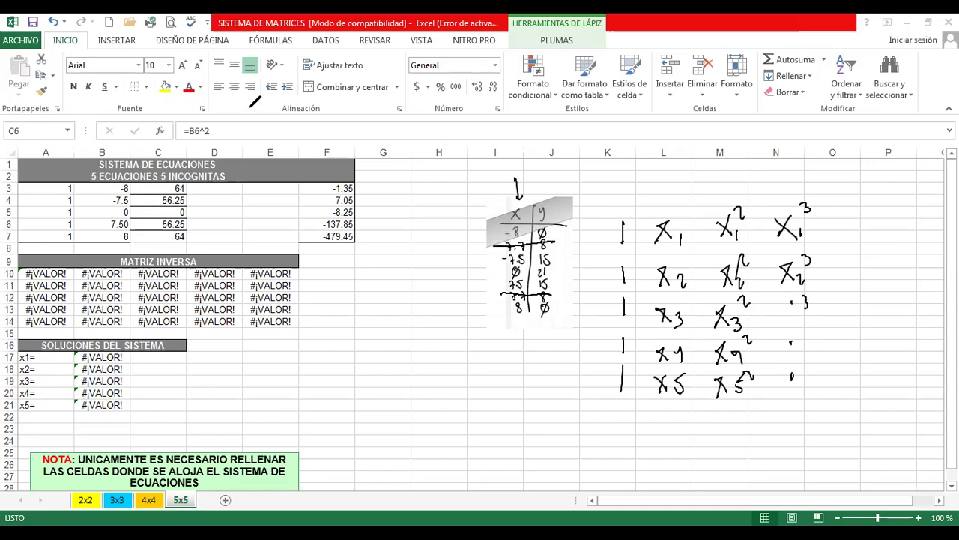
# Enter the formula =B3^3 in cell D3 of the fourth coefficient column
pyautogui.click(218, 190)
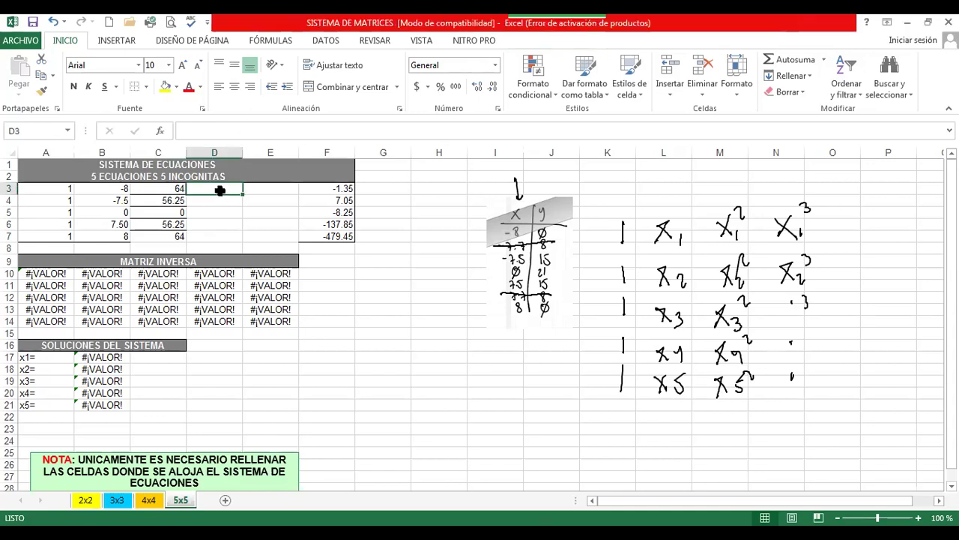
pyautogui.write('=')
pyautogui.press('Left')
pyautogui.press('Left')
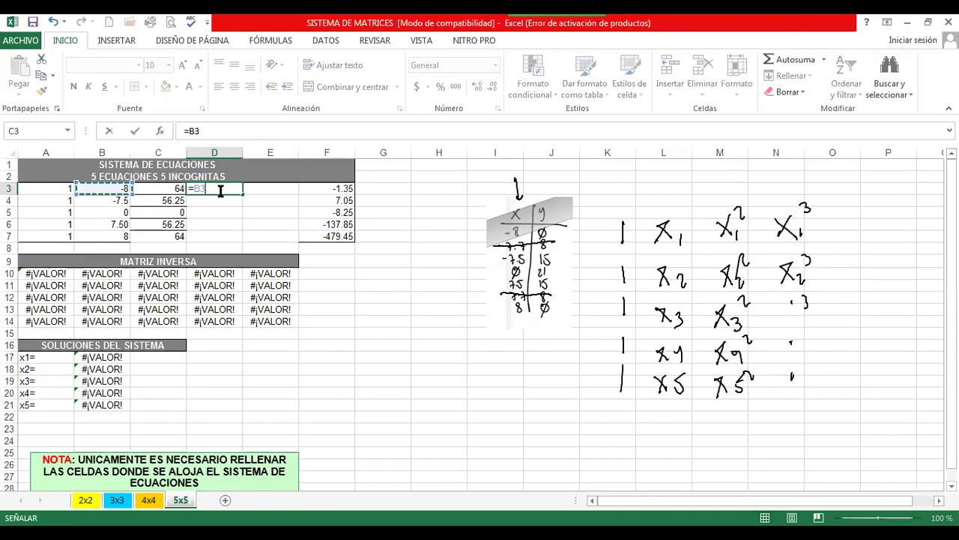
pyautogui.write('^3')
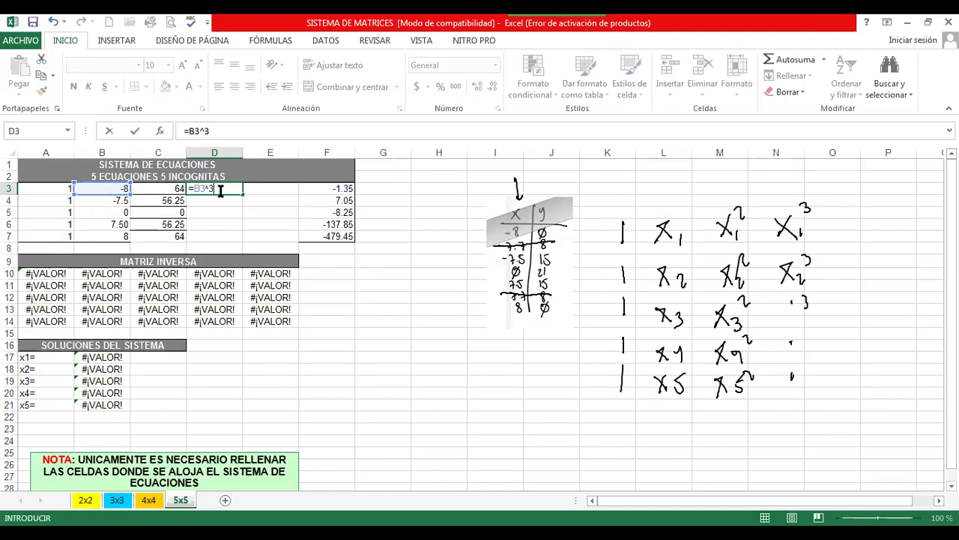
pyautogui.press('Return')
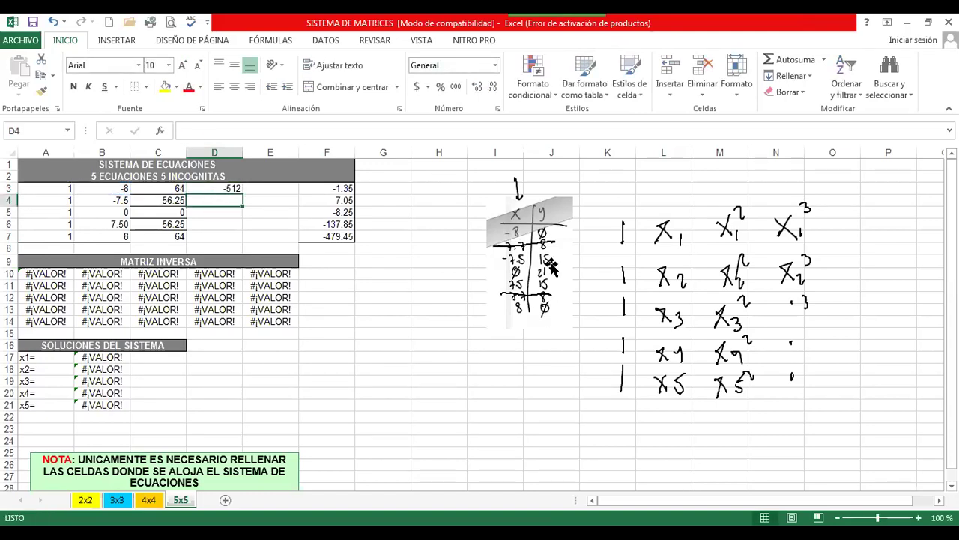
# Fill the cubed-term formula from D3 down through D7 and select cell E3
pyautogui.press('Up')
pyautogui.moveTo(214, 189); pyautogui.dragTo(215, 200)
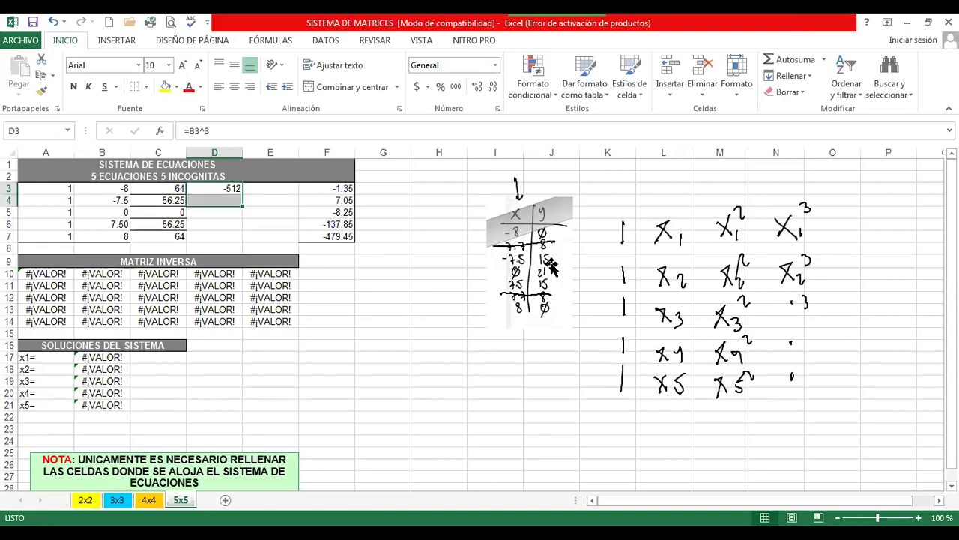
pyautogui.hotkey('ctrl', 'd')
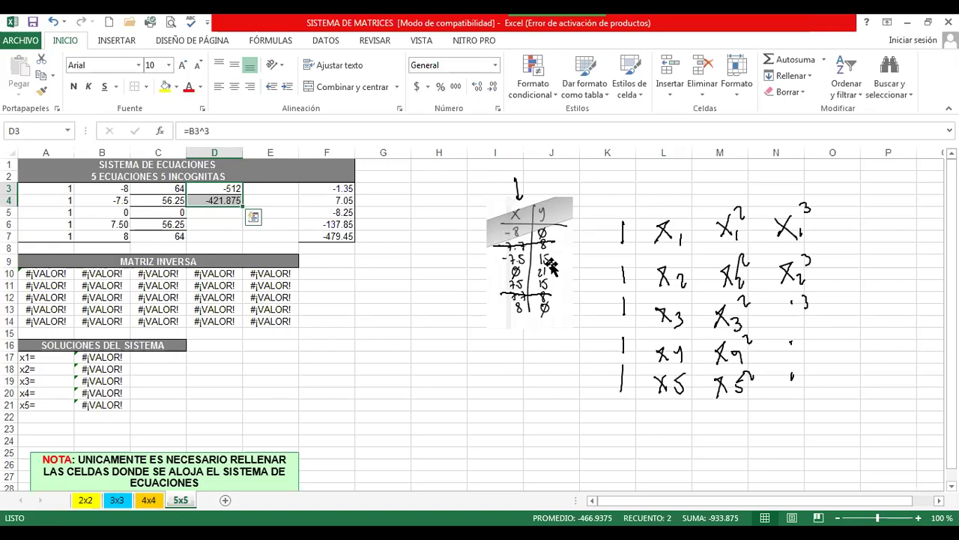
pyautogui.hotkey('shift', 'Down')
pyautogui.hotkey('shift', 'Down')
pyautogui.hotkey('shift', 'Down')
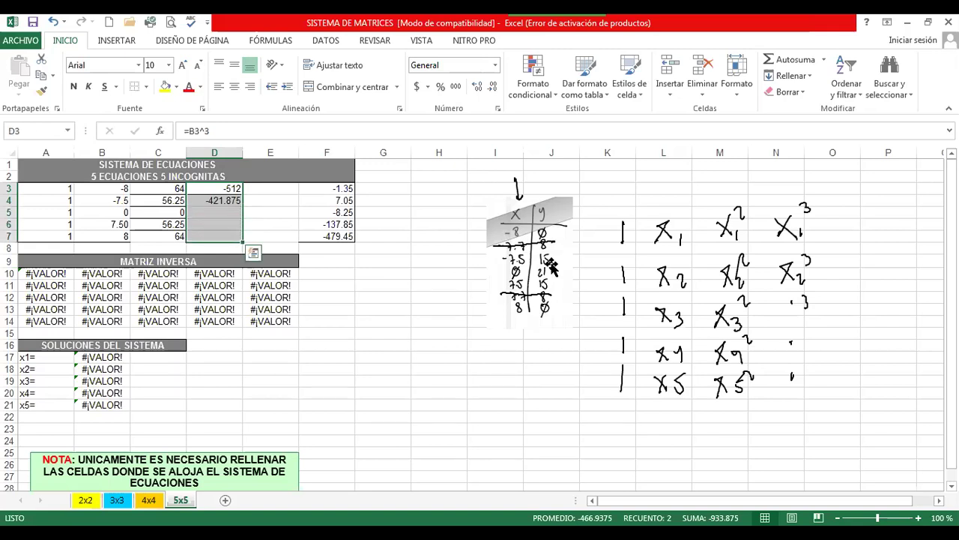
pyautogui.hotkey('ctrl', 'd')
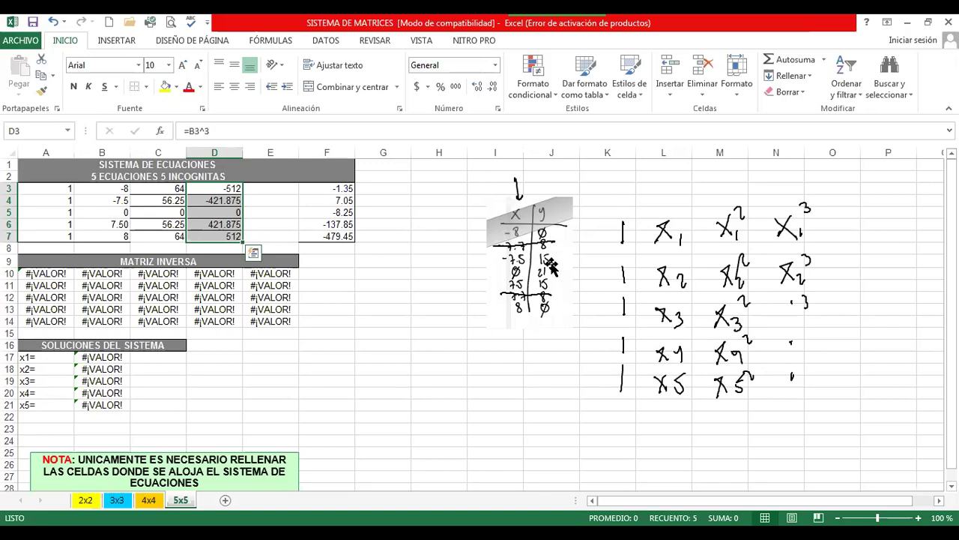
pyautogui.press('Right')
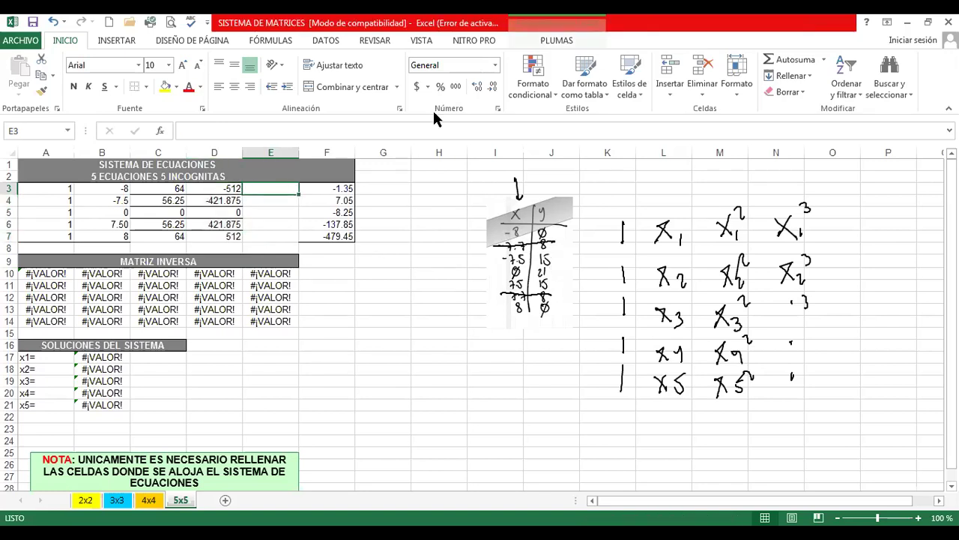
# Handwrite an ink column of fourth-power terms x1⁴, x2⁴ and x3⁴, abbreviating the remaining rows with marks
pyautogui.moveTo(839, 213); pyautogui.dragTo(856, 240)
pyautogui.moveTo(854, 213)
pyautogui.mouseDown()
pyautogui.moveTo(838, 240)
pyautogui.moveTo(872, 219)
pyautogui.moveTo(860, 238)
pyautogui.moveTo(869, 217)
pyautogui.mouseUp()
pyautogui.moveTo(845, 263)
pyautogui.mouseDown()
pyautogui.moveTo(856, 288)
pyautogui.moveTo(845, 291)
pyautogui.moveTo(867, 294)
pyautogui.mouseUp()
pyautogui.moveTo(866, 258); pyautogui.dragTo(871, 271)
pyautogui.moveTo(848, 303); pyautogui.dragTo(860, 320)
pyautogui.moveTo(860, 303)
pyautogui.mouseDown()
pyautogui.moveTo(849, 321)
pyautogui.moveTo(869, 306)
pyautogui.mouseUp()
pyautogui.moveTo(863, 359)
pyautogui.mouseDown()
pyautogui.moveTo(871, 350)
pyautogui.moveTo(862, 368)
pyautogui.mouseUp()
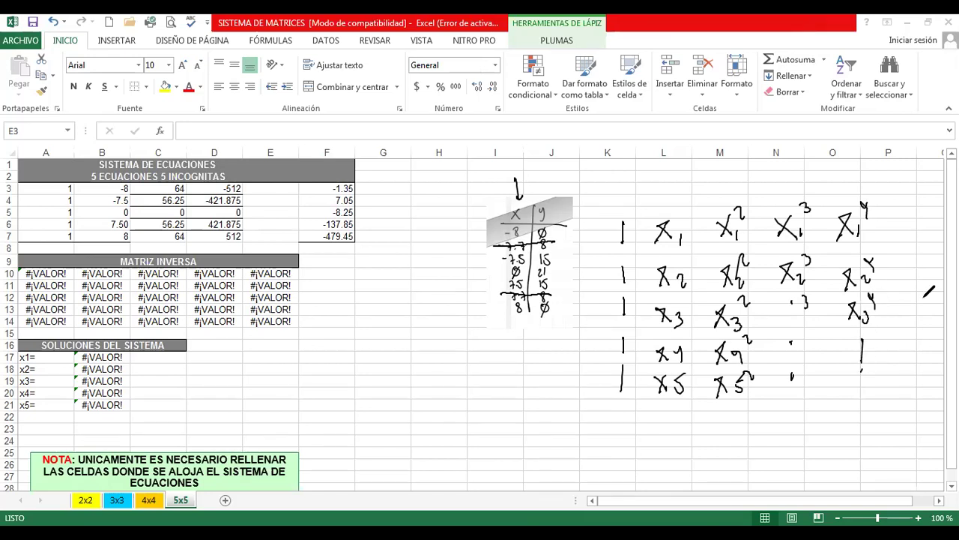
# Enter the formula =B3^4 in cell E3 of the fifth coefficient column
pyautogui.click(267, 194)
pyautogui.write('=')
pyautogui.press('Left')
pyautogui.press('Left')
pyautogui.write('^4')
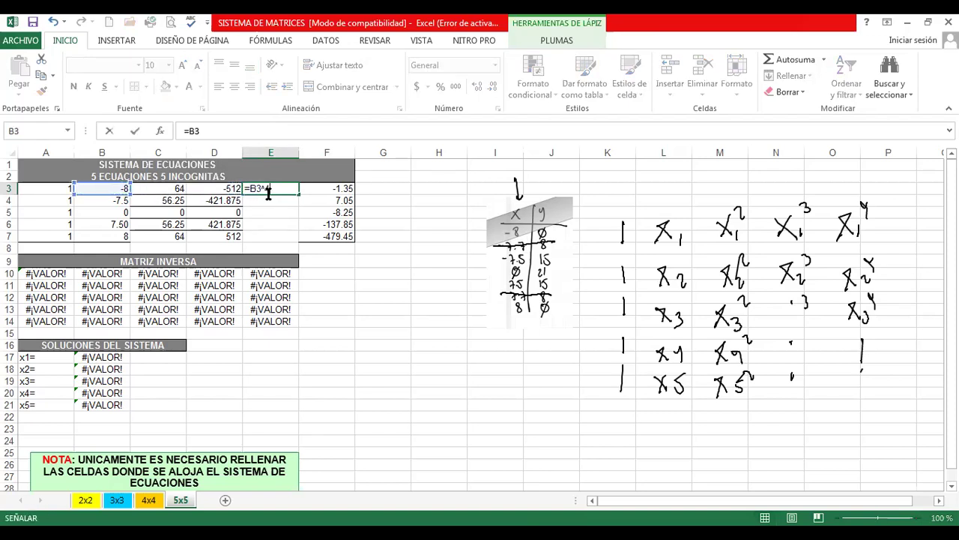
pyautogui.press('Return')
# Fill the fourth-power formula from E3 down to E5
pyautogui.click(268, 192)
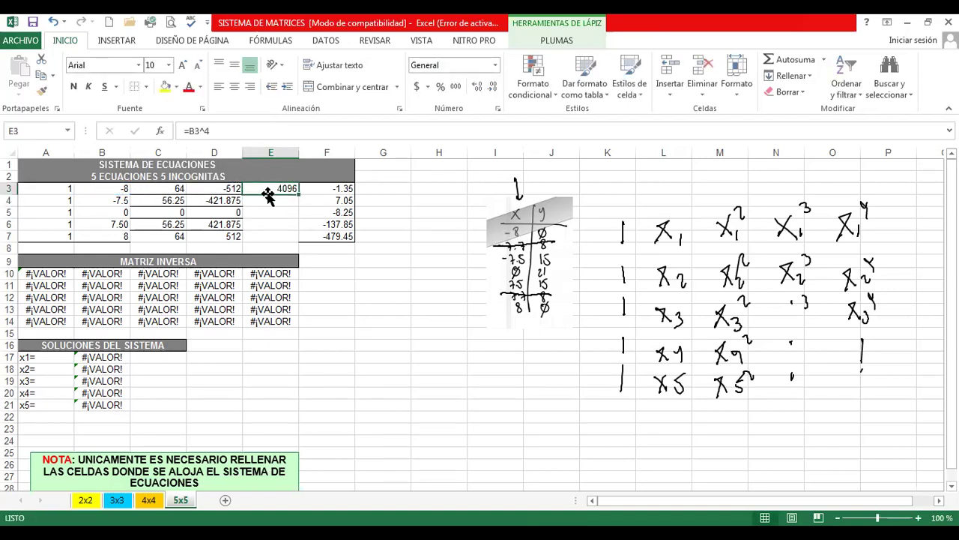
pyautogui.moveTo(268, 192); pyautogui.dragTo(267, 197)
pyautogui.hotkey('ctrl', 'd')
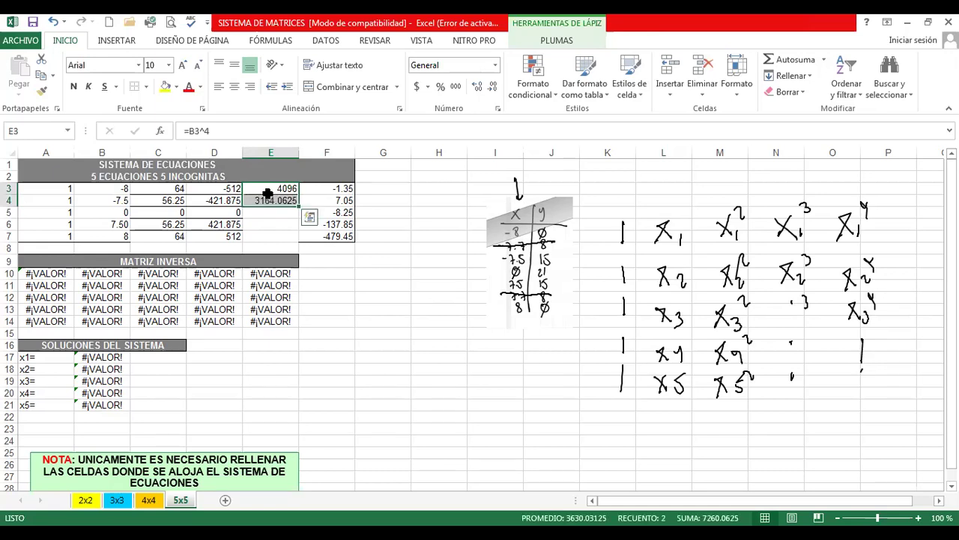
pyautogui.hotkey('shift', 'Down')
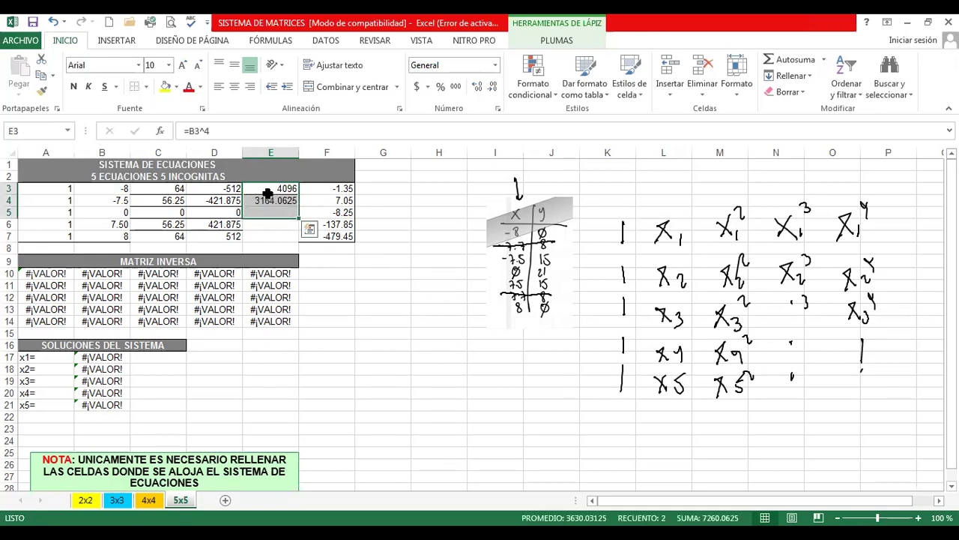
pyautogui.hotkey('ctrl', 'd')
pyautogui.press('Down')
pyautogui.press('Down')
pyautogui.press('Left')
pyautogui.press('Left')
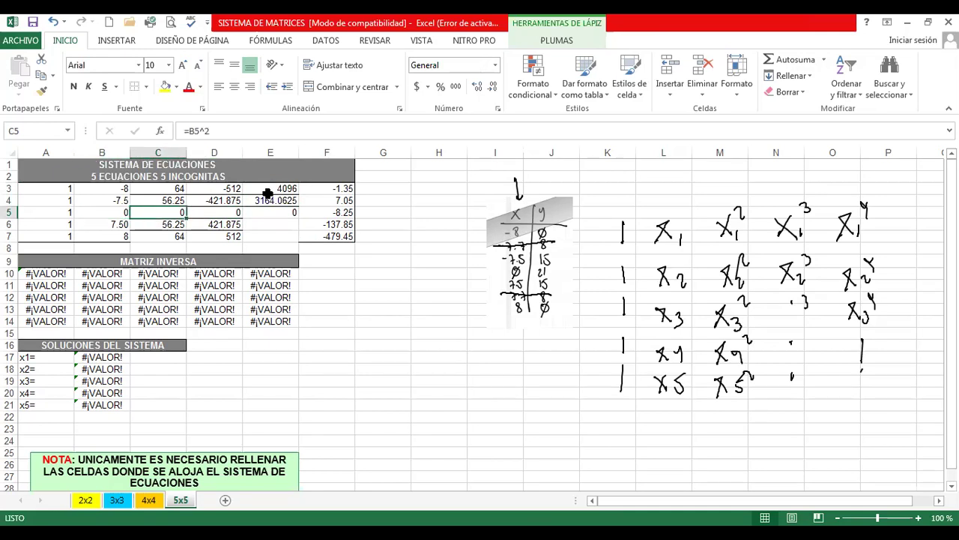
# Fill the fourth-power formula from E5 down to E7 and select cell F3
pyautogui.press('Right')
pyautogui.press('Right')
pyautogui.hotkey('shift', 'Down')
pyautogui.hotkey('shift', 'Down')
pyautogui.hotkey('ctrl', 'd')
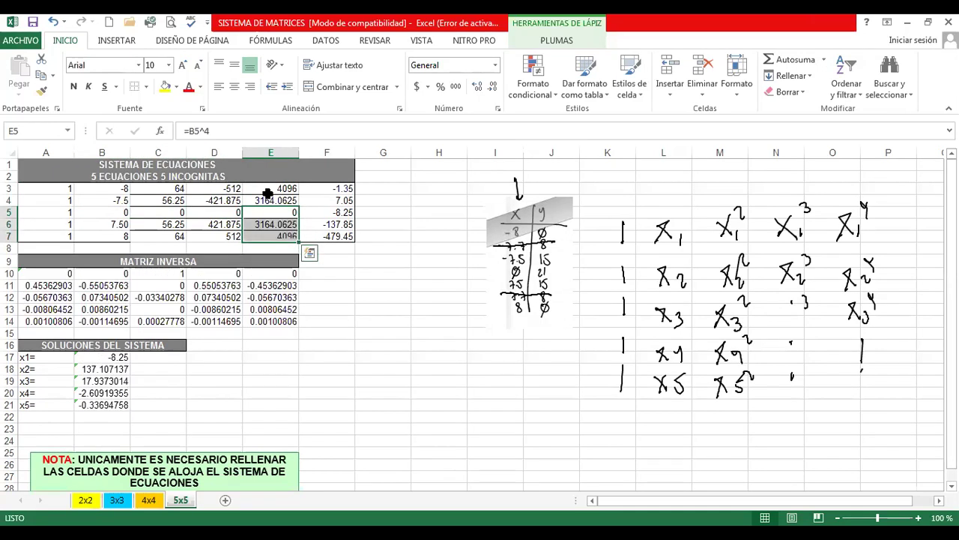
pyautogui.press('Right')
pyautogui.press('Up')
pyautogui.press('Up')
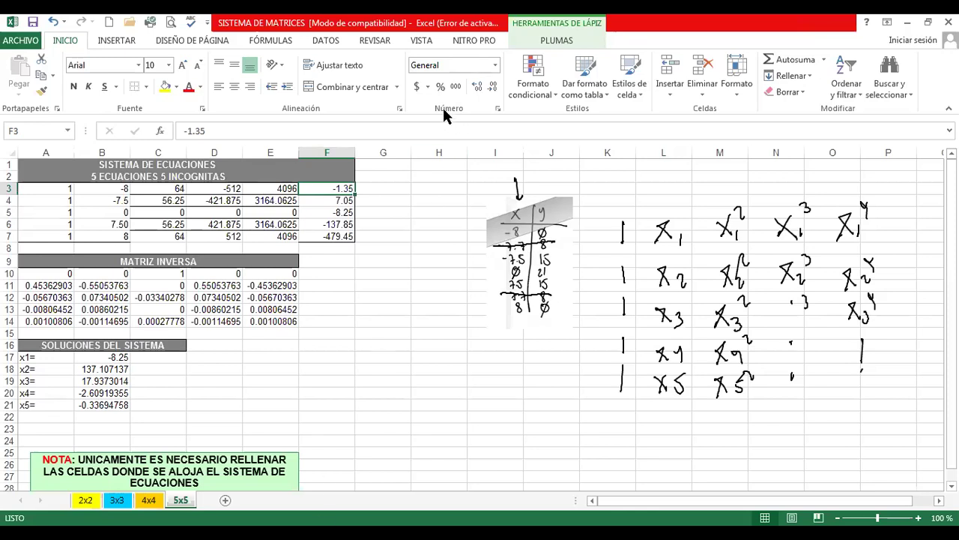
# Draw a vertical ink line after the fourth-power terms and handwrite y1 to y5 beside it
pyautogui.moveTo(887, 188); pyautogui.dragTo(888, 369)
pyautogui.moveTo(887, 395)
pyautogui.mouseDown()
pyautogui.moveTo(898, 386)
pyautogui.moveTo(885, 396)
pyautogui.mouseUp()
pyautogui.moveTo(896, 213)
pyautogui.mouseDown()
pyautogui.moveTo(904, 239)
pyautogui.moveTo(918, 240)
pyautogui.mouseUp()
pyautogui.moveTo(911, 266)
pyautogui.mouseDown()
pyautogui.moveTo(902, 284)
pyautogui.moveTo(933, 274)
pyautogui.mouseUp()
pyautogui.moveTo(893, 298)
pyautogui.mouseDown()
pyautogui.moveTo(919, 318)
pyautogui.moveTo(913, 326)
pyautogui.mouseUp()
pyautogui.moveTo(911, 331)
pyautogui.mouseDown()
pyautogui.moveTo(904, 359)
pyautogui.moveTo(933, 357)
pyautogui.moveTo(906, 387)
pyautogui.mouseUp()
pyautogui.moveTo(920, 375)
pyautogui.mouseDown()
pyautogui.moveTo(904, 405)
pyautogui.moveTo(919, 400)
pyautogui.mouseUp()
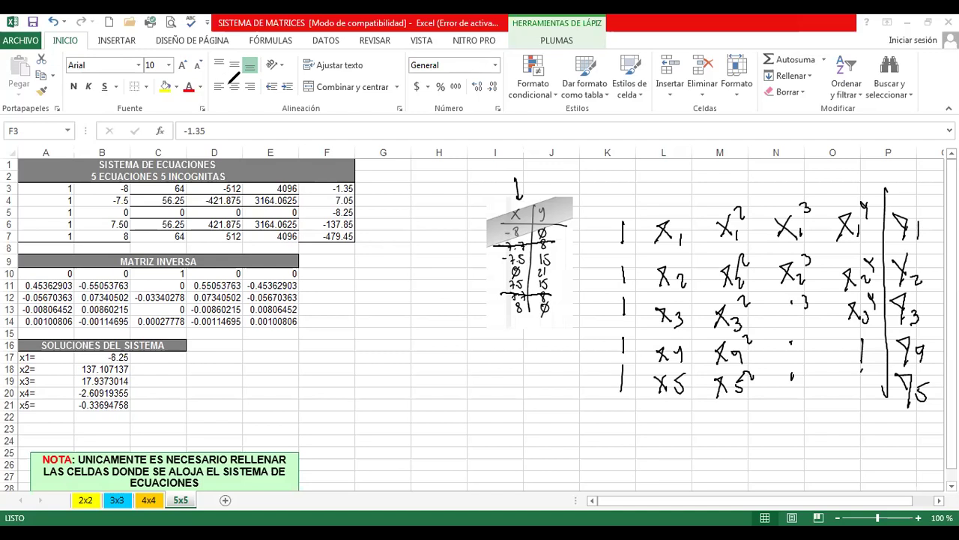
# Enter the y values 0, 15, 21, 15 and 0 in cells F3 to F7
pyautogui.press('Escape')
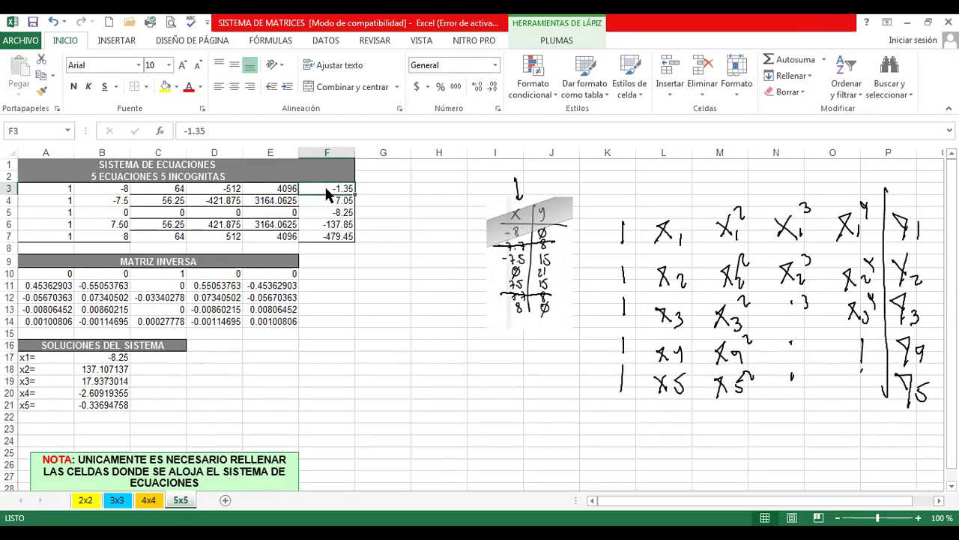
pyautogui.write('0')
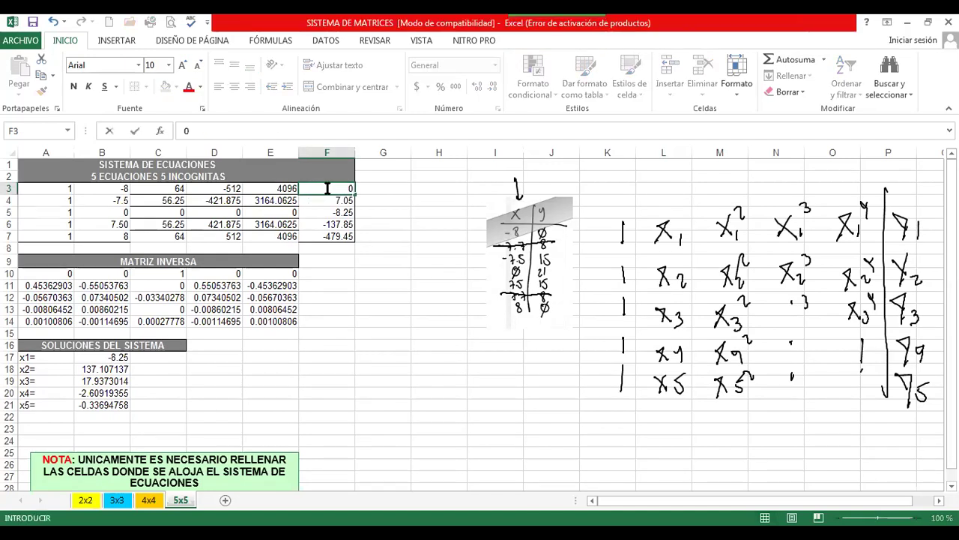
pyautogui.press('Return')
pyautogui.write('15')
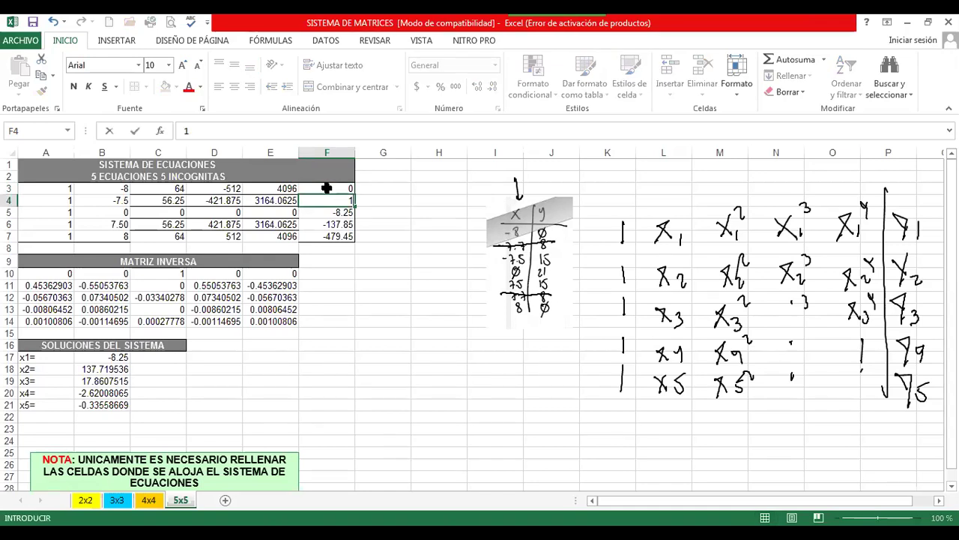
pyautogui.press('Return')
pyautogui.write('21')
pyautogui.press('Return')
pyautogui.write('15')
pyautogui.press('Return')
pyautogui.write('0')
pyautogui.press('Return')
pyautogui.press('Up')
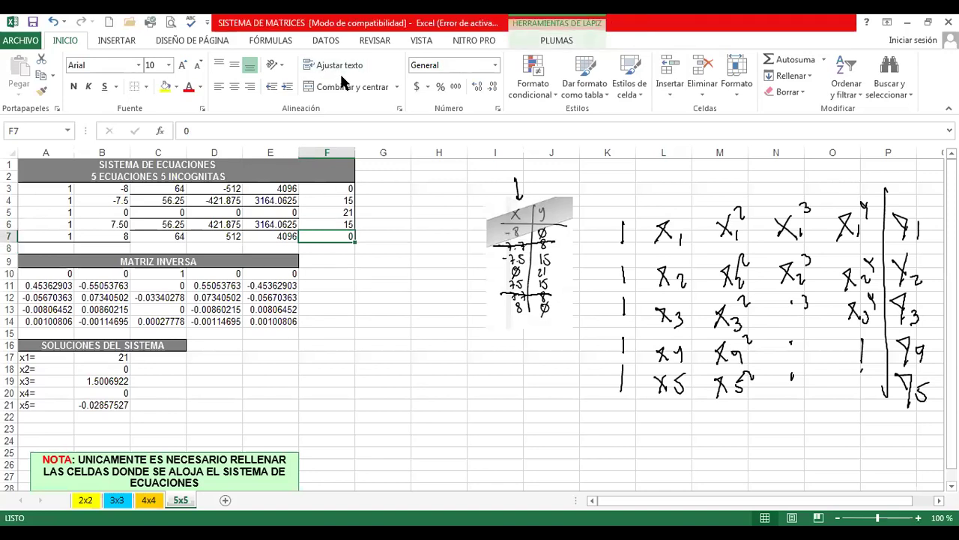
# Draw an ink arrow pointing down at the table's y column and circle the solution values in B17:B21
pyautogui.moveTo(551, 179); pyautogui.dragTo(545, 203)
pyautogui.moveTo(567, 219); pyautogui.dragTo(554, 229)
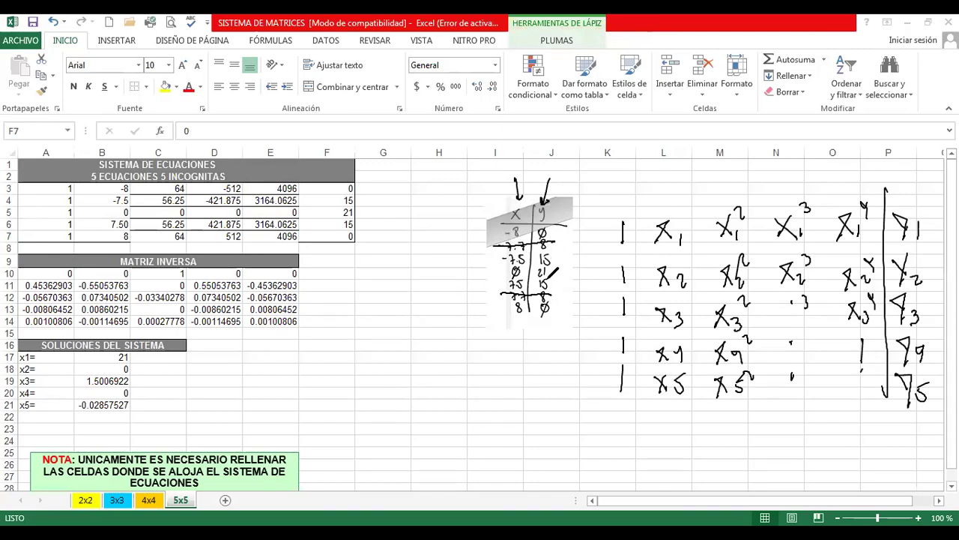
pyautogui.moveTo(555, 276); pyautogui.dragTo(544, 287)
pyautogui.hotkey('ctrl', 'z')
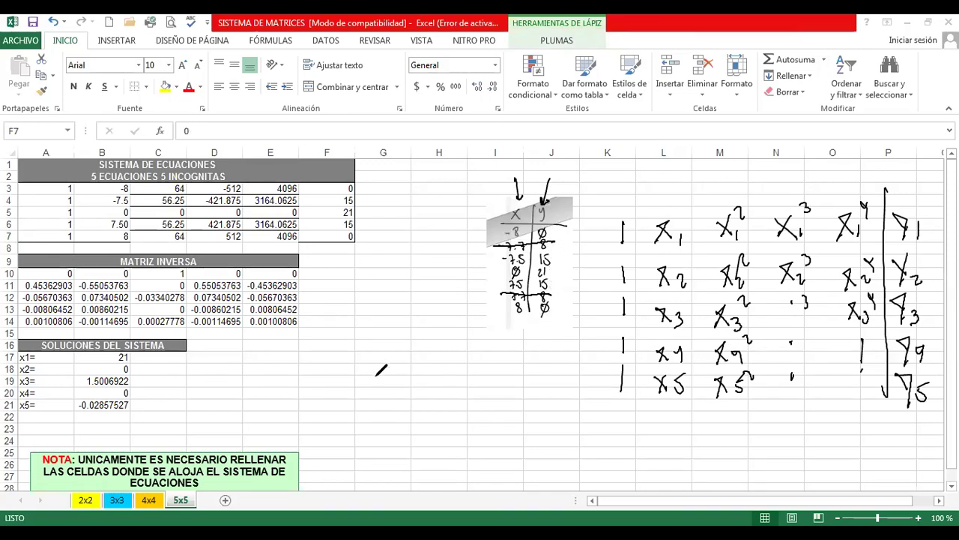
pyautogui.moveTo(112, 331)
pyautogui.mouseDown()
pyautogui.moveTo(61, 360)
pyautogui.moveTo(142, 423)
pyautogui.moveTo(113, 336)
pyautogui.mouseUp()
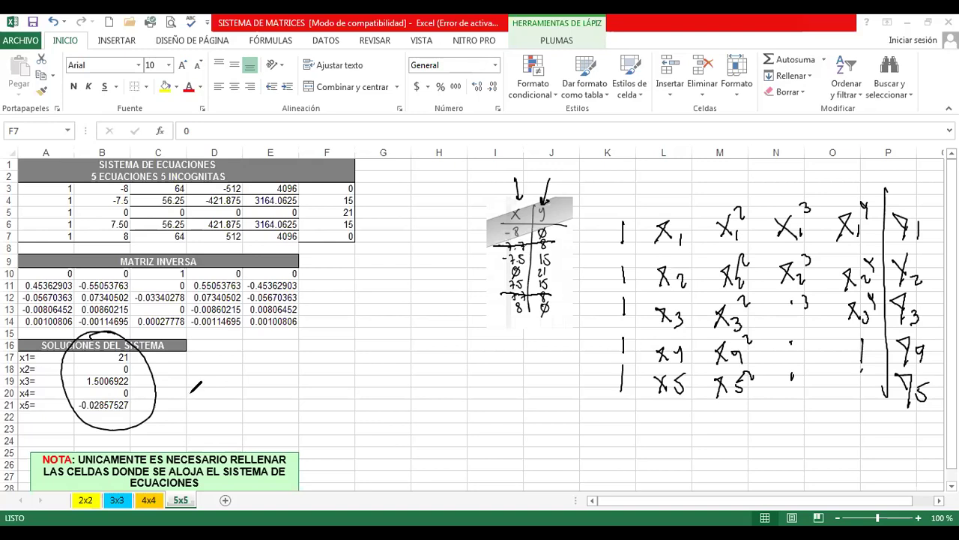
# Handwrite the polynomial's first terms, y = 21 + 0x + 1.5006x² + 0x³, in ink beside the circled solution values
pyautogui.moveTo(189, 396)
pyautogui.mouseDown()
pyautogui.moveTo(196, 427)
pyautogui.moveTo(221, 408)
pyautogui.mouseUp()
pyautogui.moveTo(230, 396)
pyautogui.mouseDown()
pyautogui.moveTo(244, 409)
pyautogui.moveTo(277, 402)
pyautogui.moveTo(272, 408)
pyautogui.moveTo(299, 384)
pyautogui.moveTo(289, 409)
pyautogui.moveTo(324, 408)
pyautogui.mouseUp()
pyautogui.hotkey('ctrl', 'z')
pyautogui.moveTo(335, 368)
pyautogui.mouseDown()
pyautogui.moveTo(335, 404)
pyautogui.moveTo(367, 402)
pyautogui.moveTo(379, 385)
pyautogui.moveTo(379, 396)
pyautogui.moveTo(385, 387)
pyautogui.moveTo(404, 391)
pyautogui.mouseUp()
pyautogui.click(357, 401)
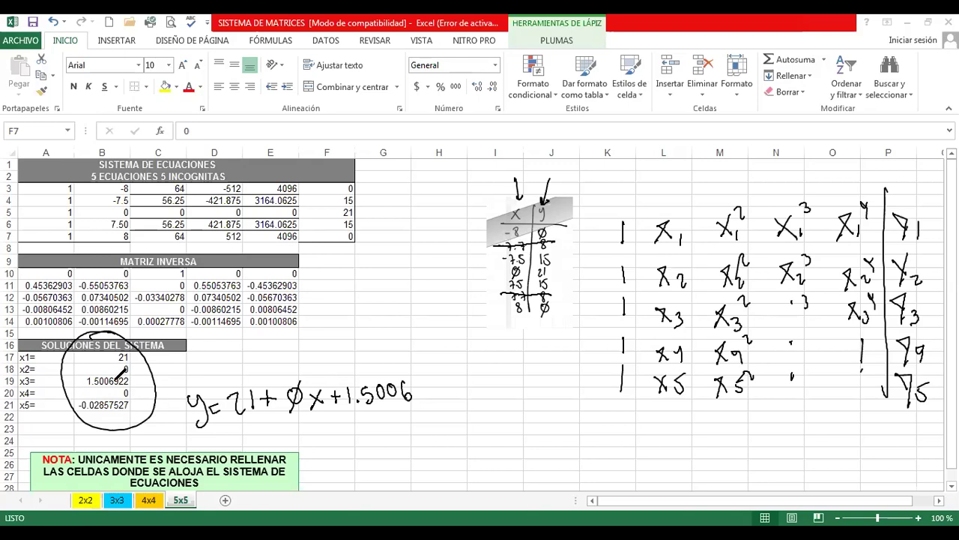
pyautogui.moveTo(417, 381)
pyautogui.mouseDown()
pyautogui.moveTo(430, 399)
pyautogui.moveTo(417, 402)
pyautogui.moveTo(429, 372)
pyautogui.moveTo(442, 392)
pyautogui.moveTo(459, 383)
pyautogui.moveTo(453, 394)
pyautogui.moveTo(485, 391)
pyautogui.moveTo(472, 391)
pyautogui.moveTo(476, 373)
pyautogui.moveTo(505, 375)
pyautogui.moveTo(511, 363)
pyautogui.mouseUp()
pyautogui.click(519, 369)
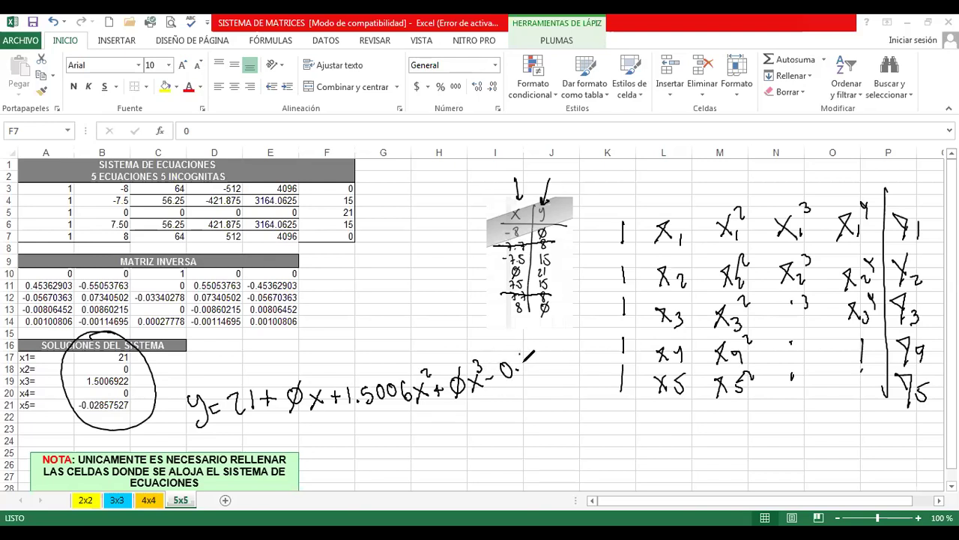
# Undo the last strokes of the handwritten equation and rewrite its end lower down as x³ − 0.02857x⁴
pyautogui.hotkey('ctrl', 'z')
pyautogui.hotkey('ctrl', 'z')
pyautogui.hotkey('ctrl', 'z')
pyautogui.hotkey('ctrl', 'z')
pyautogui.hotkey('ctrl', 'z')
pyautogui.hotkey('ctrl', 'z')
pyautogui.hotkey('ctrl', 'z')
pyautogui.hotkey('ctrl', 'z')
pyautogui.hotkey('ctrl', 'z')
pyautogui.moveTo(465, 381)
pyautogui.mouseDown()
pyautogui.moveTo(449, 404)
pyautogui.moveTo(480, 401)
pyautogui.mouseUp()
pyautogui.moveTo(480, 401)
pyautogui.mouseDown()
pyautogui.moveTo(490, 392)
pyautogui.moveTo(466, 404)
pyautogui.moveTo(490, 372)
pyautogui.moveTo(484, 388)
pyautogui.moveTo(568, 412)
pyautogui.moveTo(594, 404)
pyautogui.moveTo(589, 417)
pyautogui.moveTo(610, 424)
pyautogui.mouseUp()
pyautogui.hotkey('ctrl', 'z')
pyautogui.click(520, 409)
pyautogui.click(564, 405)
pyautogui.moveTo(609, 416)
pyautogui.mouseDown()
pyautogui.moveTo(619, 400)
pyautogui.moveTo(601, 425)
pyautogui.moveTo(621, 417)
pyautogui.mouseUp()
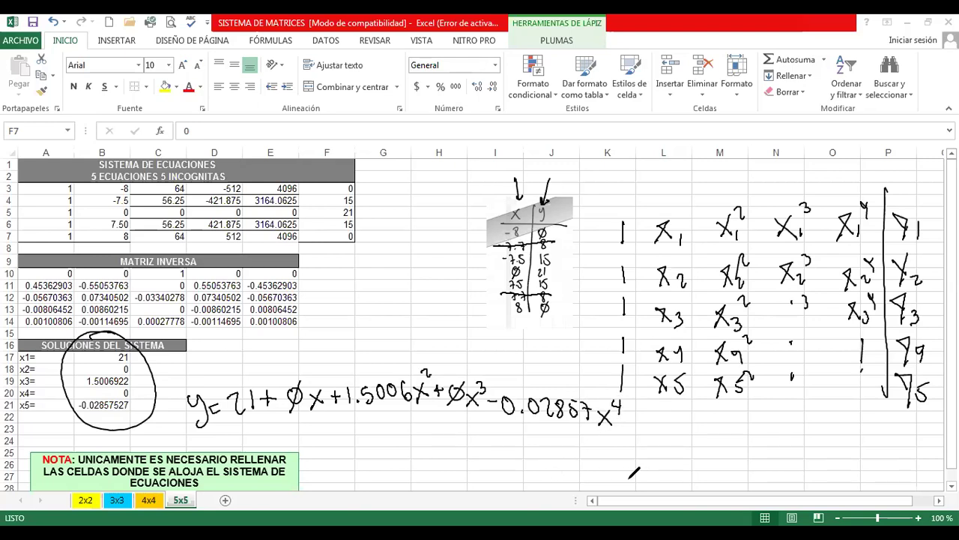
# Underline the 21 in the equation and draw an arrow labelled "const" pointing at the circled solution values
pyautogui.moveTo(895, 375); pyautogui.dragTo(923, 356)
pyautogui.moveTo(233, 425); pyautogui.dragTo(270, 413)
pyautogui.moveTo(185, 366)
pyautogui.mouseDown()
pyautogui.moveTo(159, 382)
pyautogui.moveTo(187, 380)
pyautogui.mouseUp()
pyautogui.moveTo(213, 349); pyautogui.dragTo(210, 367)
pyautogui.moveTo(218, 352); pyautogui.dragTo(268, 334)
pyautogui.moveTo(279, 409)
pyautogui.mouseDown()
pyautogui.moveTo(268, 421)
pyautogui.moveTo(251, 415)
pyautogui.mouseUp()
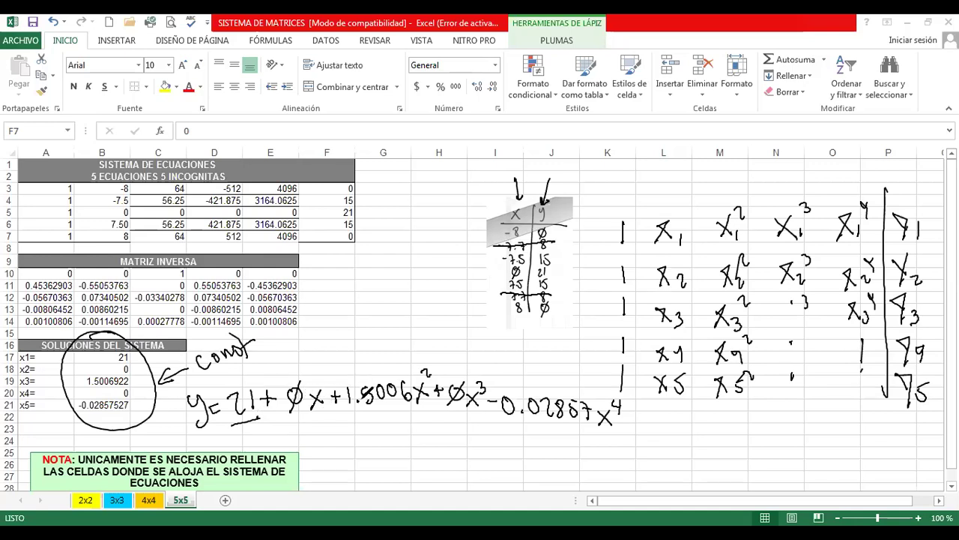
# Undo the stray mark and cross out the zero terms 0x and 0x³ of the equation with purple strokes
pyautogui.moveTo(346, 391); pyautogui.dragTo(358, 405)
pyautogui.moveTo(429, 390); pyautogui.dragTo(420, 402)
pyautogui.hotkey('ctrl', 'z')
pyautogui.moveTo(314, 377)
pyautogui.mouseDown()
pyautogui.moveTo(288, 417)
pyautogui.moveTo(300, 418)
pyautogui.mouseUp()
pyautogui.moveTo(469, 379)
pyautogui.mouseDown()
pyautogui.moveTo(452, 412)
pyautogui.moveTo(461, 415)
pyautogui.mouseUp()
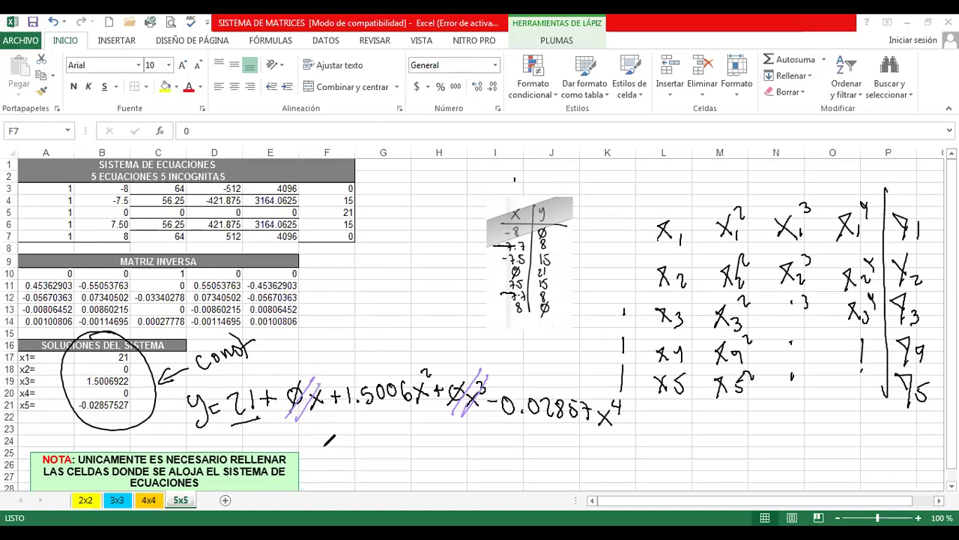
# Handwrite the simplified equation y = 21 + 1.5006x² − 0.02857x⁴ in blue ink below the full one
pyautogui.moveTo(320, 447)
pyautogui.mouseDown()
pyautogui.moveTo(326, 476)
pyautogui.moveTo(343, 465)
pyautogui.mouseUp()
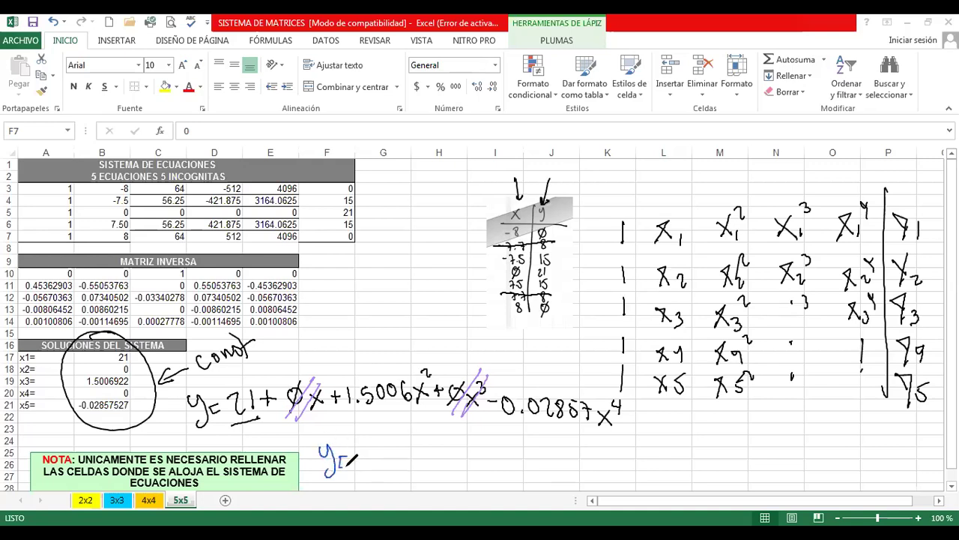
pyautogui.click(343, 459)
pyautogui.moveTo(341, 461)
pyautogui.mouseDown()
pyautogui.moveTo(377, 453)
pyautogui.moveTo(389, 466)
pyautogui.mouseUp()
pyautogui.moveTo(395, 454)
pyautogui.mouseDown()
pyautogui.moveTo(416, 453)
pyautogui.moveTo(409, 465)
pyautogui.moveTo(423, 467)
pyautogui.moveTo(460, 442)
pyautogui.moveTo(470, 460)
pyautogui.moveTo(481, 445)
pyautogui.moveTo(487, 460)
pyautogui.moveTo(516, 459)
pyautogui.moveTo(498, 468)
pyautogui.moveTo(514, 440)
pyautogui.moveTo(525, 462)
pyautogui.moveTo(550, 447)
pyautogui.moveTo(571, 457)
pyautogui.moveTo(586, 448)
pyautogui.moveTo(601, 463)
pyautogui.moveTo(607, 448)
pyautogui.moveTo(637, 464)
pyautogui.moveTo(653, 457)
pyautogui.moveTo(646, 466)
pyautogui.moveTo(672, 439)
pyautogui.moveTo(660, 451)
pyautogui.mouseUp()
pyautogui.click(558, 463)
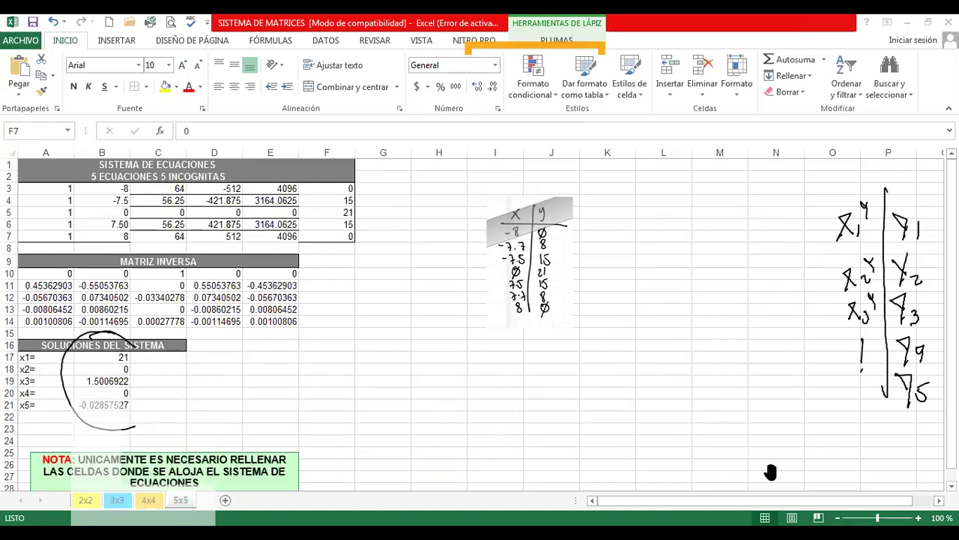
# Switch to OpenBoard, paste the image of the simplified equation and place it above the x-y table
pyautogui.hotkey('ctrl', 'shift', 'h')
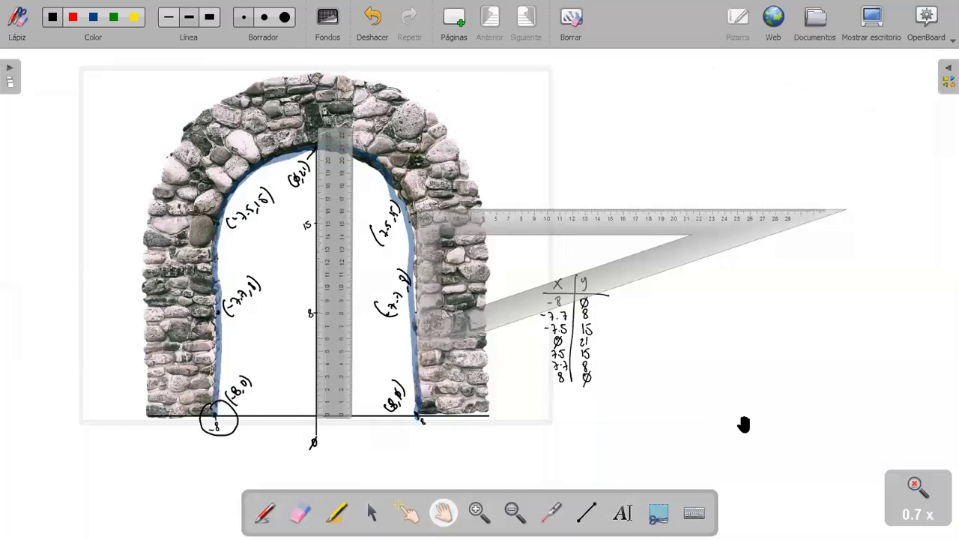
pyautogui.hotkey('ctrl', 'v')
pyautogui.moveTo(230, 216); pyautogui.dragTo(165, 214)
pyautogui.click(371, 512)
pyautogui.moveTo(294, 215); pyautogui.dragTo(635, 137)
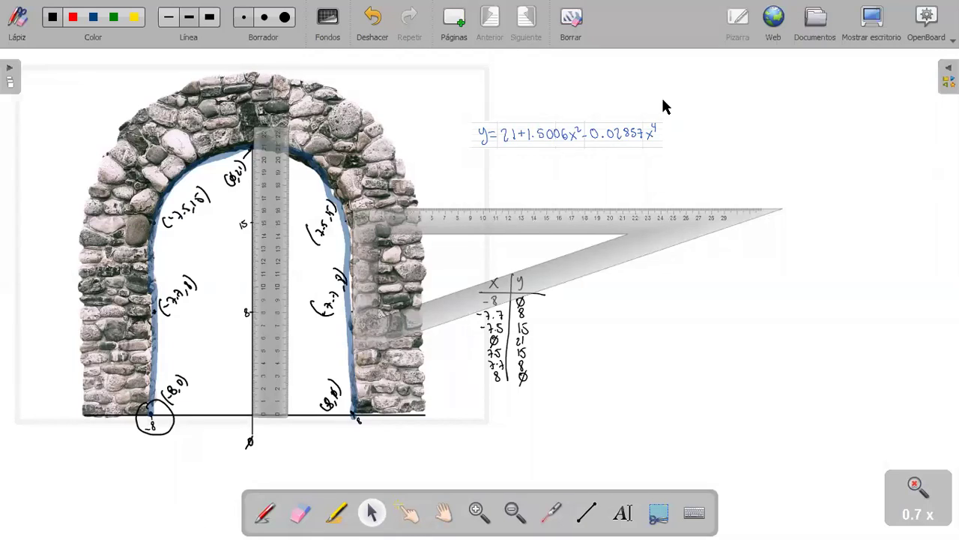
# Add the GraphMe application from the library to the page and move it over the arch's right half
pyautogui.click(946, 81)
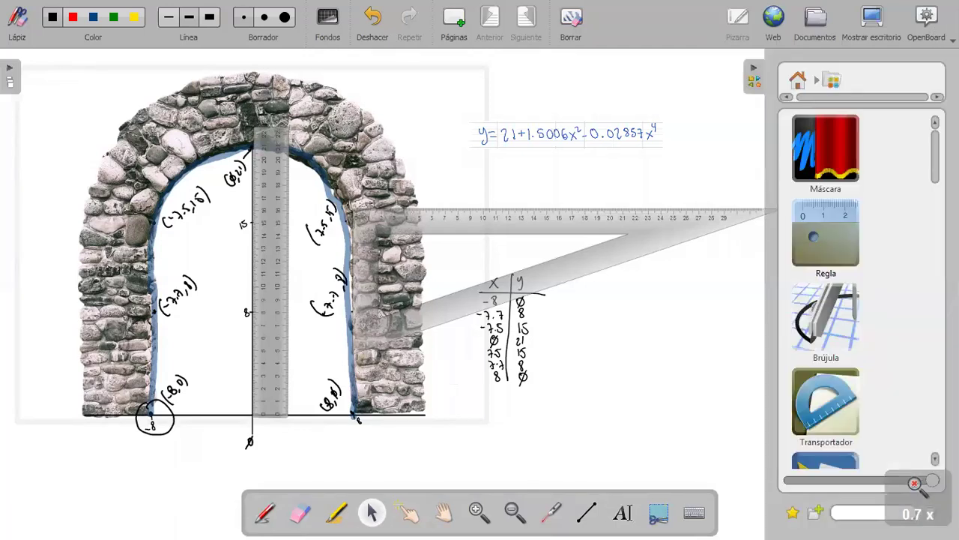
pyautogui.moveTo(935, 150); pyautogui.dragTo(935, 308)
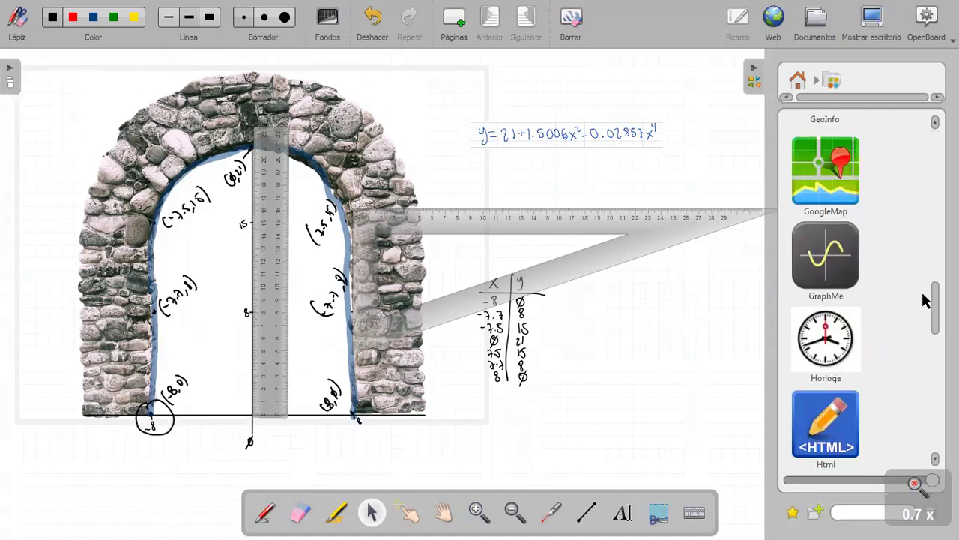
pyautogui.click(843, 267)
pyautogui.moveTo(843, 266); pyautogui.dragTo(557, 263)
pyautogui.moveTo(604, 333); pyautogui.dragTo(604, 333)
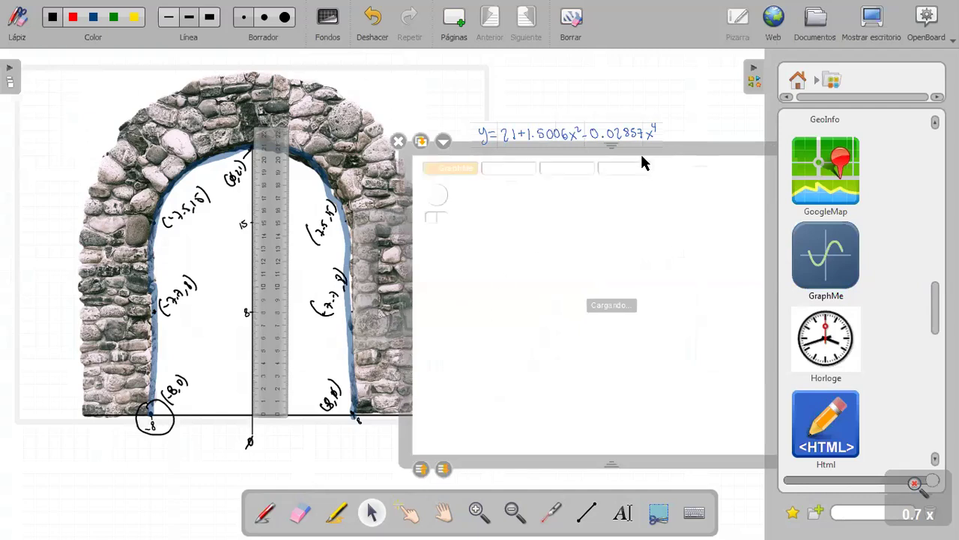
pyautogui.moveTo(646, 150); pyautogui.dragTo(460, 160)
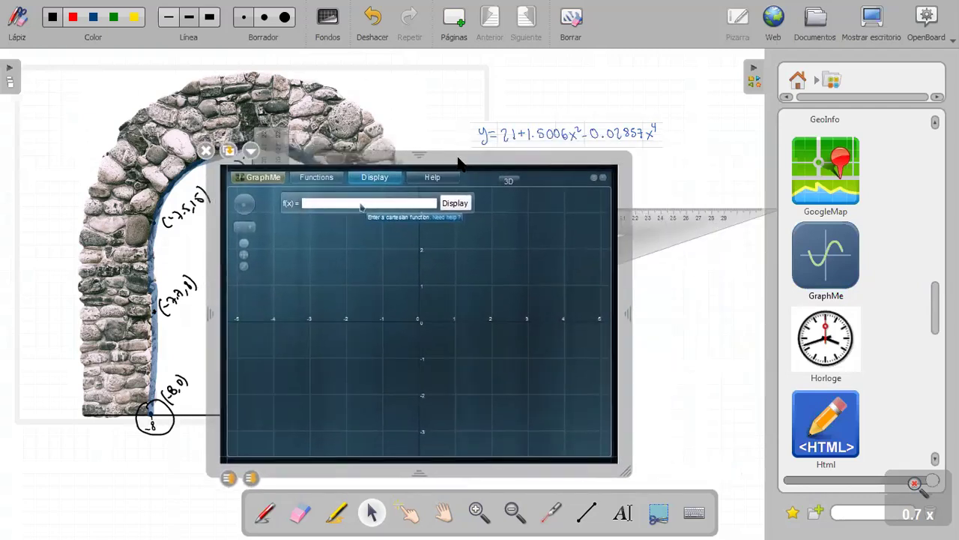
# Enter the Cartesian function 21+1.5006*x^2-0.02857x^4 in GraphMe and try to add it to the functions list
pyautogui.click(312, 180)
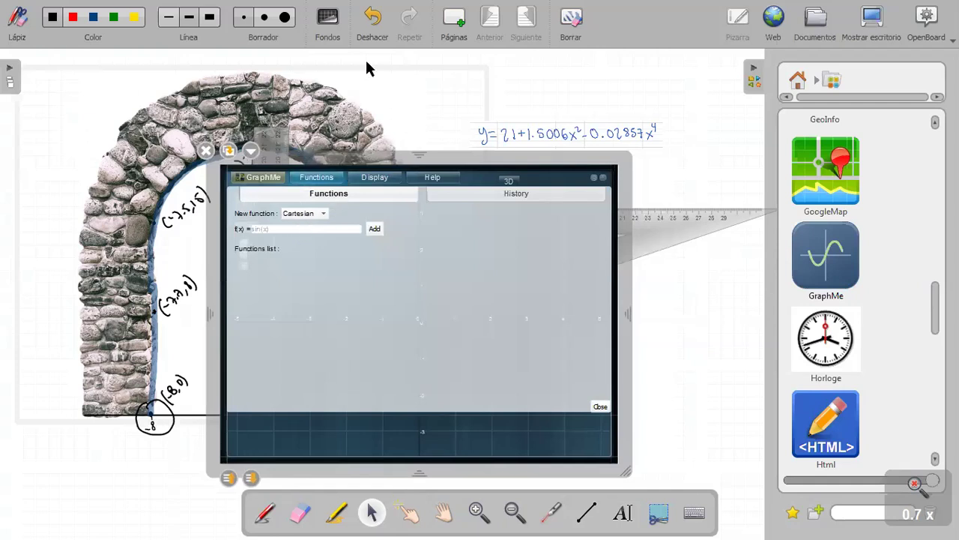
pyautogui.click(279, 229)
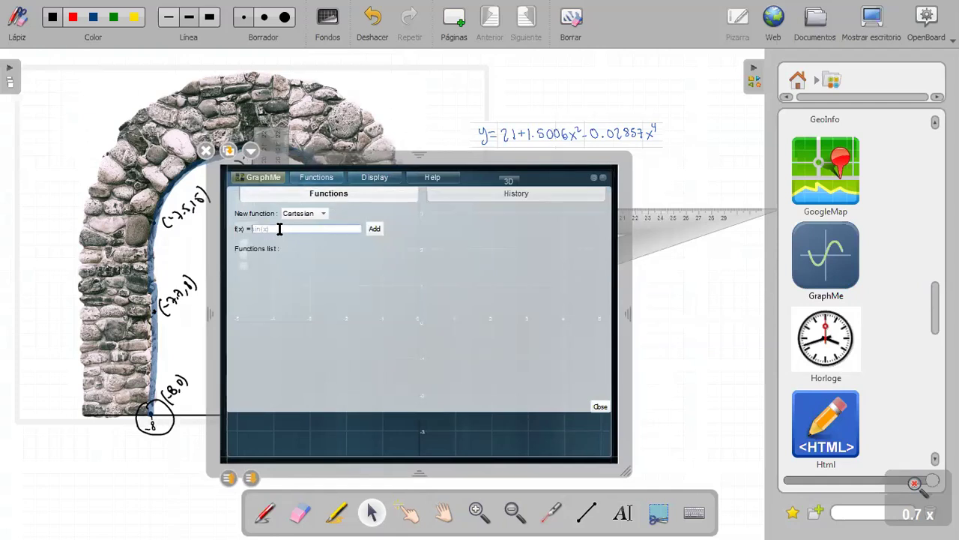
pyautogui.write('21+1.5006*x^2-0.02')
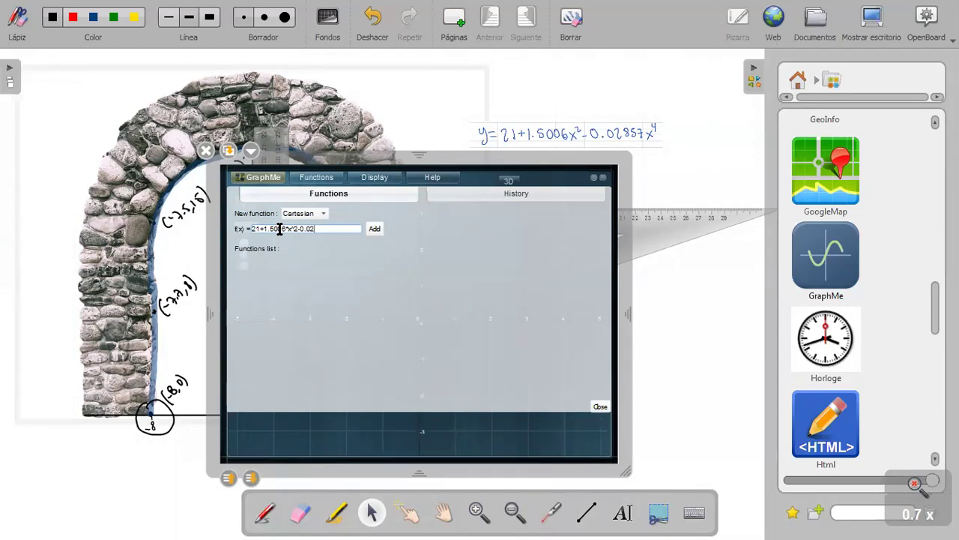
pyautogui.write('857x^4')
pyautogui.click(374, 228)
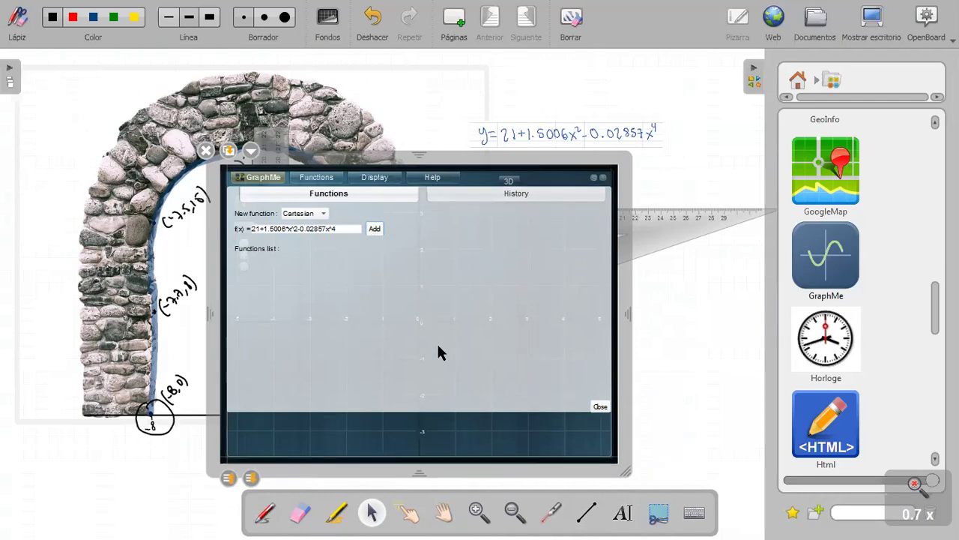
# Remove the set square and the vertical ruler that overlap the GraphMe window
pyautogui.click(481, 513)
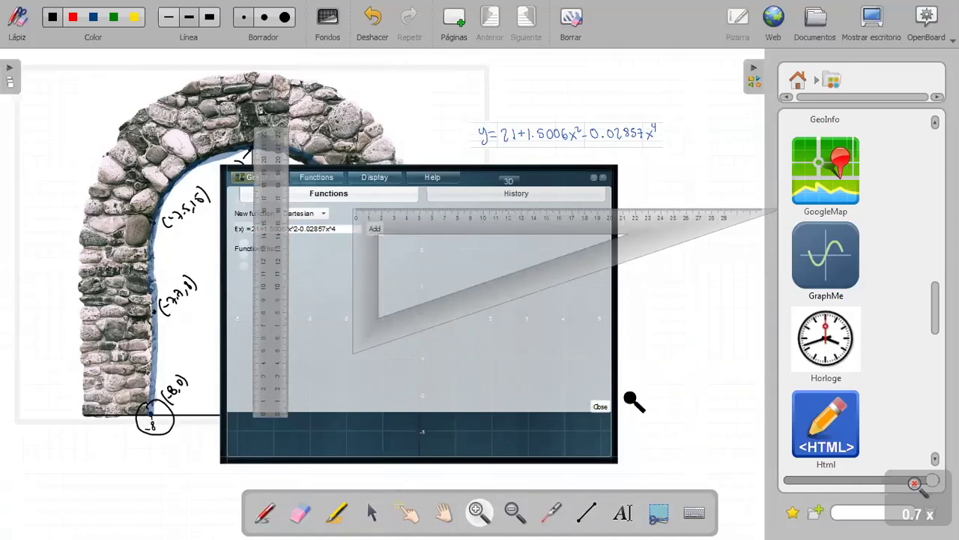
pyautogui.click(442, 514)
pyautogui.moveTo(668, 348); pyautogui.dragTo(664, 424)
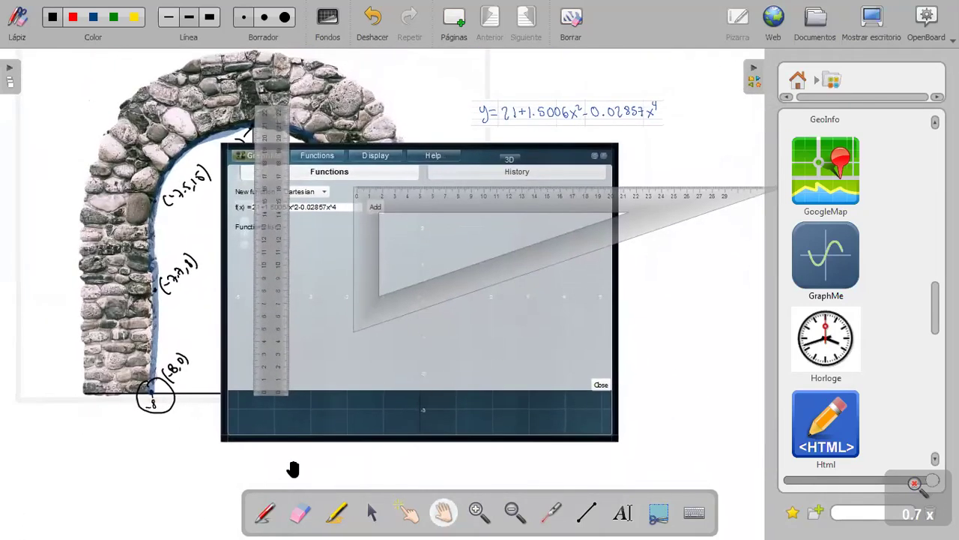
pyautogui.click(372, 513)
pyautogui.click(468, 199)
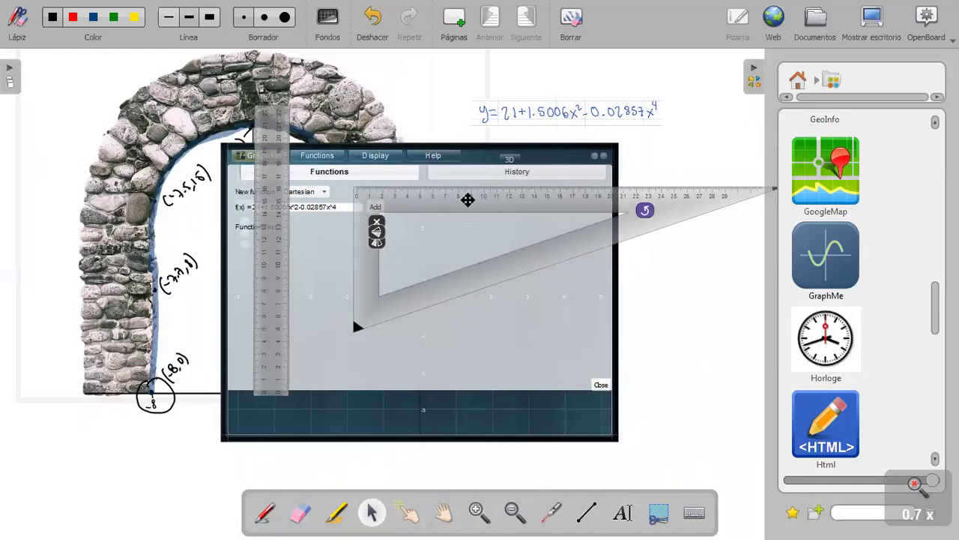
pyautogui.click(376, 225)
pyautogui.moveTo(278, 208)
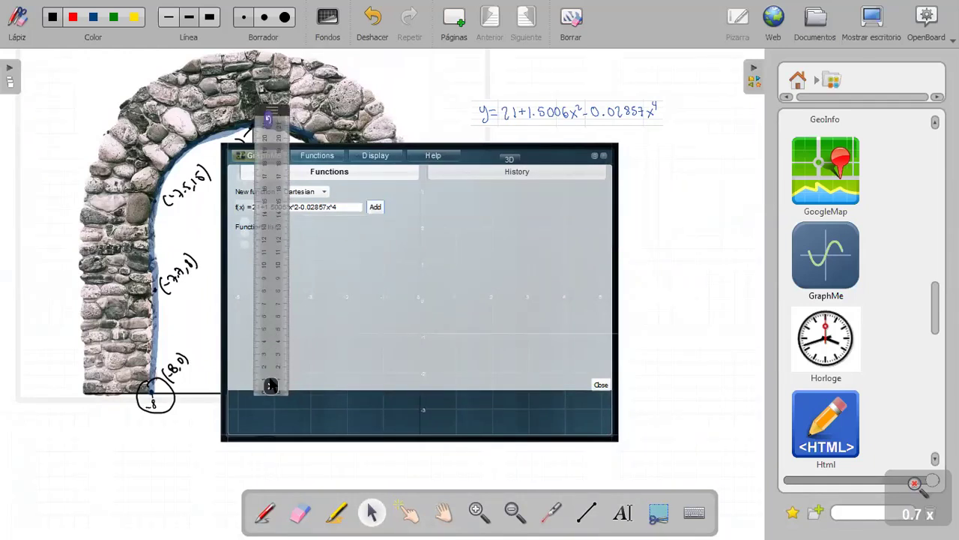
pyautogui.click(271, 386)
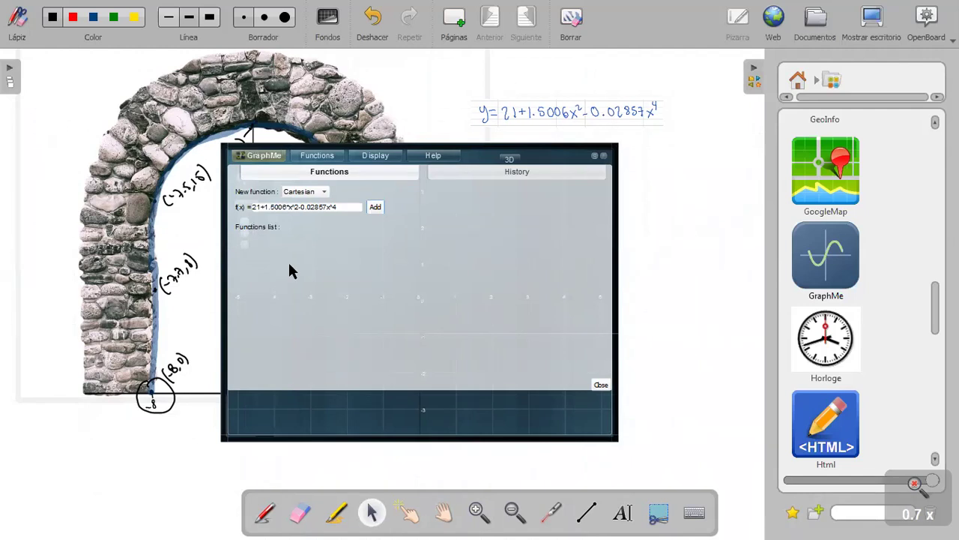
# Insert the missing multiplication sign before x^4, add the function to the graph and close the function settings
pyautogui.click(328, 205)
pyautogui.write('*')
pyautogui.click(374, 207)
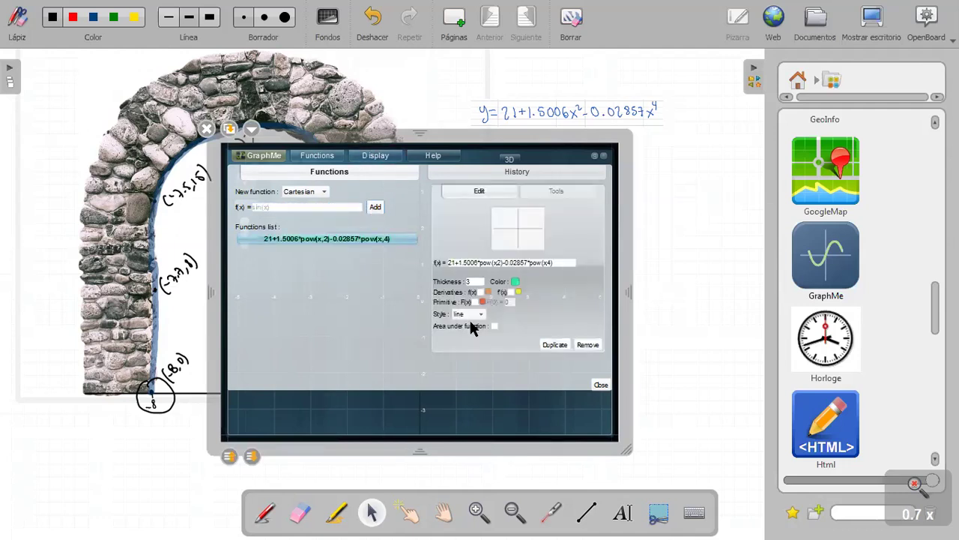
pyautogui.click(601, 384)
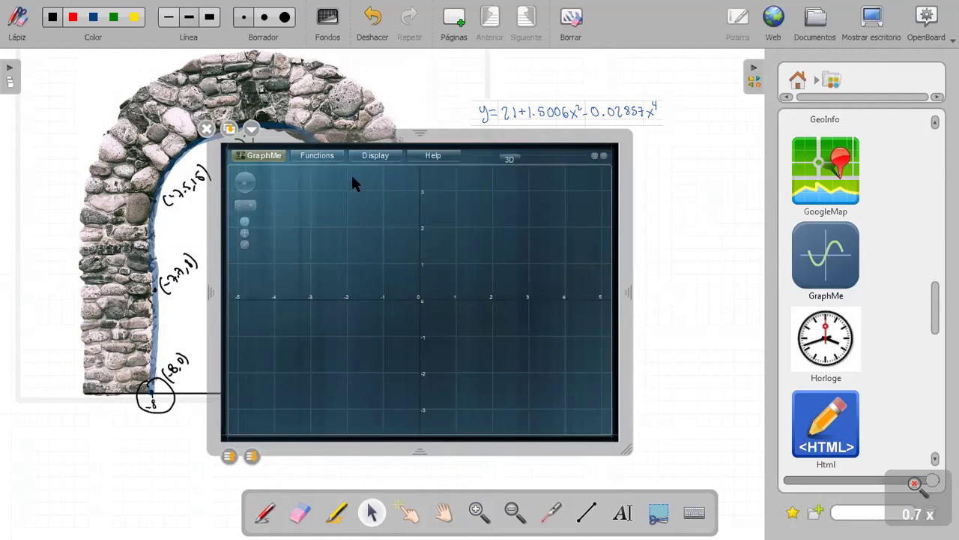
# Rescale the graph to about -28 to 28 on the x axis to examine the curve's crossings and central dip
pyautogui.click(243, 207)
pyautogui.click(243, 207)
pyautogui.click(242, 207)
pyautogui.click(242, 207)
pyautogui.click(243, 207)
pyautogui.click(243, 207)
pyautogui.click(243, 207)
pyautogui.click(243, 207)
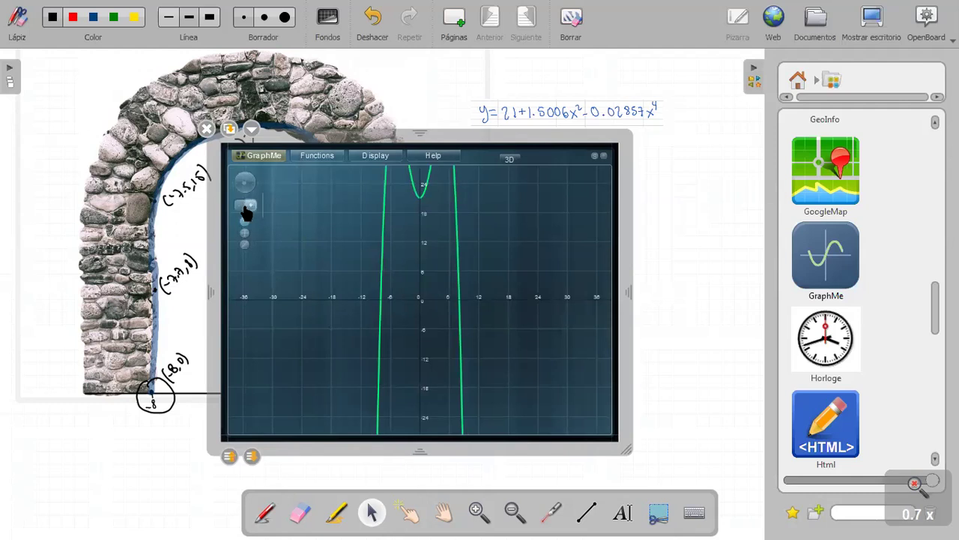
pyautogui.click(250, 211)
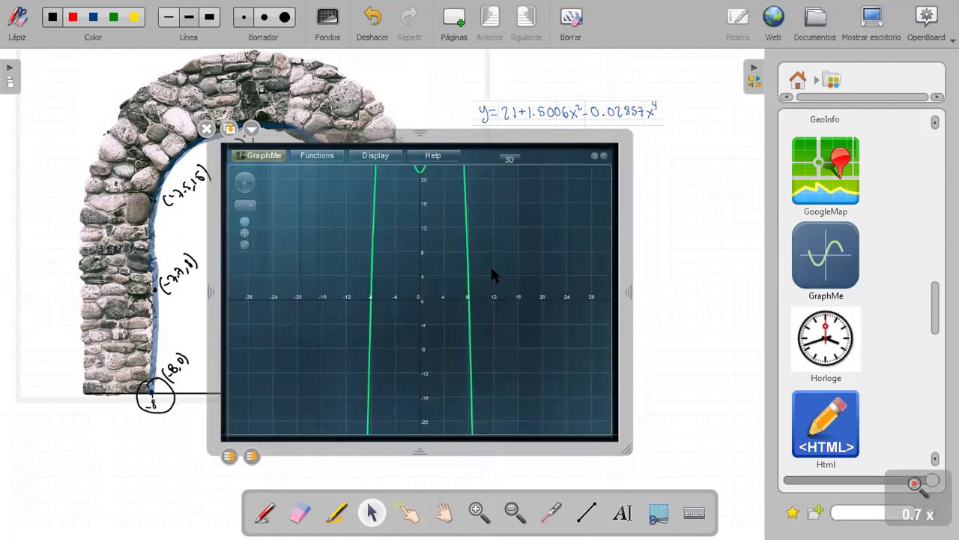
# Highlight an arch in yellow over the graph, following both curve branches from the x axis up to the central dip
pyautogui.click(335, 506)
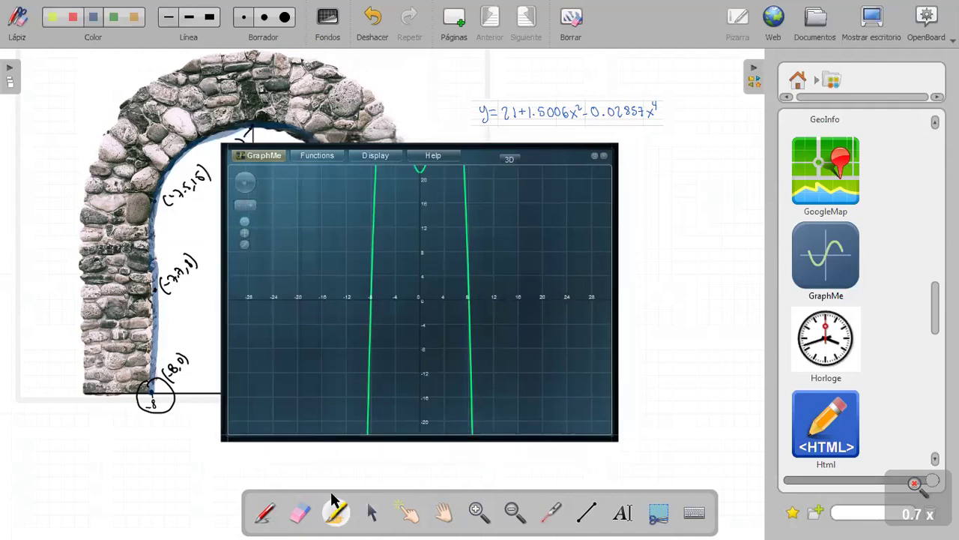
pyautogui.click(55, 17)
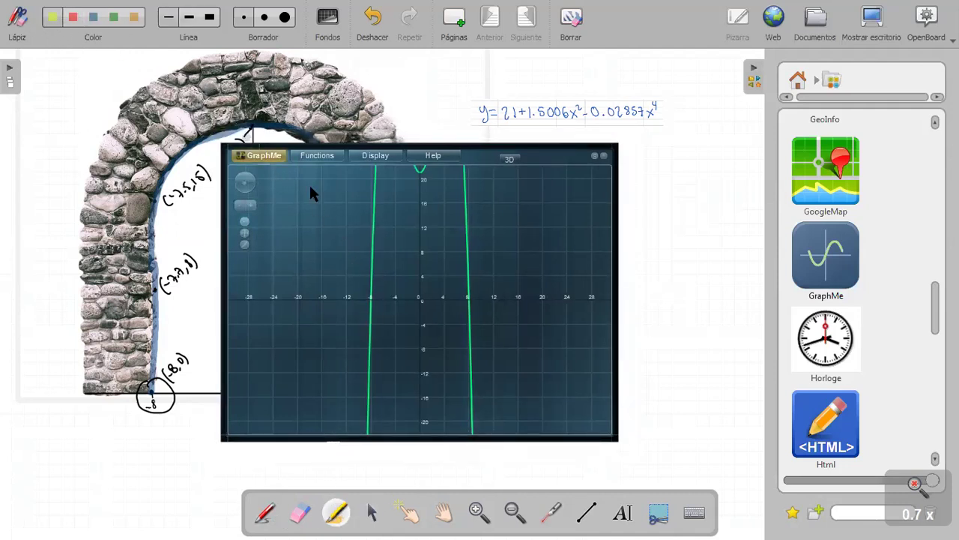
pyautogui.moveTo(369, 297)
pyautogui.mouseDown()
pyautogui.moveTo(381, 205)
pyautogui.moveTo(402, 182)
pyautogui.moveTo(435, 171)
pyautogui.moveTo(461, 199)
pyautogui.moveTo(469, 299)
pyautogui.moveTo(459, 289)
pyautogui.mouseUp()
pyautogui.moveTo(368, 295)
pyautogui.mouseDown()
pyautogui.moveTo(376, 216)
pyautogui.moveTo(396, 188)
pyautogui.moveTo(440, 172)
pyautogui.moveTo(464, 214)
pyautogui.moveTo(468, 303)
pyautogui.mouseUp()
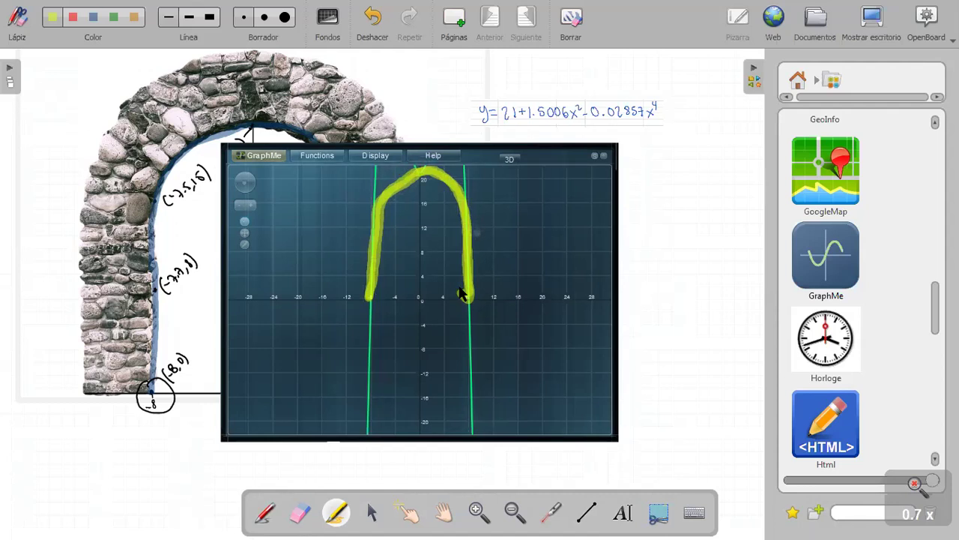
# Try to rescale the graph with the drawing tools active, and delete the yellow arch and stray dots from it
pyautogui.click(240, 207)
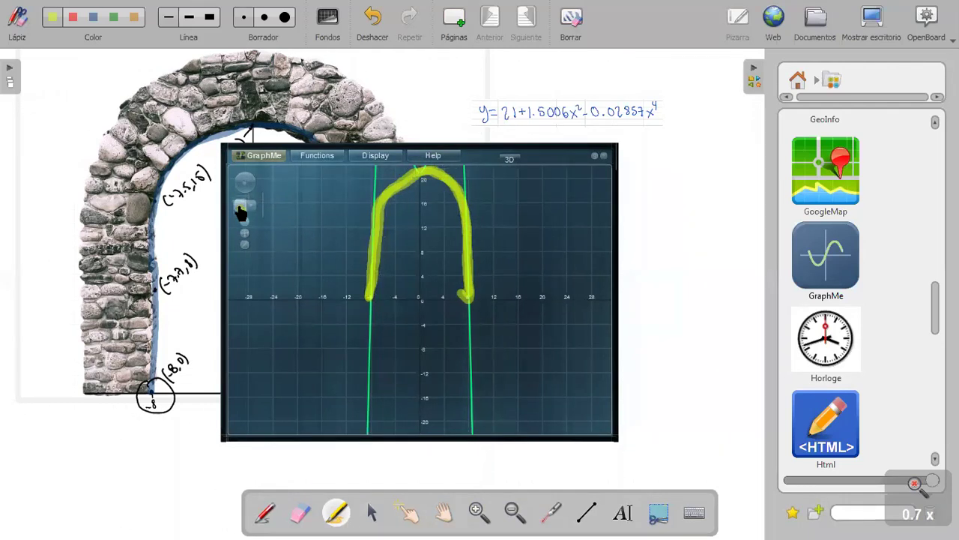
pyautogui.click(263, 511)
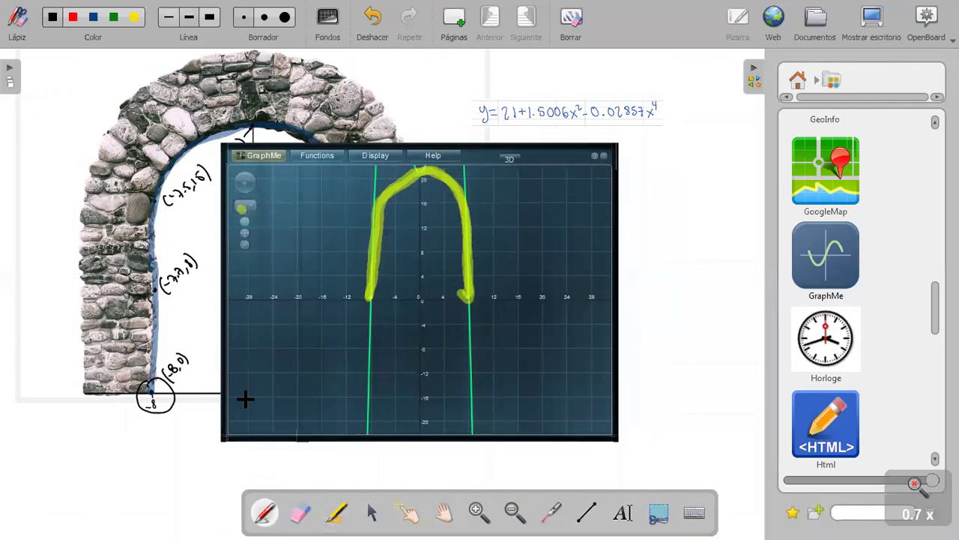
pyautogui.click(241, 206)
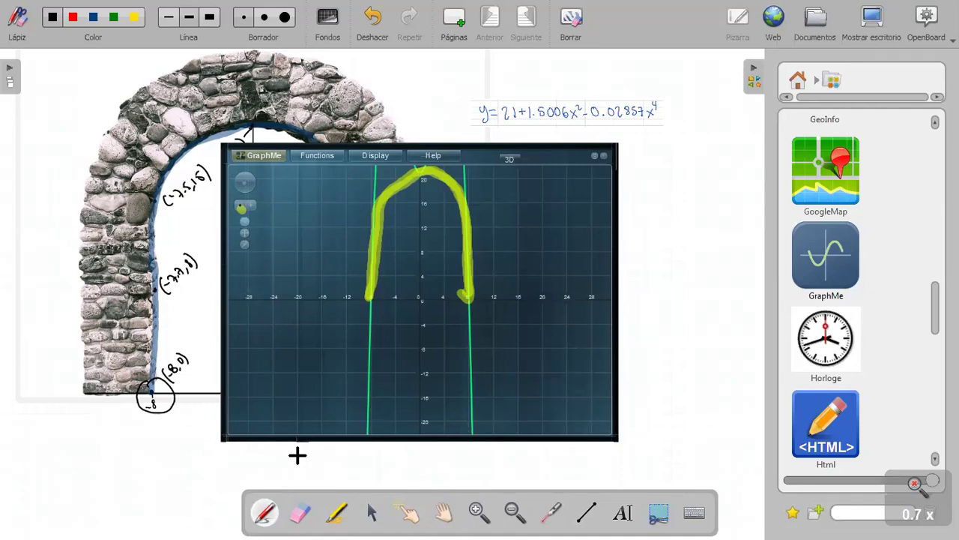
pyautogui.click(373, 512)
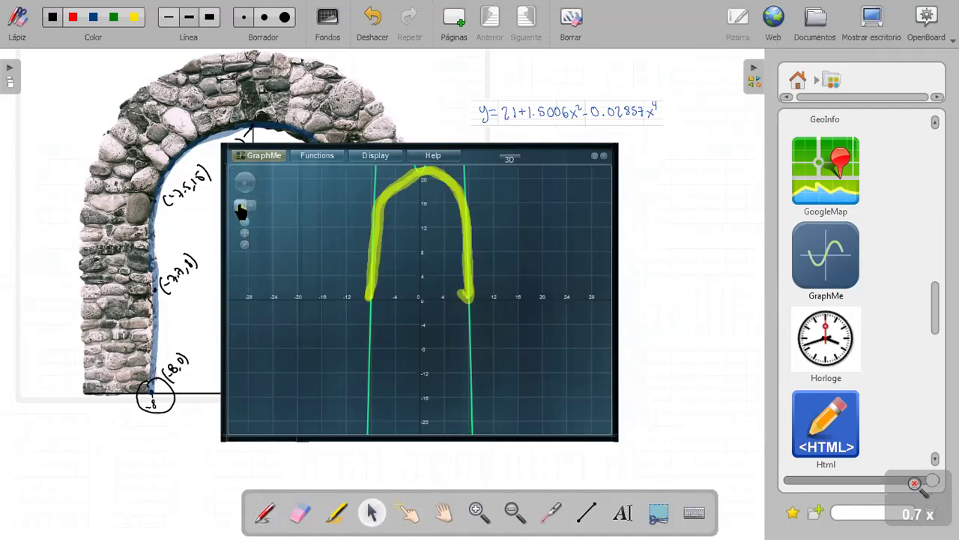
pyautogui.click(239, 205)
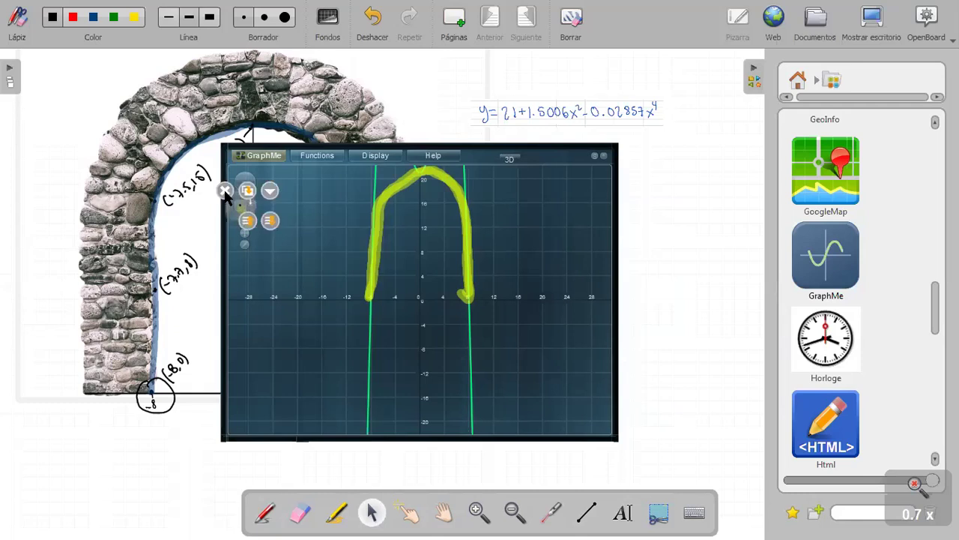
pyautogui.click(241, 211)
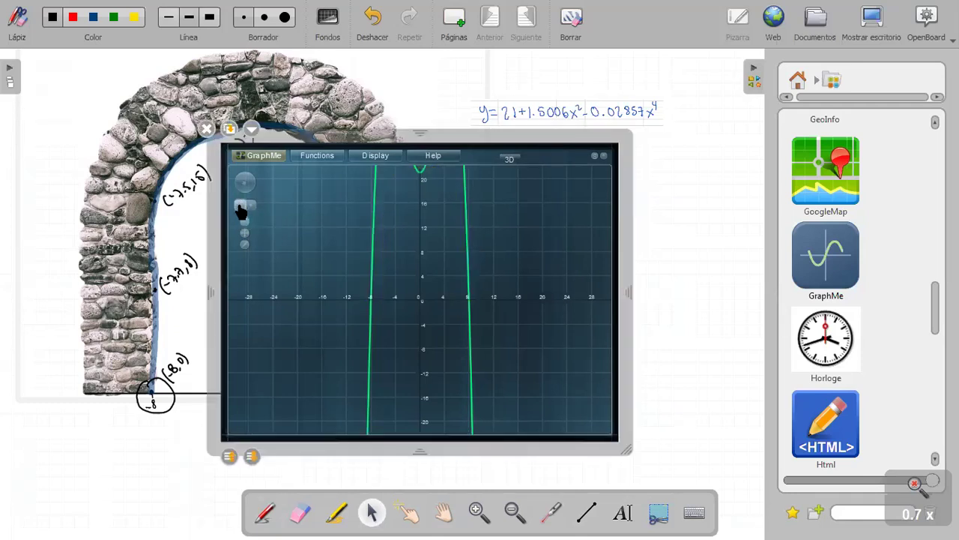
# Switch to the Excel matrix workbook and copy the handwritten x-y table image from sheet 5x5 to cell H11 of sheet 4x4
pyautogui.click(241, 212)
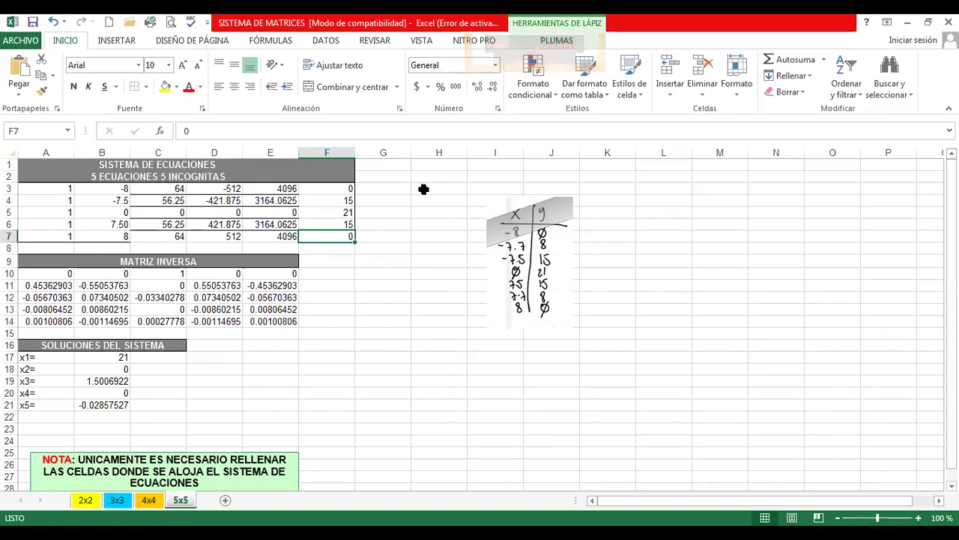
pyautogui.click(502, 240)
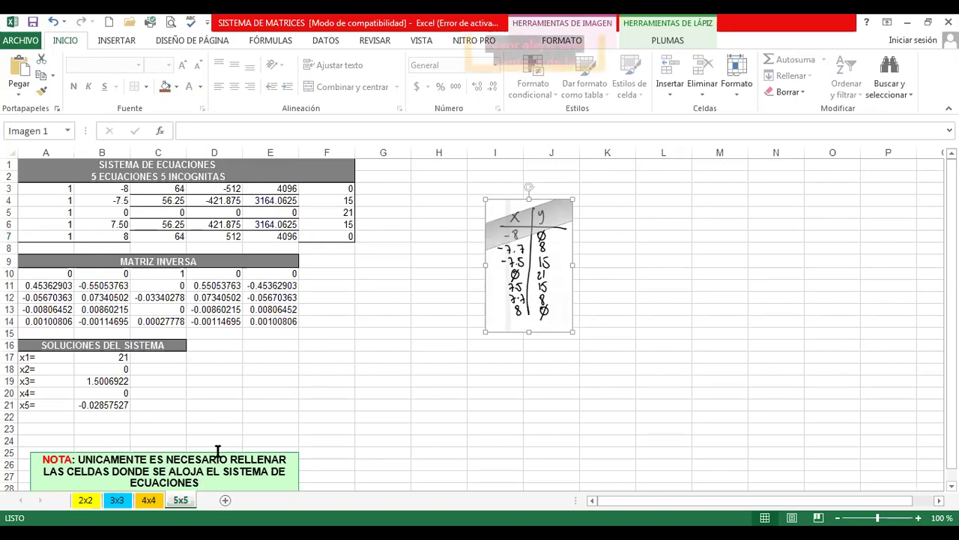
pyautogui.click(152, 499)
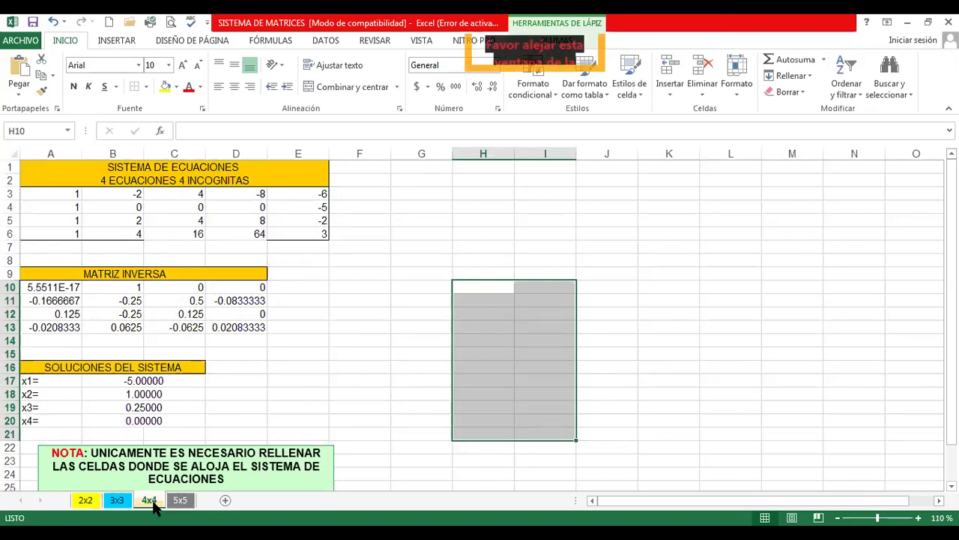
pyautogui.click(118, 500)
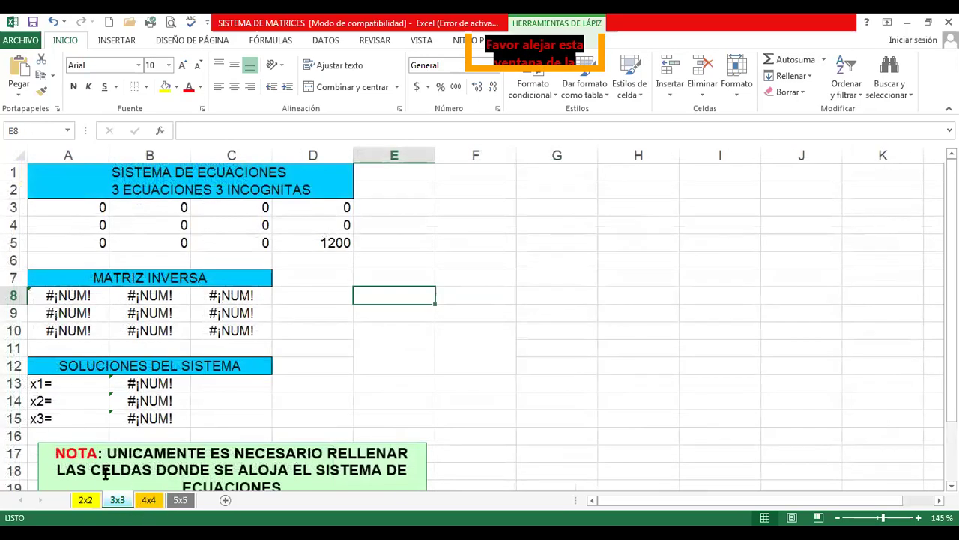
pyautogui.click(86, 501)
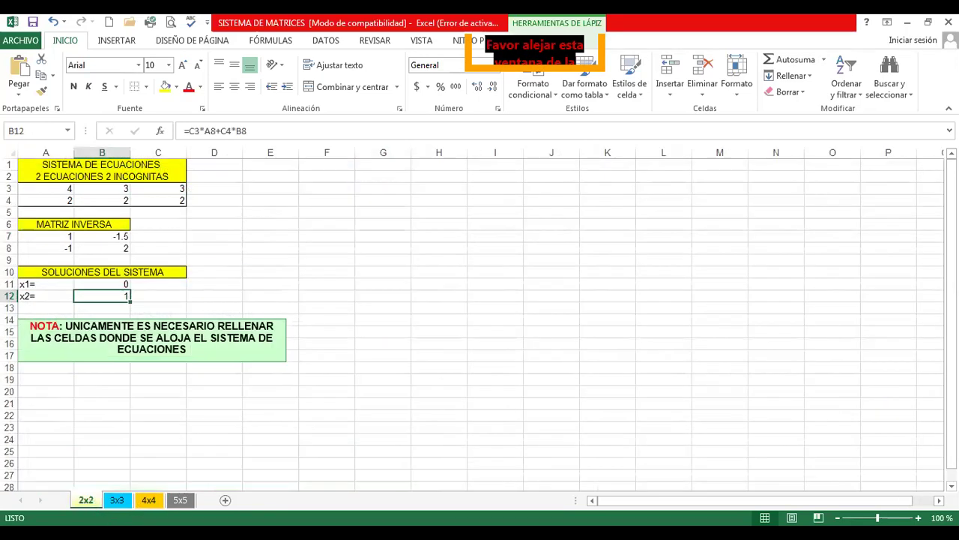
pyautogui.click(118, 501)
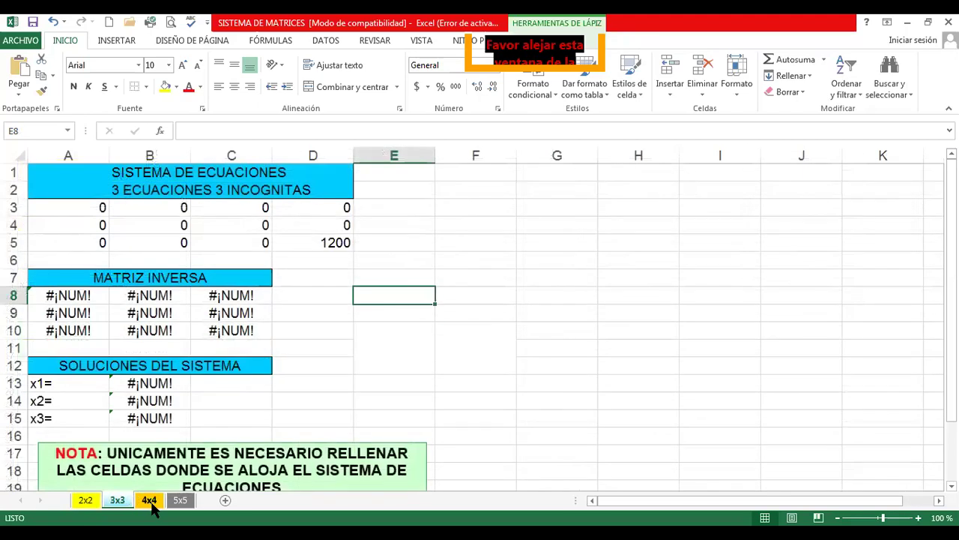
pyautogui.click(149, 500)
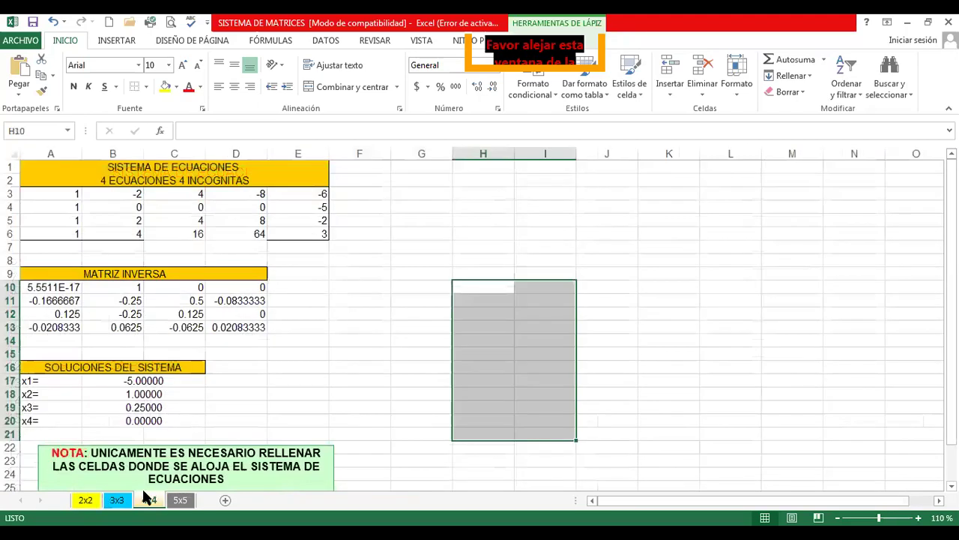
pyautogui.click(416, 328)
pyautogui.click(461, 298)
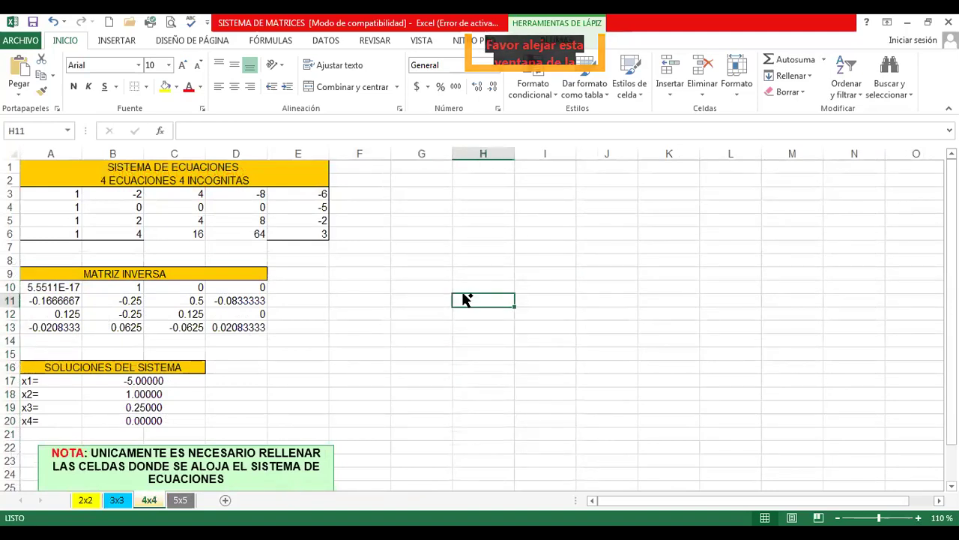
pyautogui.hotkey('ctrl', 'v')
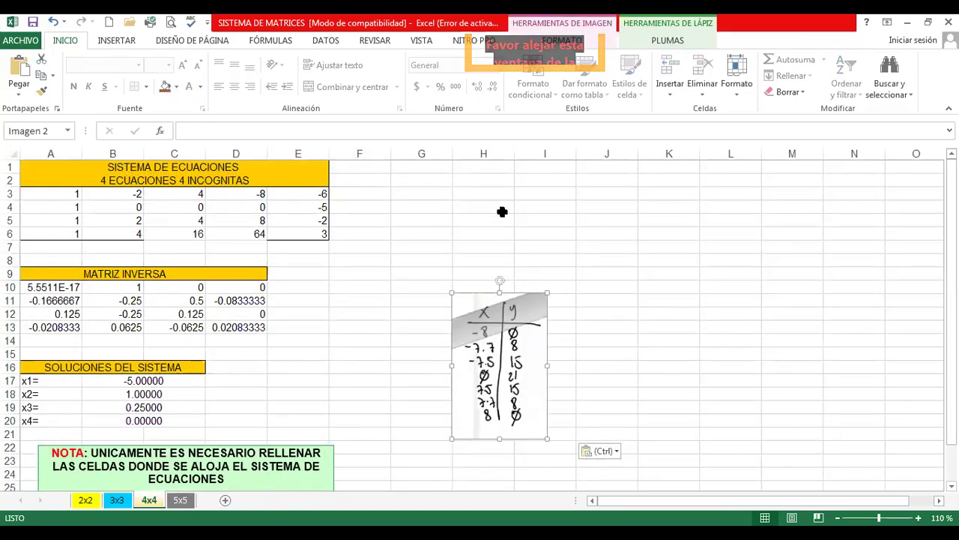
# Set the first equation's x value in cell B3 to -8
pyautogui.click(208, 252)
pyautogui.press('Left')
pyautogui.press('Left')
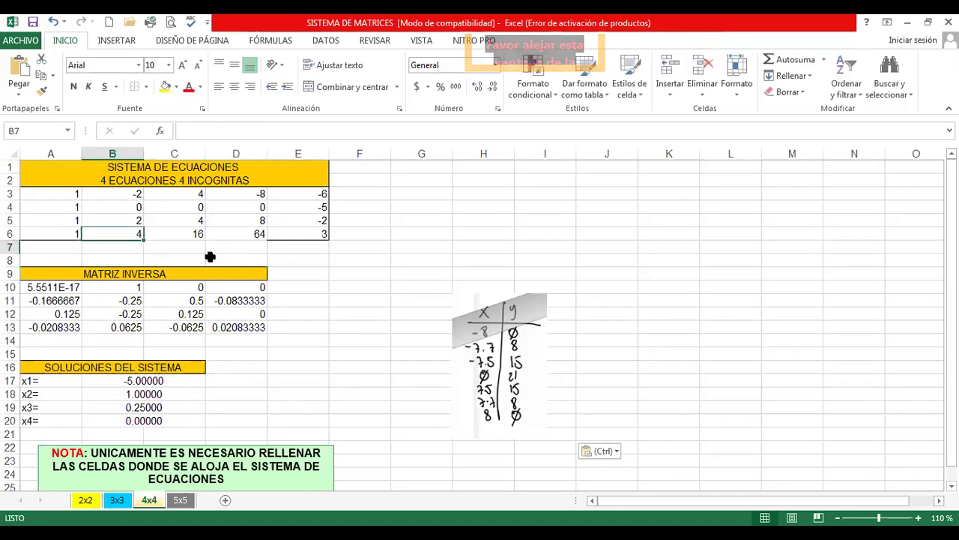
pyautogui.press('Up')
pyautogui.press('Up')
pyautogui.press('Up')
pyautogui.press('Up')
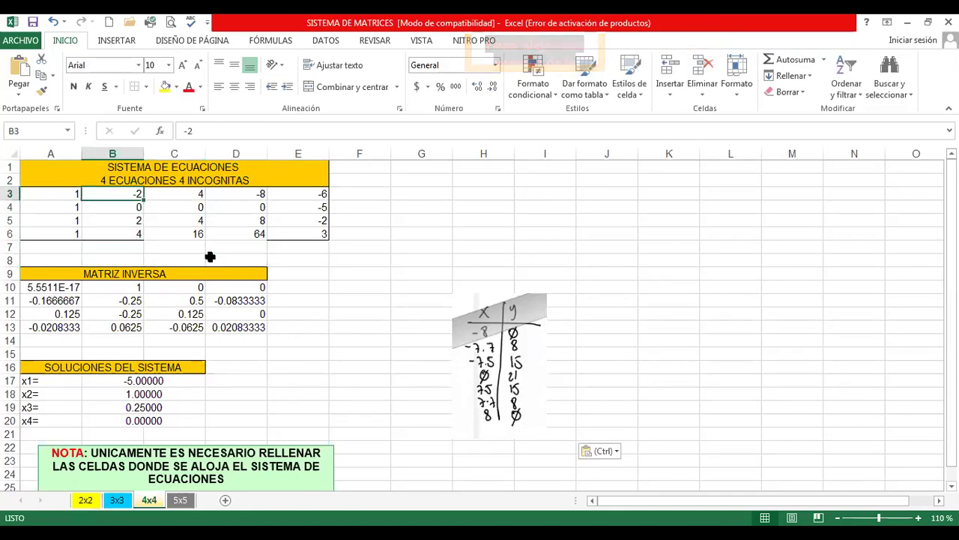
pyautogui.write('-8')
pyautogui.press('Tab')
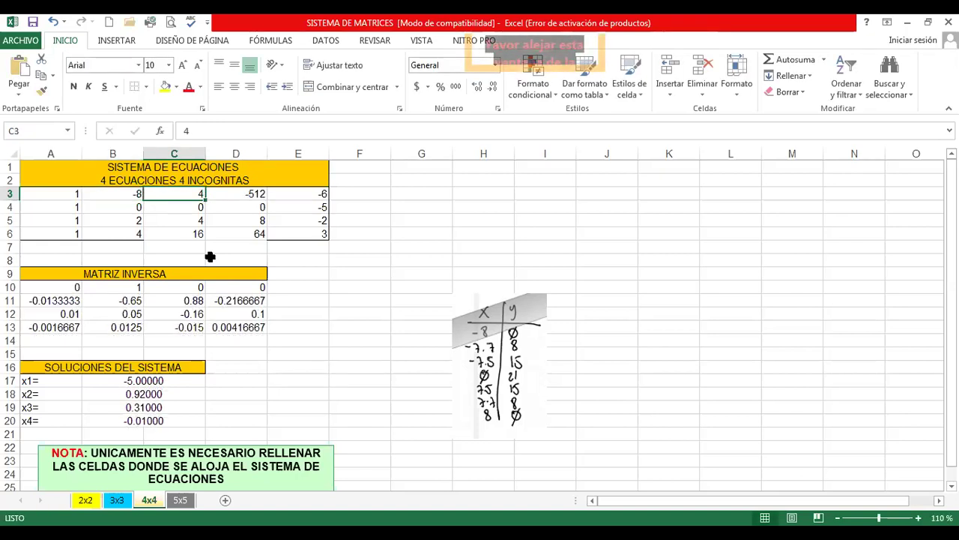
# Enter the squaring formula =B3^2 in cell C3 of the first equation
pyautogui.press('Left')
pyautogui.press('Right')
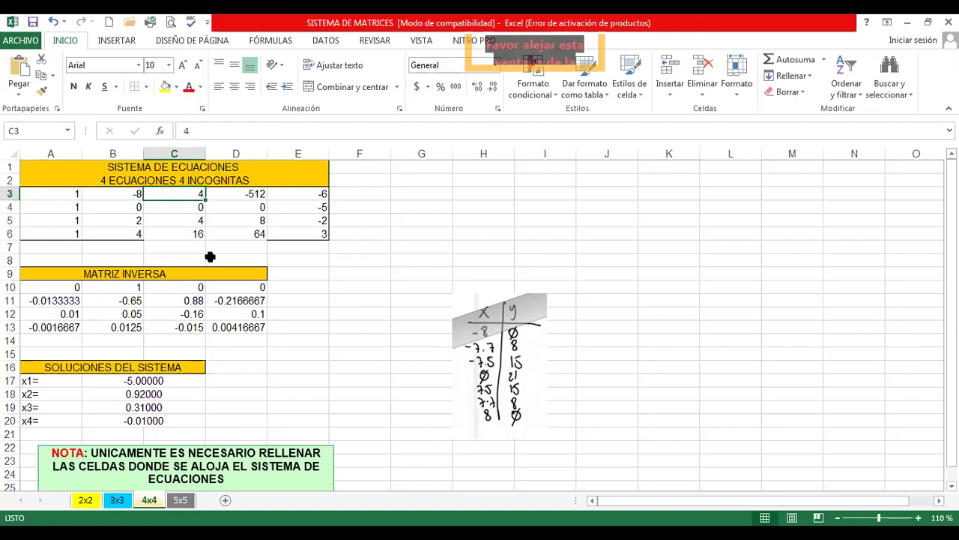
pyautogui.write('^=')
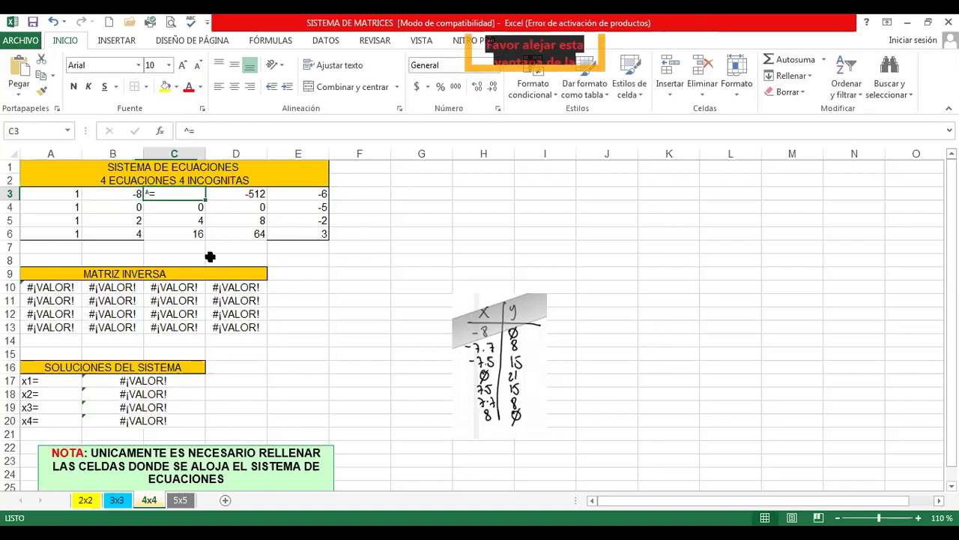
pyautogui.write('=B3^2')
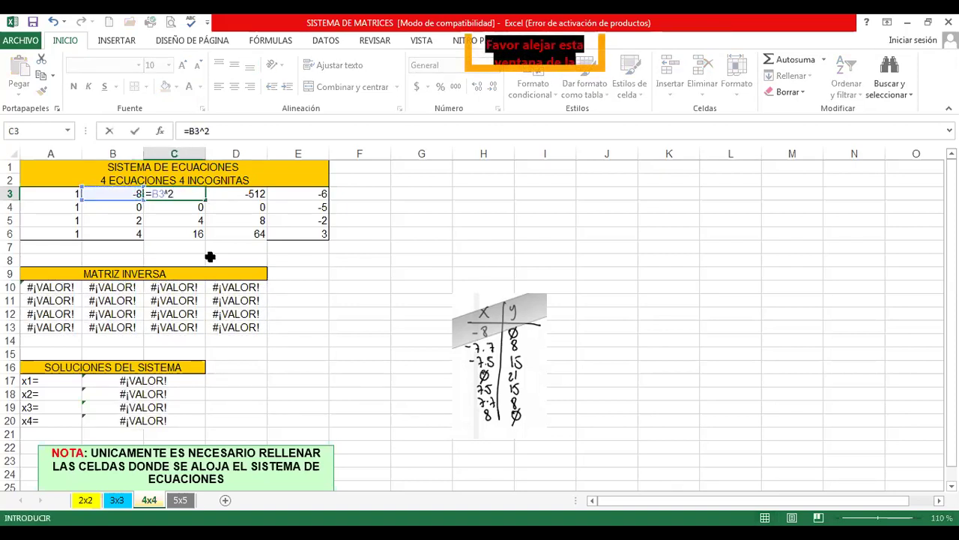
pyautogui.press('Return')
pyautogui.press('Up')
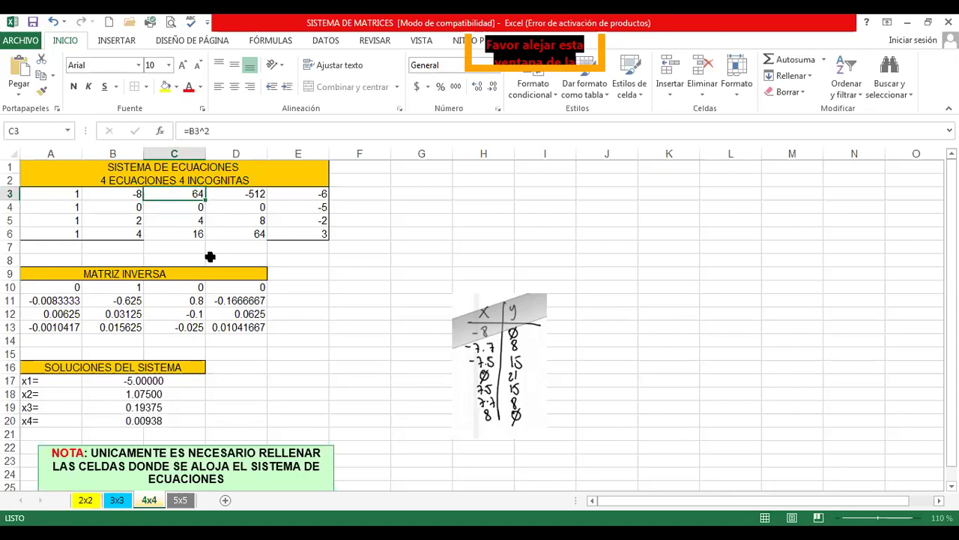
pyautogui.press('Right')
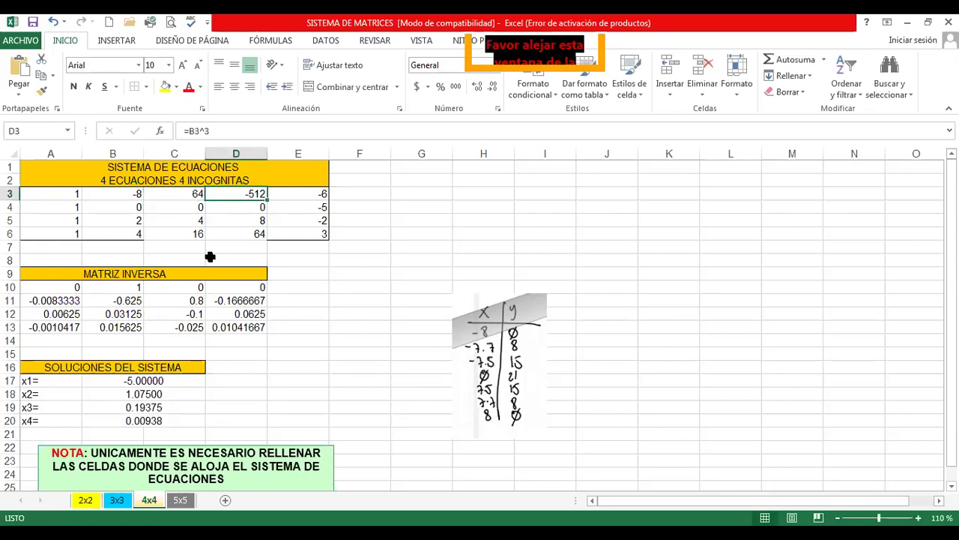
# Fill the square formula in C3 and the cube formula in D3 down to row 6
pyautogui.press('Left')
pyautogui.hotkey('shift', 'Down')
pyautogui.hotkey('shift', 'Down')
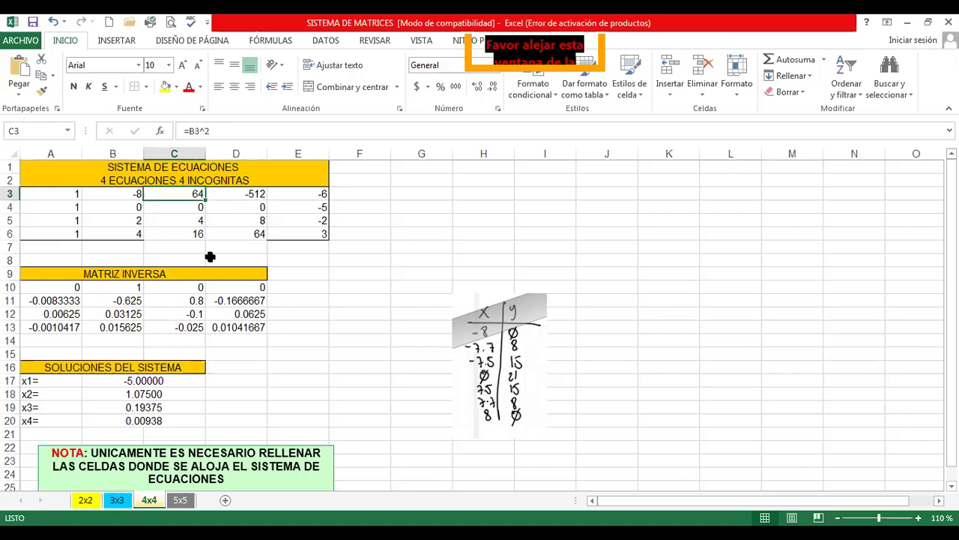
pyautogui.moveTo(211, 256); pyautogui.dragTo(212, 259)
pyautogui.press('Right')
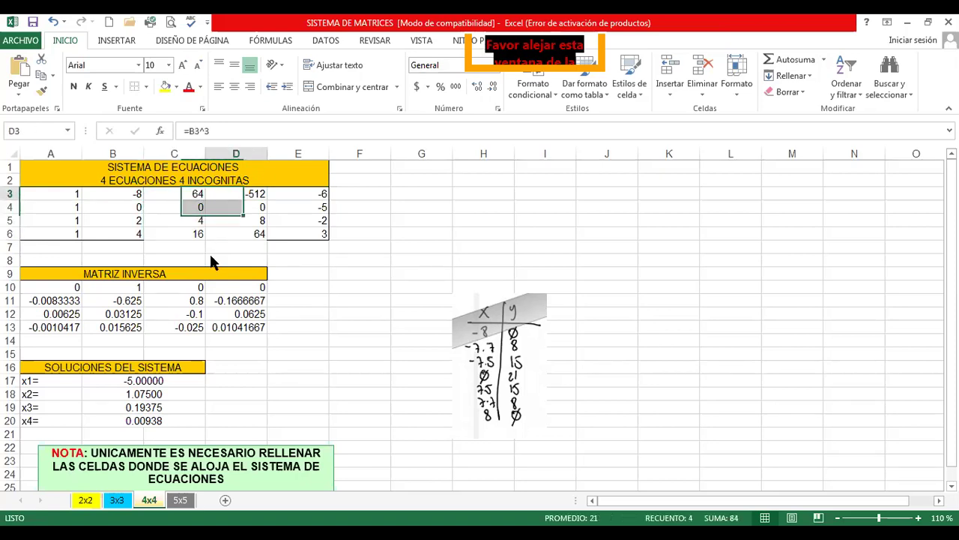
pyautogui.press('Down')
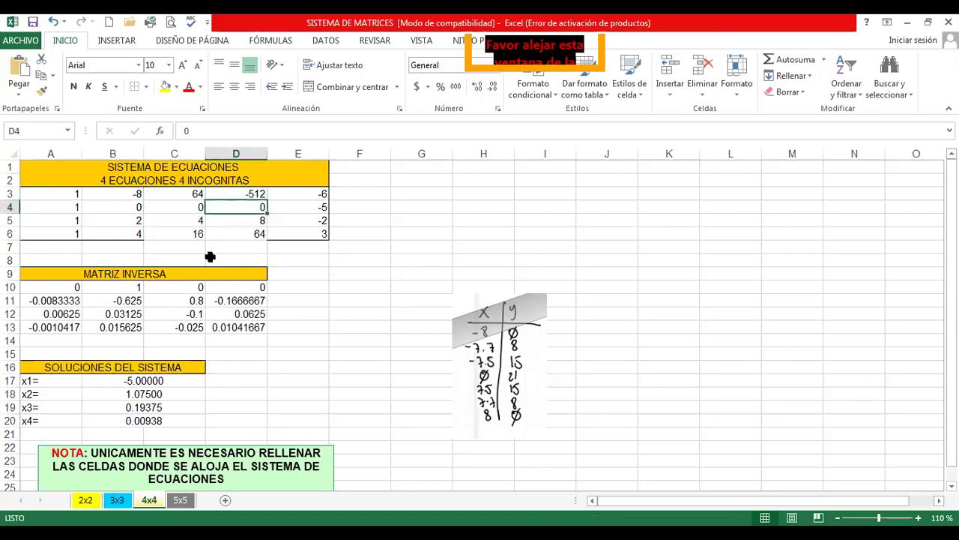
pyautogui.press('Up')
pyautogui.hotkey('shift', 'Down')
pyautogui.hotkey('shift', 'Down')
pyautogui.moveTo(211, 256); pyautogui.dragTo(210, 257)
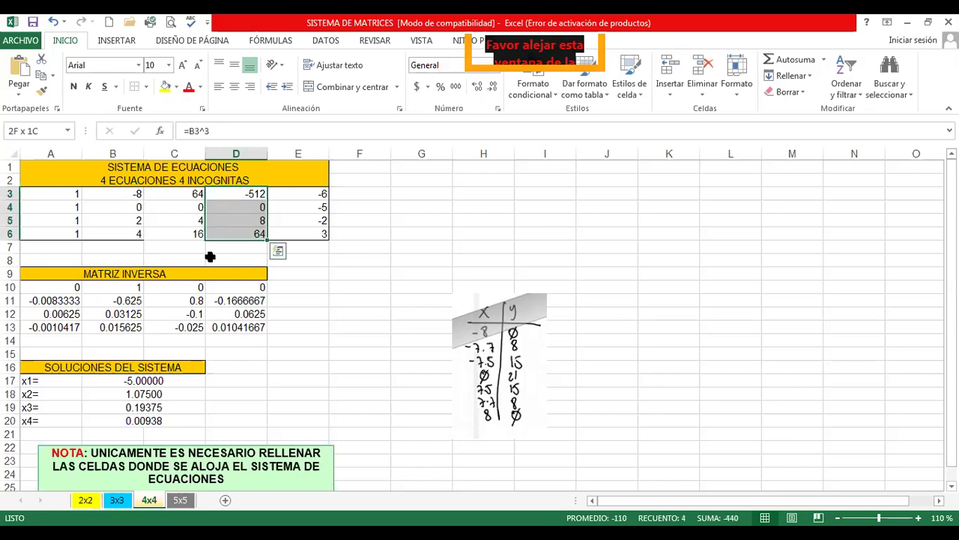
# Keep the second equation's x value and set the x values in B5 to 7.5 and B6 to 8
pyautogui.press('Down')
pyautogui.press('Left')
pyautogui.press('Left')
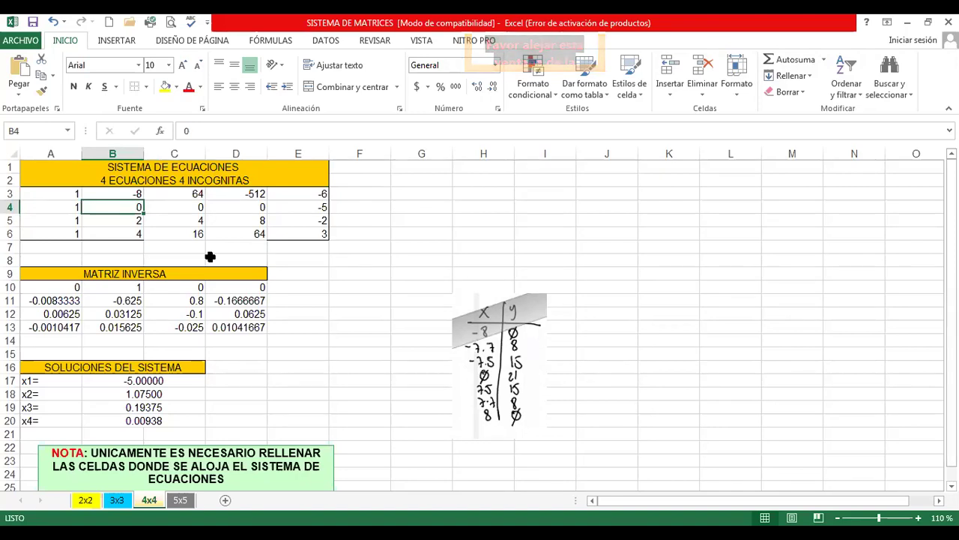
pyautogui.press('Down')
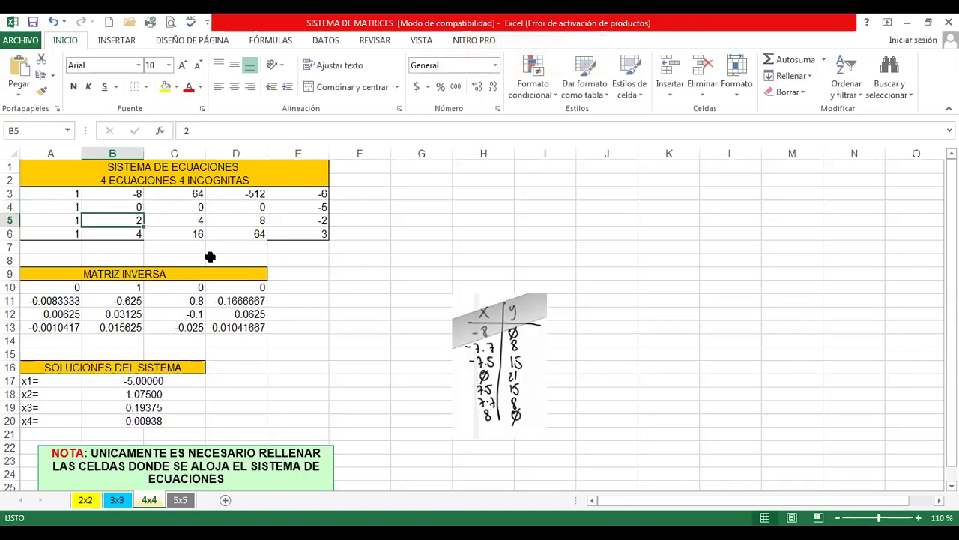
pyautogui.write('7')
pyautogui.write('5')
pyautogui.press('Return')
pyautogui.press('Up')
pyautogui.write('7.5')
pyautogui.press('Return')
pyautogui.write('8')
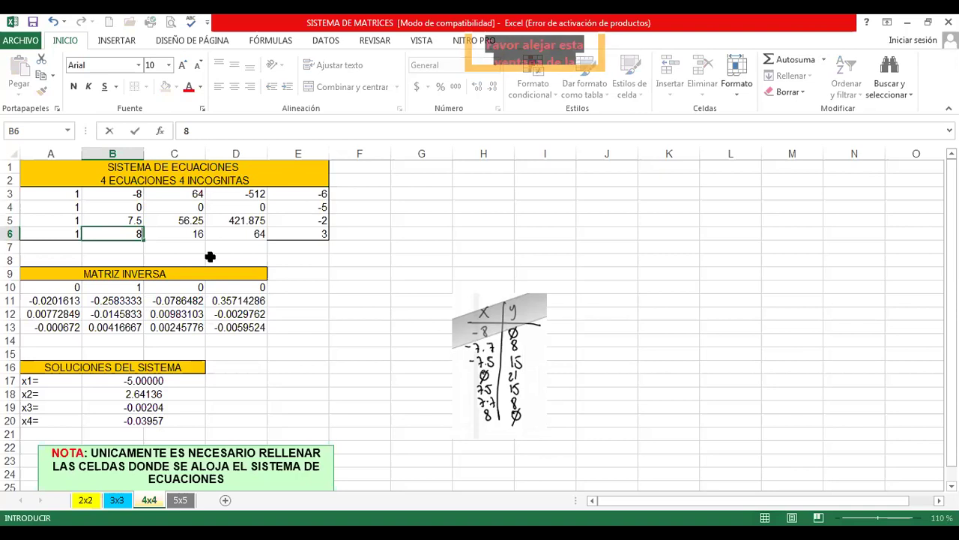
pyautogui.press('Tab')
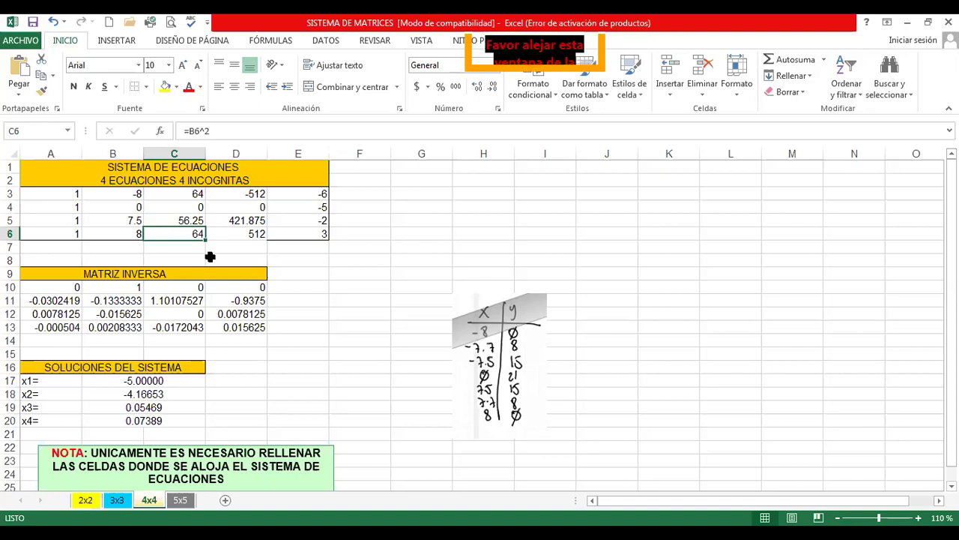
pyautogui.press('Tab')
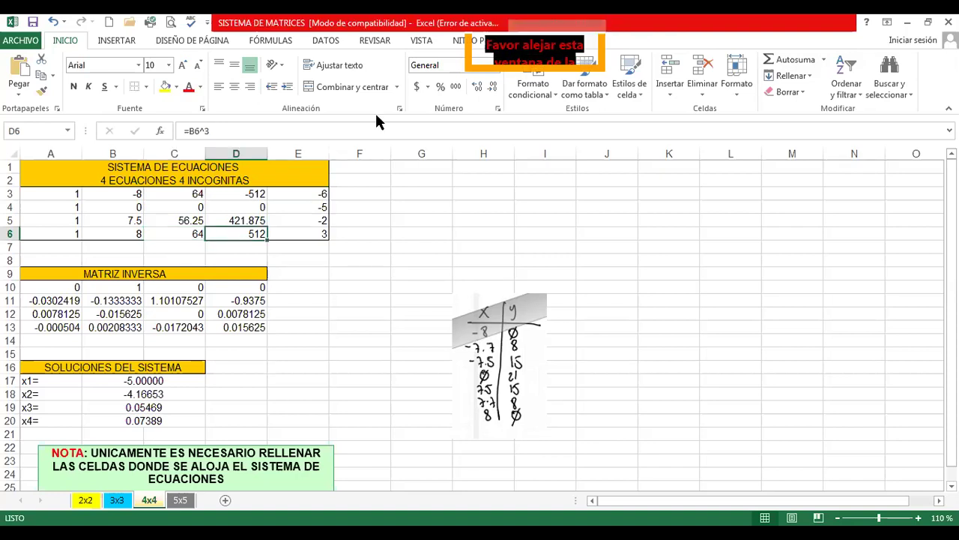
pyautogui.click(441, 315)
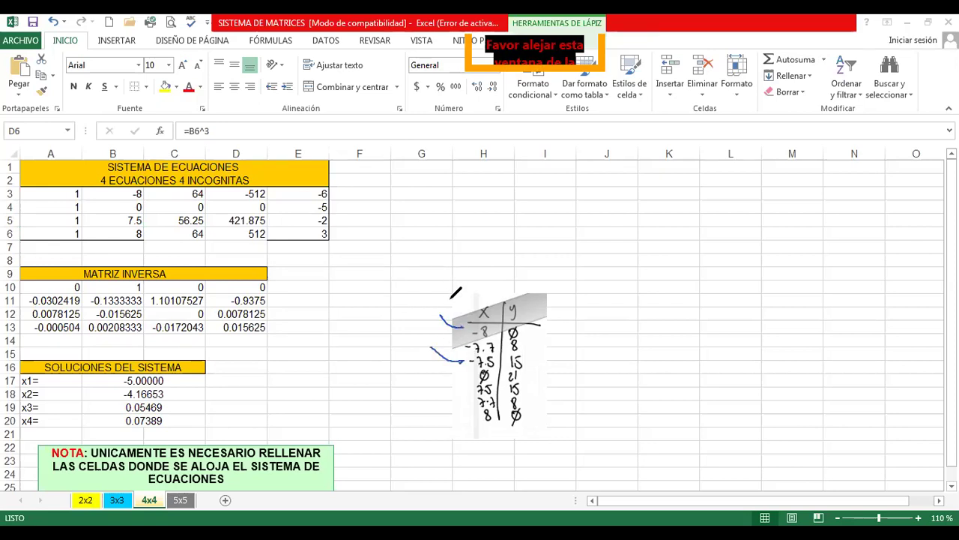
pyautogui.hotkey('ctrl', 'z')
pyautogui.moveTo(437, 365); pyautogui.dragTo(473, 364)
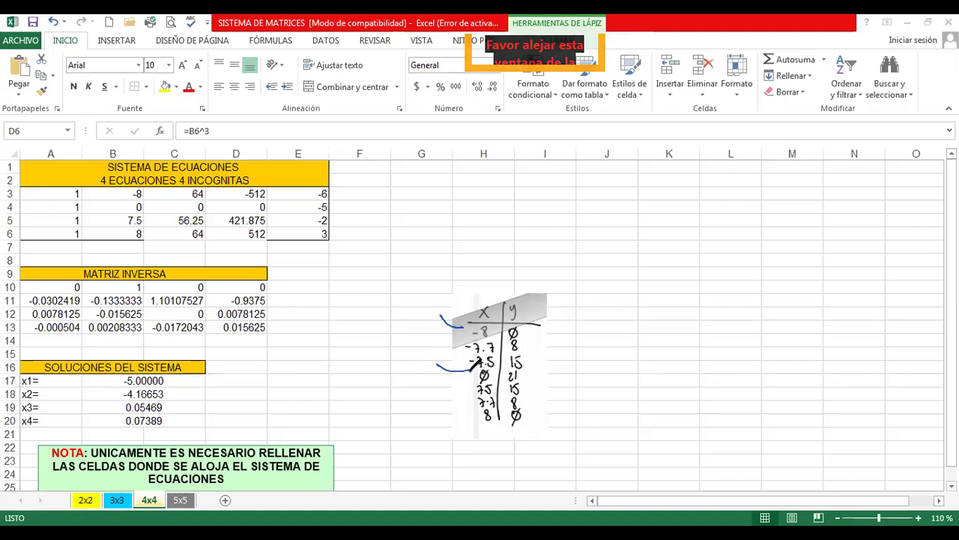
pyautogui.hotkey('ctrl', 'z')
pyautogui.hotkey('ctrl', 'z')
# Circle the points (-8, 0), (0, 21), (7.5, 15) and (8, 0) in blue ink on the handwritten table and leave inking
pyautogui.moveTo(488, 321)
pyautogui.mouseDown()
pyautogui.moveTo(468, 335)
pyautogui.moveTo(528, 331)
pyautogui.moveTo(489, 320)
pyautogui.mouseUp()
pyautogui.moveTo(486, 367)
pyautogui.mouseDown()
pyautogui.moveTo(496, 382)
pyautogui.moveTo(472, 386)
pyautogui.moveTo(521, 392)
pyautogui.mouseUp()
pyautogui.moveTo(487, 419); pyautogui.dragTo(496, 408)
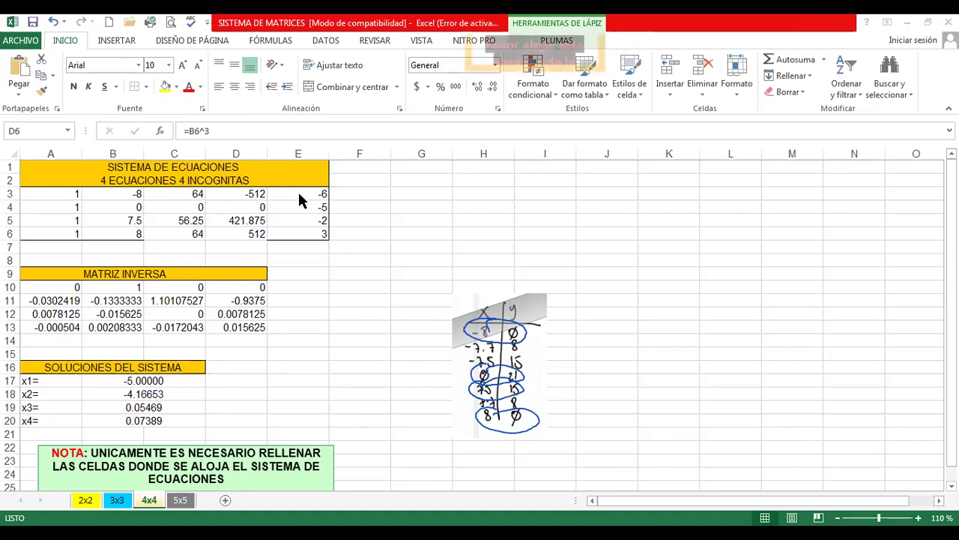
pyautogui.press('F2')
pyautogui.press('Escape')
# Enter the y values 0, 21, 15 and 0 as the constants in cells E3 to E6
pyautogui.press('Right')
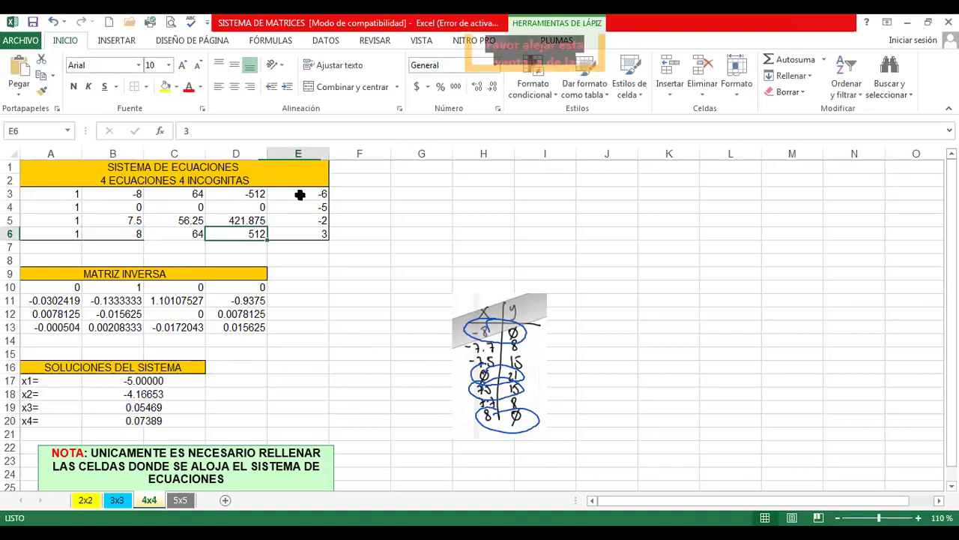
pyautogui.click(299, 195)
pyautogui.write('0')
pyautogui.press('Return')
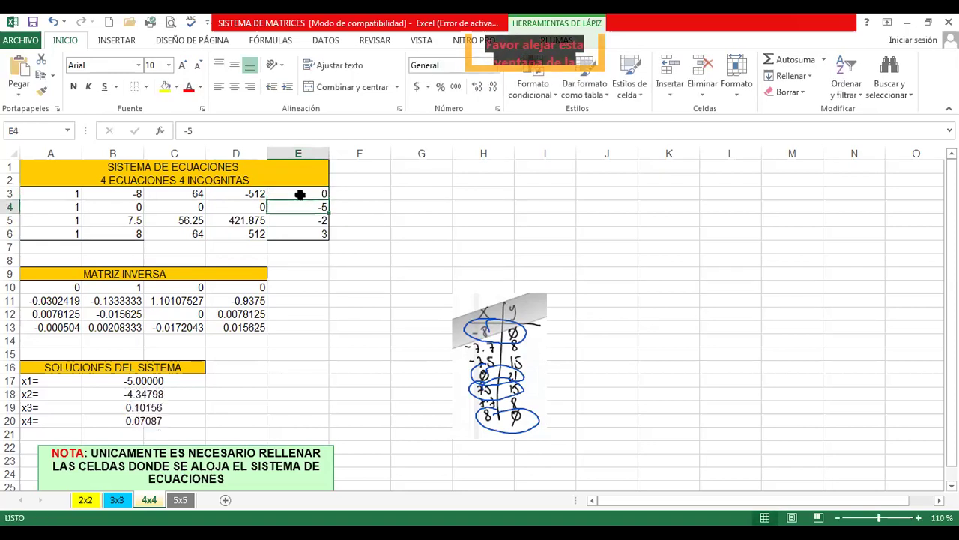
pyautogui.write('21')
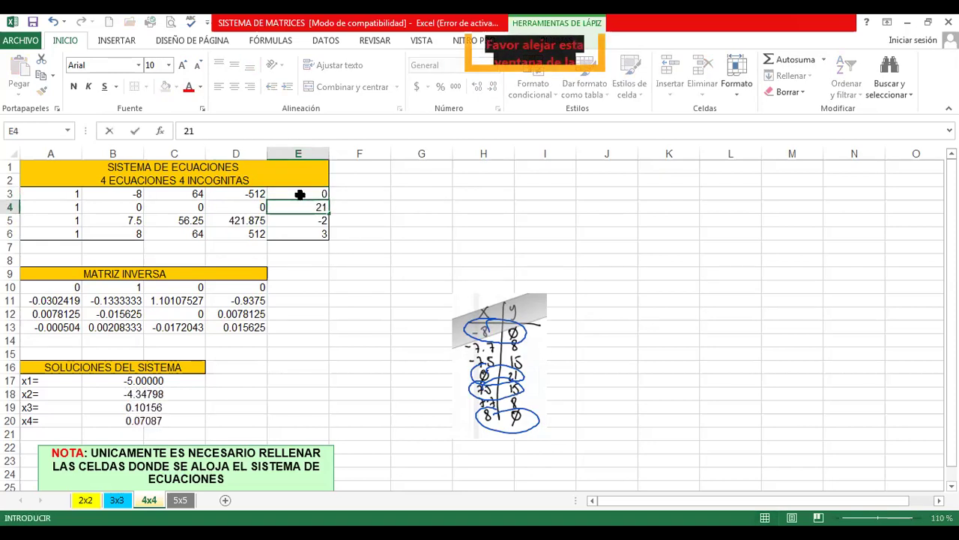
pyautogui.press('Return')
pyautogui.write('15')
pyautogui.press('Return')
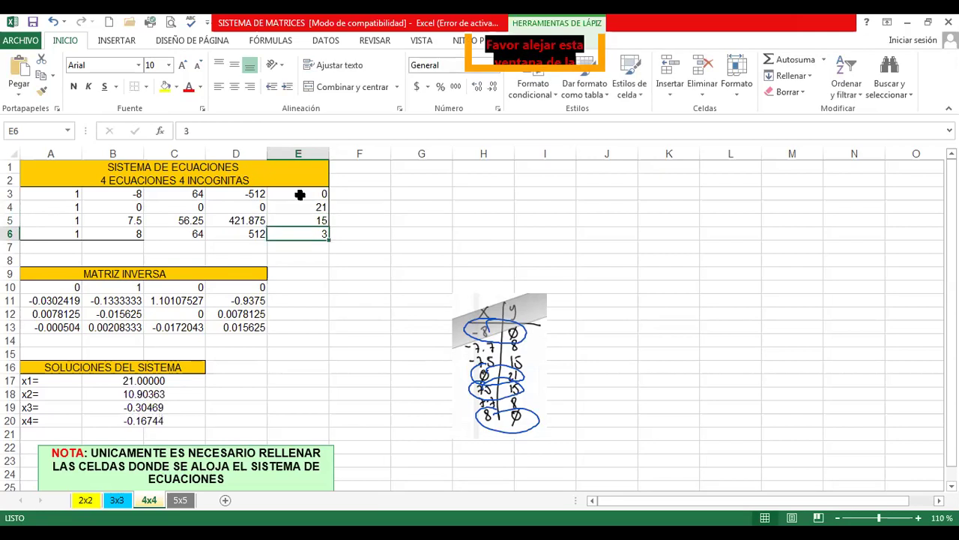
pyautogui.write('0')
pyautogui.press('Return')
# Examine the inverse matrix and the solutions x1 to x4 of the 4x4 system
pyautogui.press('Left')
pyautogui.press('Down')
pyautogui.press('Down')
pyautogui.press('Down')
pyautogui.press('Down')
pyautogui.press('Down')
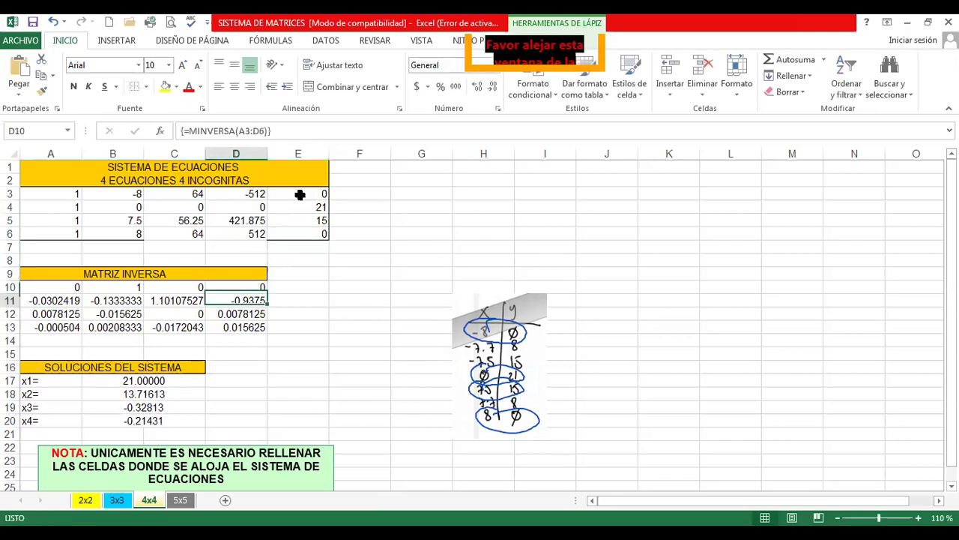
pyautogui.press('Down')
pyautogui.press('Down')
pyautogui.press('Down')
pyautogui.press('Down')
pyautogui.press('Down')
pyautogui.press('Down')
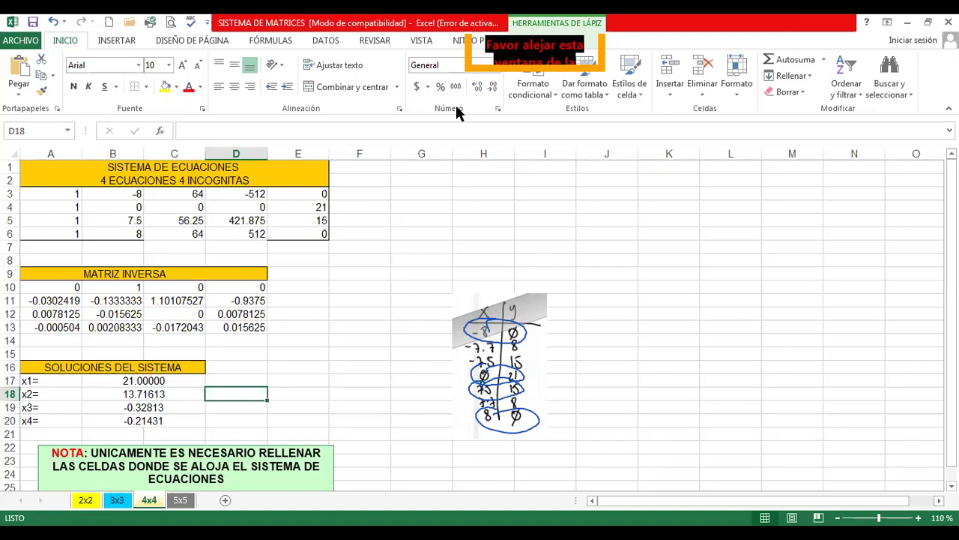
# Handwrite the cubic equation y = 21 + 13.716x − 0.328x² − 0.214x³ in blue ink beside the 4x4 system
pyautogui.moveTo(394, 227); pyautogui.dragTo(394, 264)
pyautogui.moveTo(426, 236)
pyautogui.mouseDown()
pyautogui.moveTo(414, 260)
pyautogui.moveTo(425, 258)
pyautogui.moveTo(426, 237)
pyautogui.moveTo(460, 243)
pyautogui.moveTo(494, 228)
pyautogui.mouseUp()
pyautogui.hotkey('ctrl', 'z')
pyautogui.hotkey('ctrl', 'z')
pyautogui.click(478, 223)
pyautogui.moveTo(487, 217)
pyautogui.mouseDown()
pyautogui.moveTo(486, 241)
pyautogui.moveTo(562, 216)
pyautogui.moveTo(551, 203)
pyautogui.moveTo(537, 207)
pyautogui.moveTo(553, 194)
pyautogui.moveTo(545, 217)
pyautogui.moveTo(598, 214)
pyautogui.mouseUp()
pyautogui.hotkey('ctrl', 'z')
pyautogui.moveTo(600, 197)
pyautogui.mouseDown()
pyautogui.moveTo(587, 216)
pyautogui.moveTo(641, 191)
pyautogui.moveTo(688, 207)
pyautogui.moveTo(697, 189)
pyautogui.moveTo(771, 203)
pyautogui.mouseUp()
pyautogui.hotkey('ctrl', 'z')
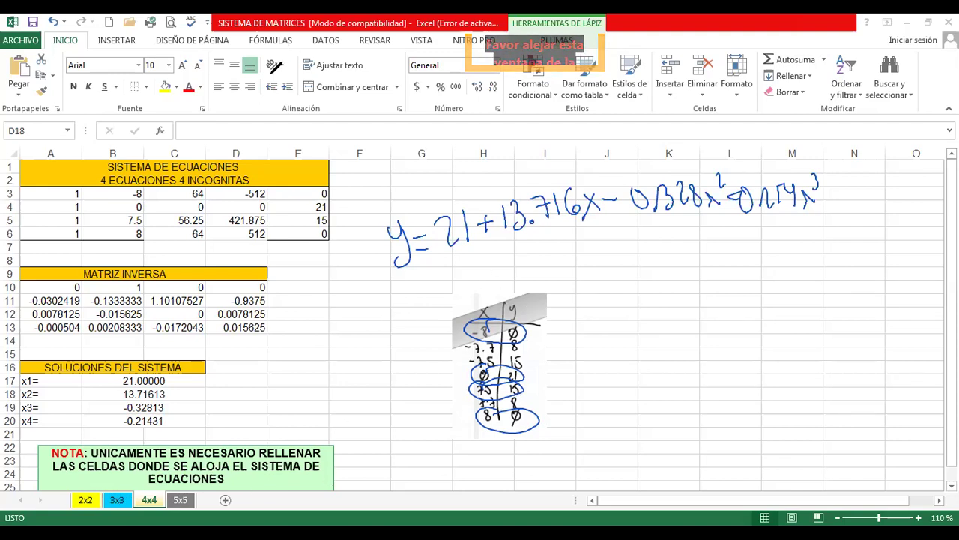
# Move the picture of the x-y points table from the 4x4 sheet to the 3x3 sheet, beside its system
pyautogui.click(504, 299)
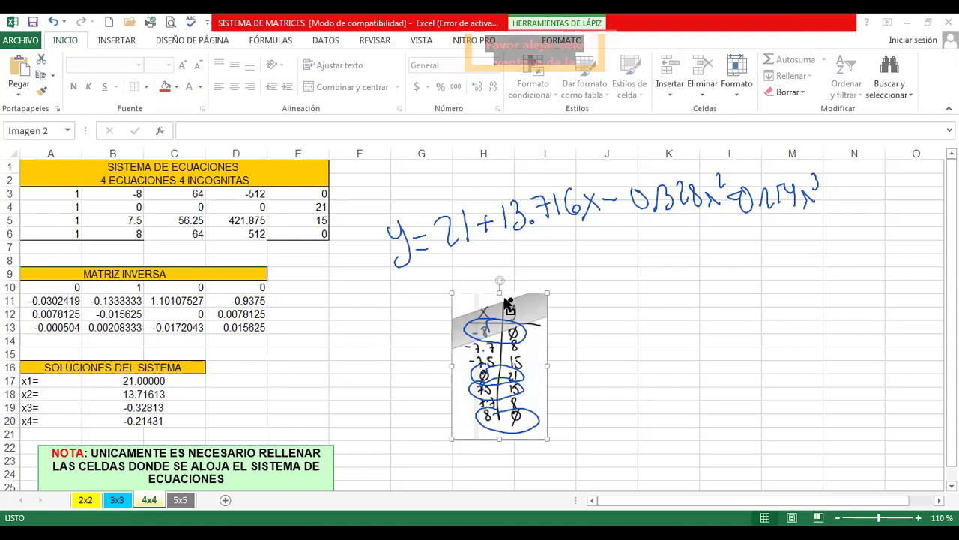
pyautogui.press('Delete')
pyautogui.click(118, 500)
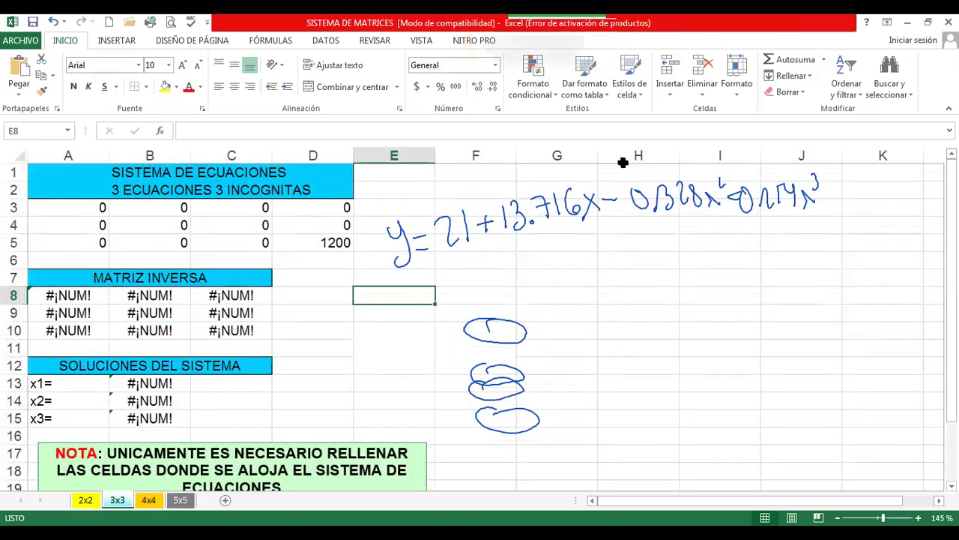
pyautogui.press('Escape')
pyautogui.hotkey('ctrl', 'v')
pyautogui.moveTo(439, 359); pyautogui.dragTo(598, 254)
# Enter 1 as the first coefficient of all three equations in cells A3 to A5
pyautogui.click(158, 211)
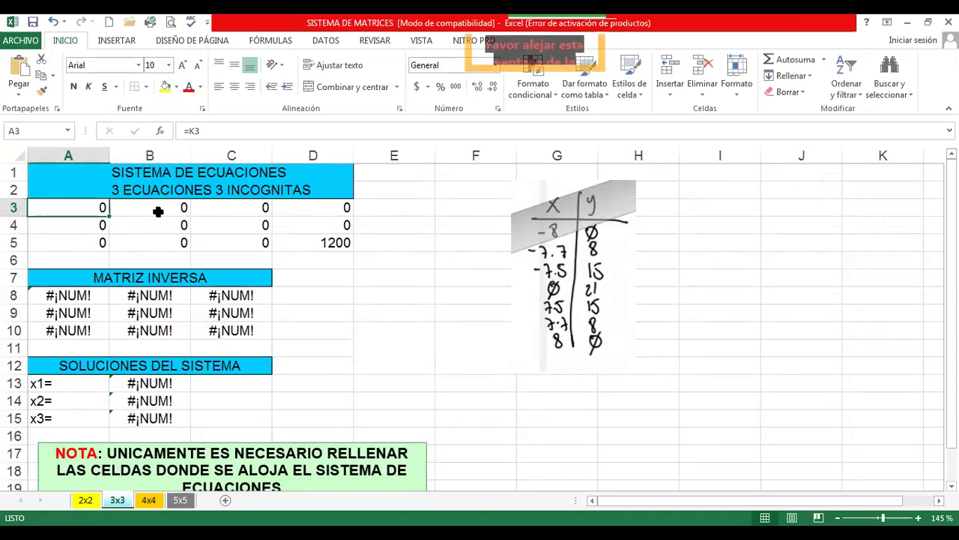
pyautogui.write('1')
pyautogui.press('Return')
pyautogui.write('1')
pyautogui.press('Return')
pyautogui.write('1')
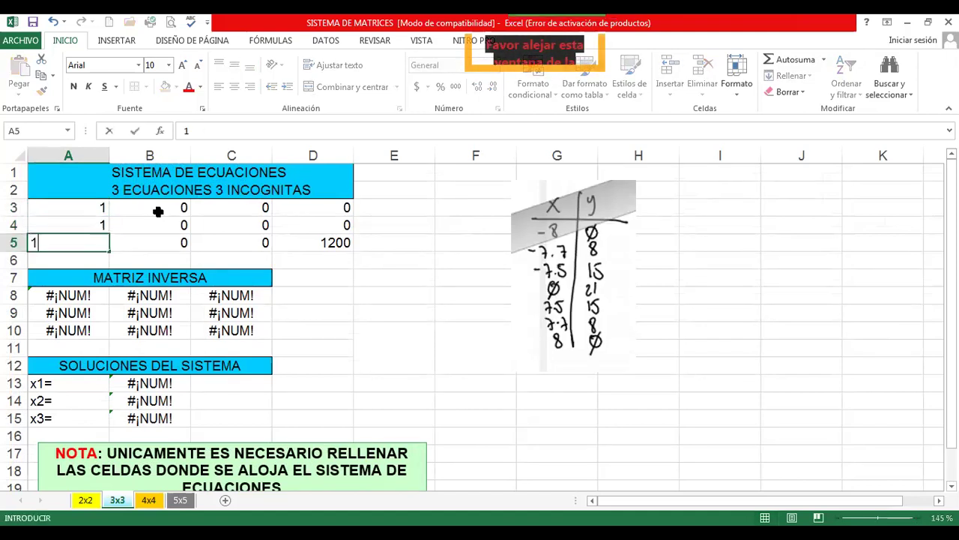
# Enter the x values -8, 0 and 8 in cells B3 to B5
pyautogui.click(158, 211)
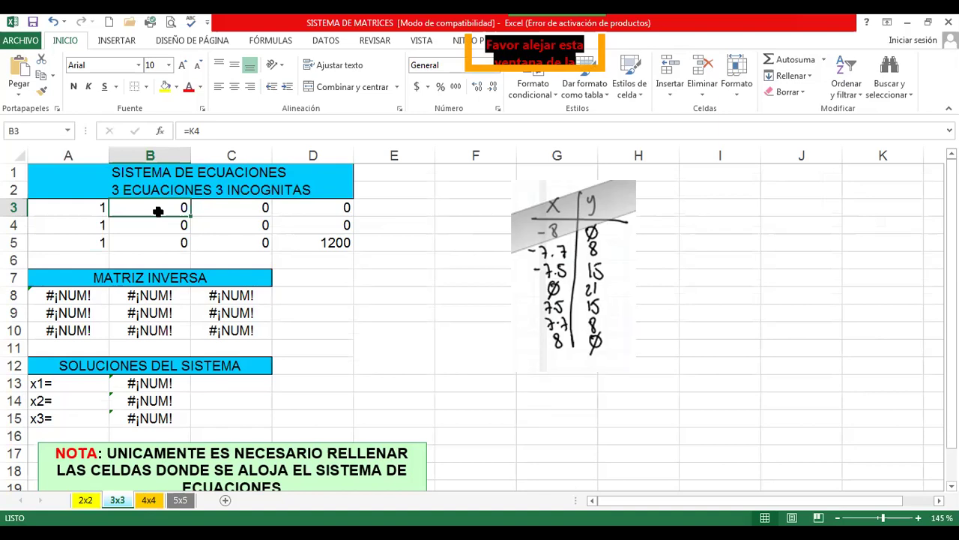
pyautogui.write('-8')
pyautogui.press('Return')
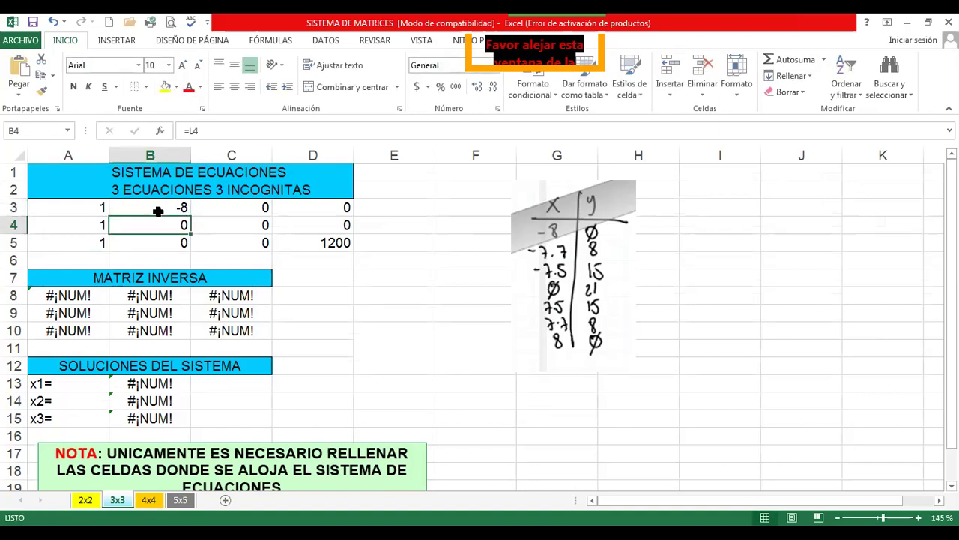
pyautogui.write('0')
pyautogui.press('Return')
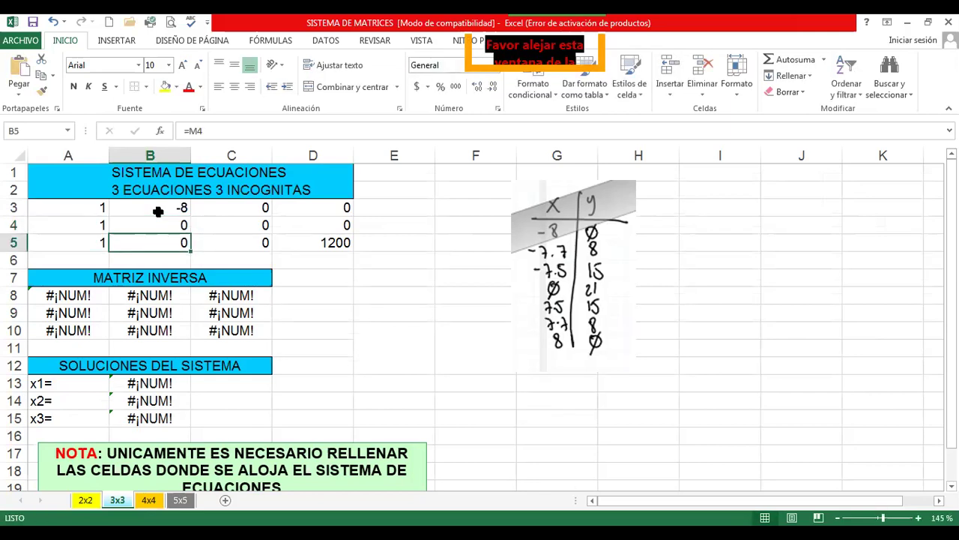
pyautogui.write('8')
pyautogui.press('Tab')
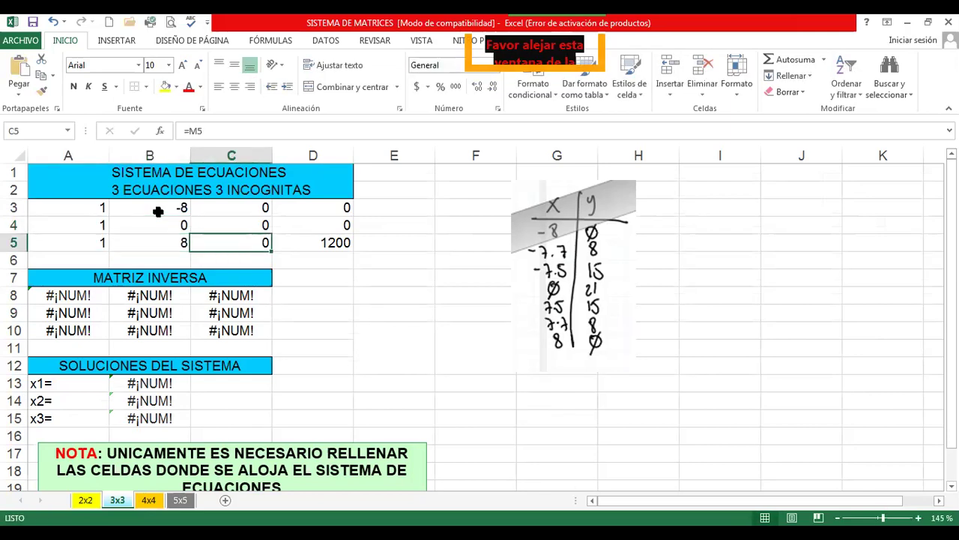
pyautogui.press('Up')
pyautogui.press('Up')
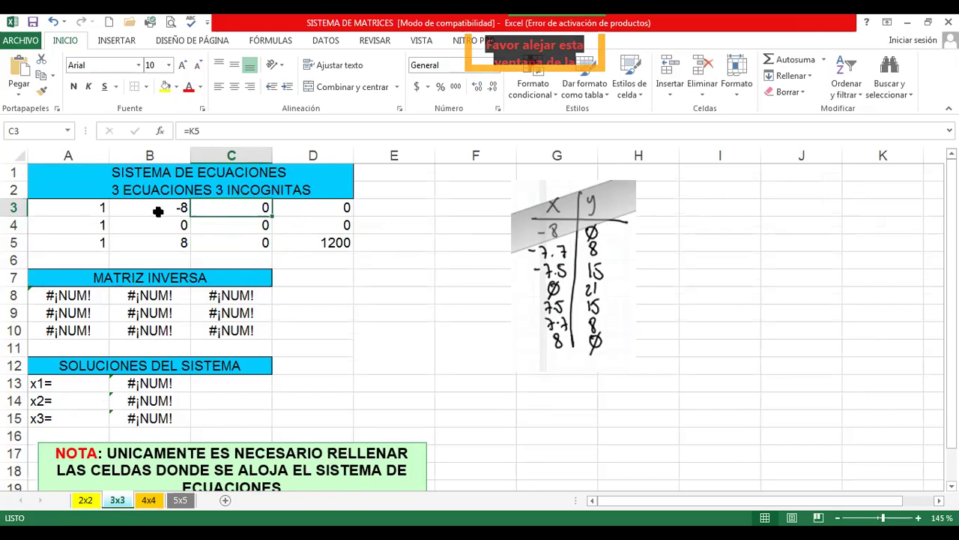
pyautogui.write('^2')
pyautogui.press('BackSpace')
pyautogui.press('BackSpace')
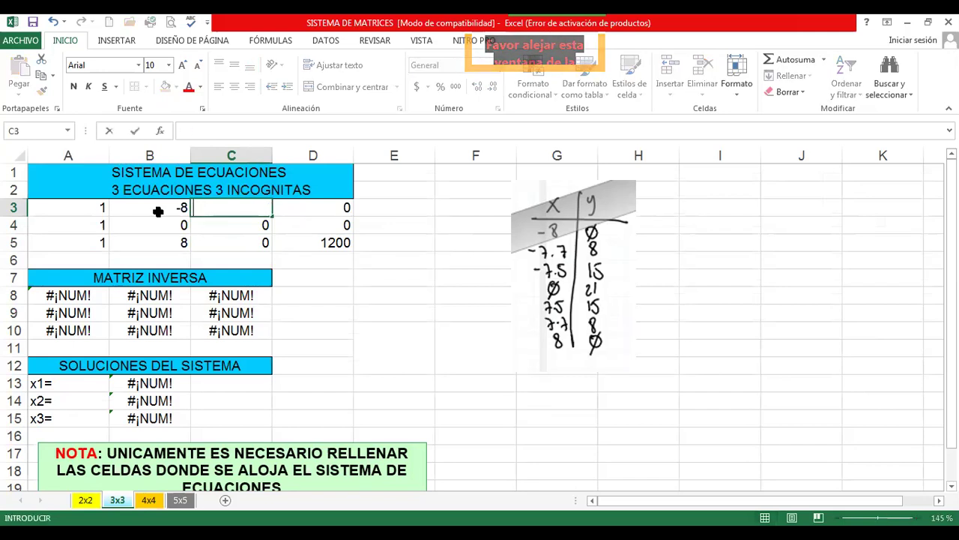
pyautogui.hotkey('ctrl', 'Return')
# Enter the formula =B3^2 in C3 and fill it down to C5
pyautogui.write('=')
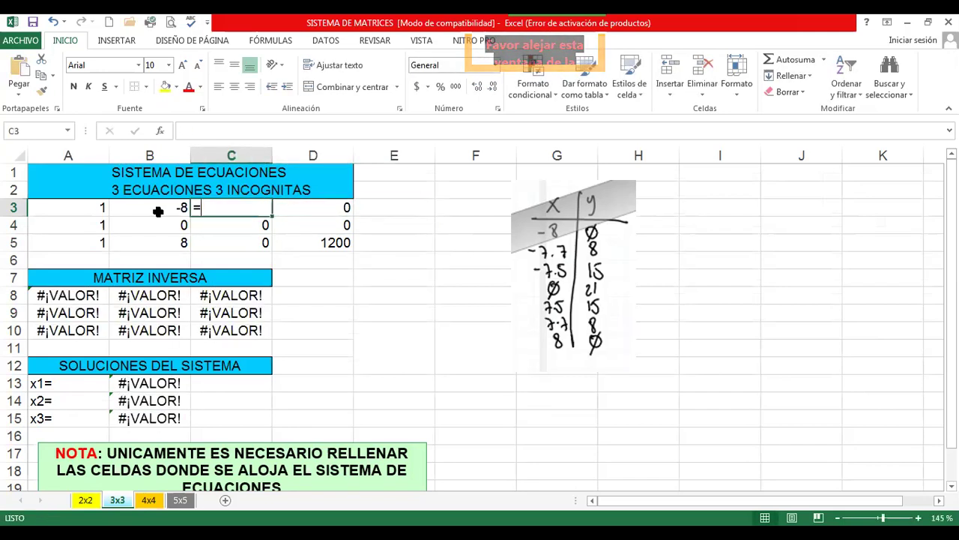
pyautogui.click(158, 210)
pyautogui.write('^2')
pyautogui.hotkey('ctrl', 'Return')
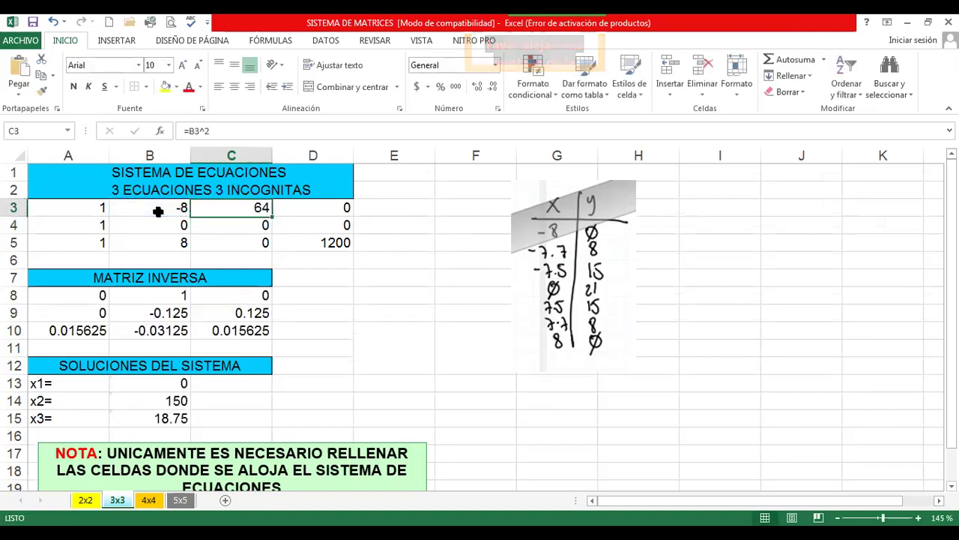
pyautogui.hotkey('shift', 'Down')
pyautogui.hotkey('shift', 'Down')
pyautogui.hotkey('ctrl', 'd')
# Enter the y values 0, 21 and 0 as the constants in cells D3 to D5
pyautogui.press('Right')
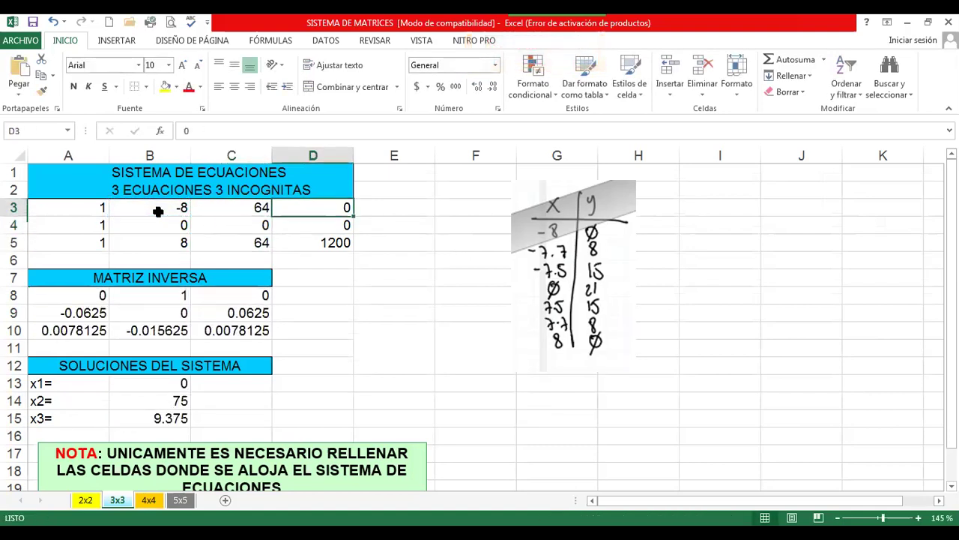
pyautogui.write('0')
pyautogui.press('Return')
pyautogui.write('21')
pyautogui.press('Return')
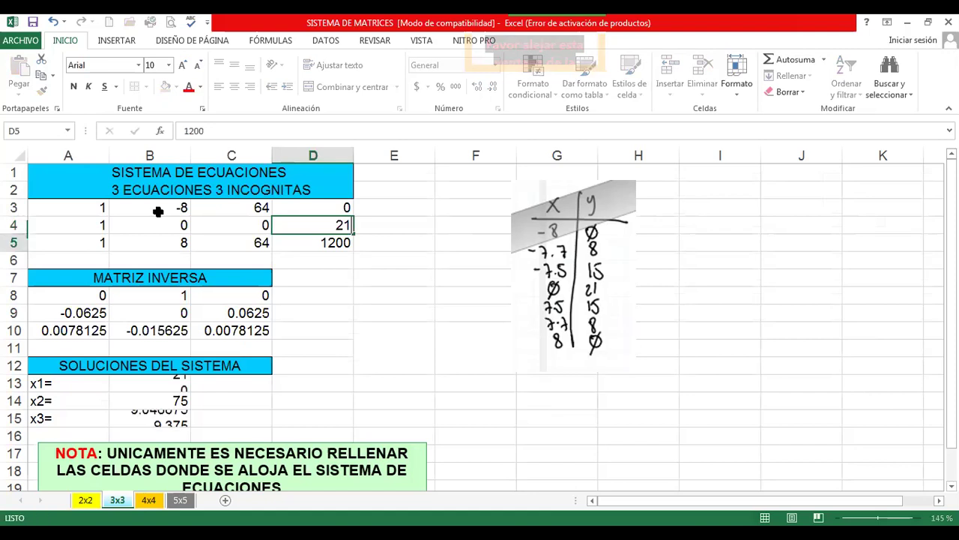
pyautogui.write('0')
pyautogui.press('Return')
pyautogui.press('Return')
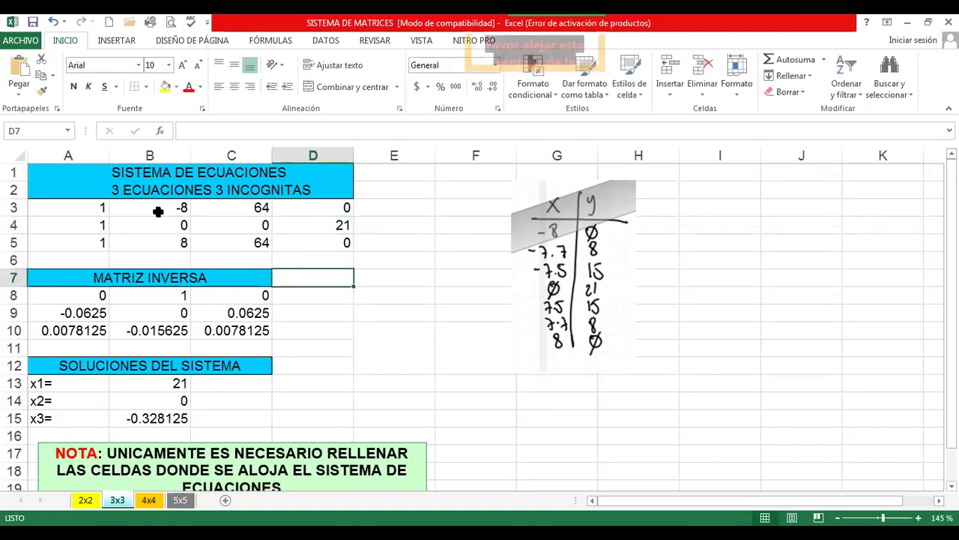
# Examine the solutions x1 to x3 of the 3x3 system
pyautogui.press('Left')
pyautogui.press('Left')
pyautogui.press('Down')
pyautogui.press('Down')
pyautogui.press('Down')
pyautogui.press('Down')
pyautogui.press('Down')
pyautogui.press('Down')
pyautogui.press('Down')
pyautogui.press('Up')
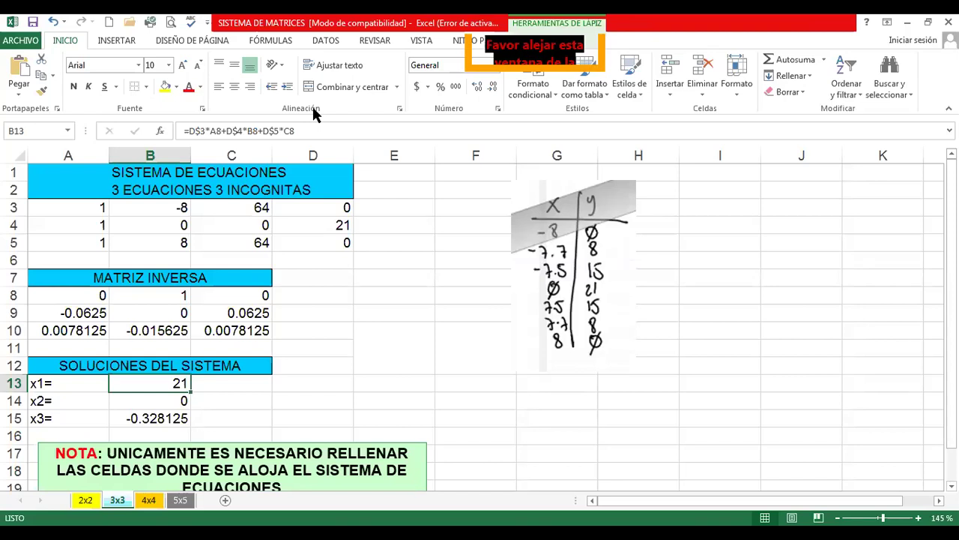
# Handwrite the equation y = 21 + 0x − 0.3281x² in blue ink below the points table and underline it twice
pyautogui.moveTo(432, 397)
pyautogui.mouseDown()
pyautogui.moveTo(449, 449)
pyautogui.moveTo(474, 422)
pyautogui.moveTo(513, 425)
pyautogui.moveTo(546, 401)
pyautogui.moveTo(532, 421)
pyautogui.mouseUp()
pyautogui.moveTo(568, 383)
pyautogui.mouseDown()
pyautogui.moveTo(558, 429)
pyautogui.moveTo(594, 417)
pyautogui.mouseUp()
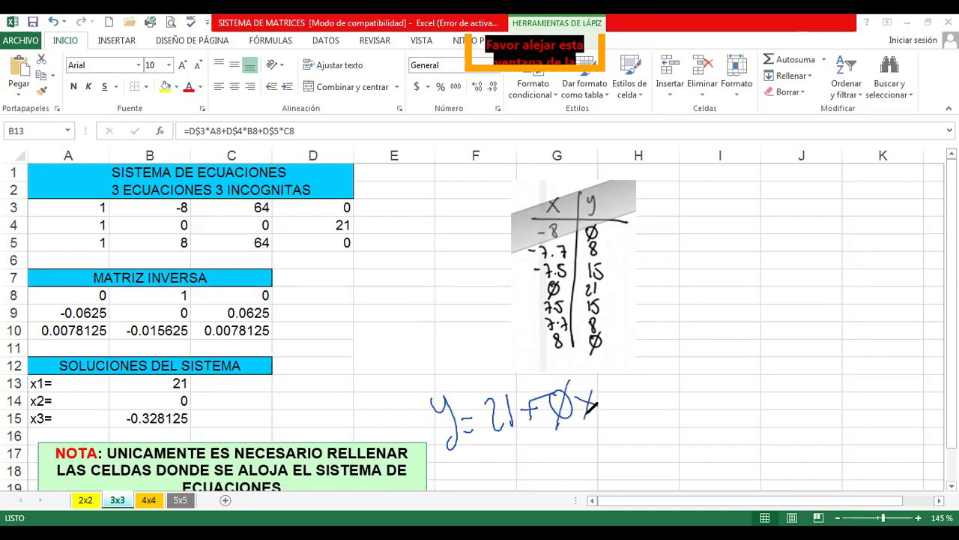
pyautogui.hotkey('ctrl', 'z')
pyautogui.hotkey('ctrl', 'z')
pyautogui.moveTo(565, 389); pyautogui.dragTo(563, 391)
pyautogui.moveTo(547, 429)
pyautogui.mouseDown()
pyautogui.moveTo(577, 380)
pyautogui.moveTo(594, 411)
pyautogui.moveTo(579, 412)
pyautogui.moveTo(648, 382)
pyautogui.moveTo(677, 391)
pyautogui.mouseUp()
pyautogui.click(660, 399)
pyautogui.moveTo(693, 358)
pyautogui.mouseDown()
pyautogui.moveTo(715, 389)
pyautogui.moveTo(715, 360)
pyautogui.moveTo(738, 379)
pyautogui.mouseUp()
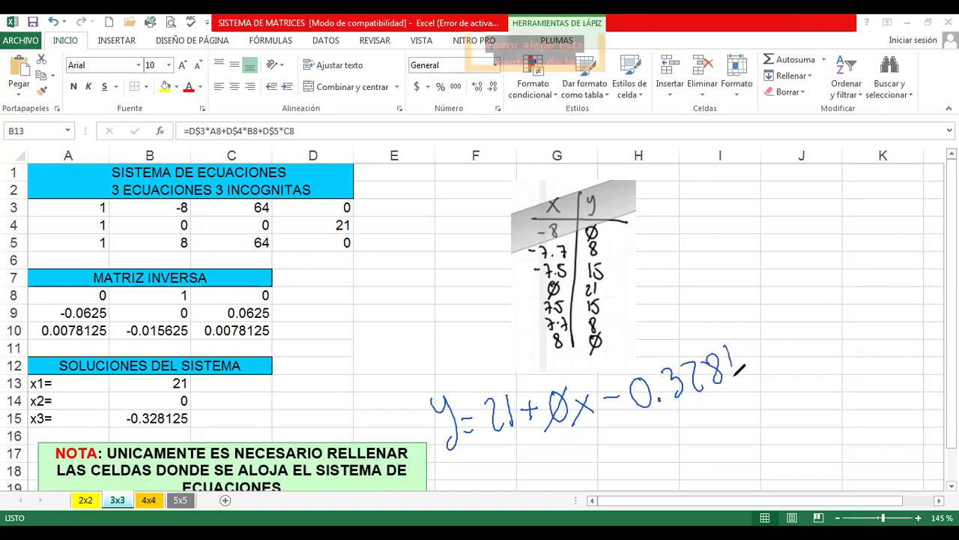
pyautogui.moveTo(749, 346); pyautogui.dragTo(762, 366)
pyautogui.moveTo(763, 343); pyautogui.dragTo(749, 368)
pyautogui.moveTo(749, 314); pyautogui.dragTo(767, 322)
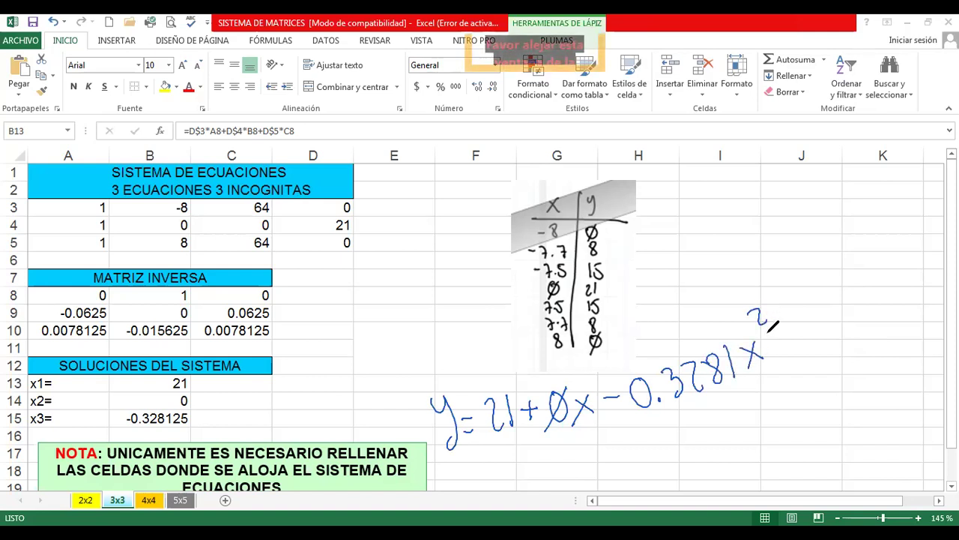
pyautogui.moveTo(488, 472); pyautogui.dragTo(760, 384)
pyautogui.moveTo(545, 466); pyautogui.dragTo(727, 408)
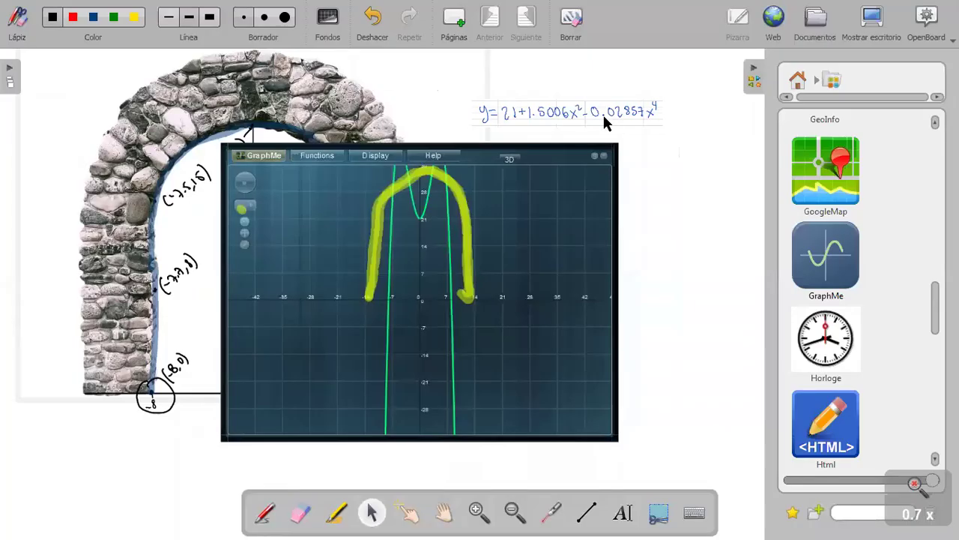
# Switch to OpenBoard, clear away the old fourth-degree equation snippet and move the GraphMe window slightly lower
pyautogui.click(603, 112)
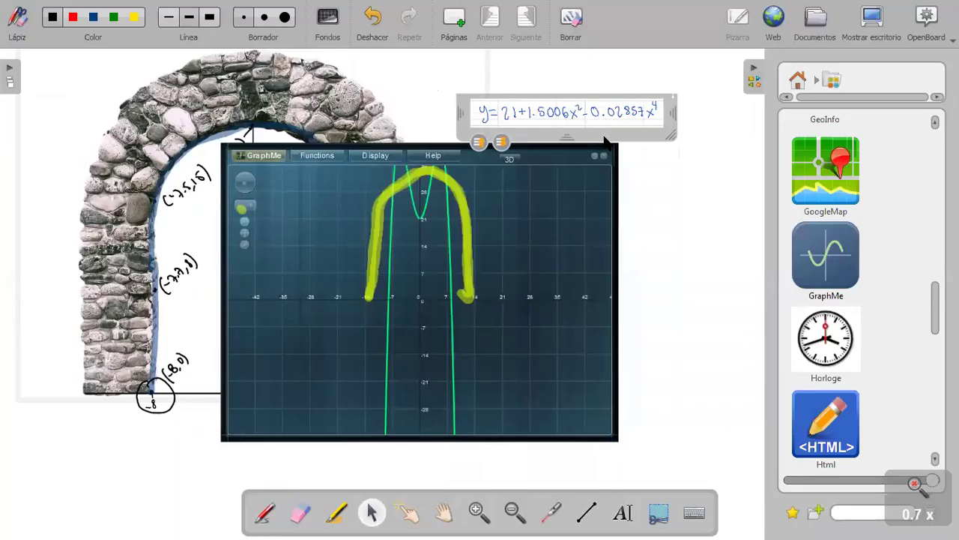
pyautogui.click(609, 138)
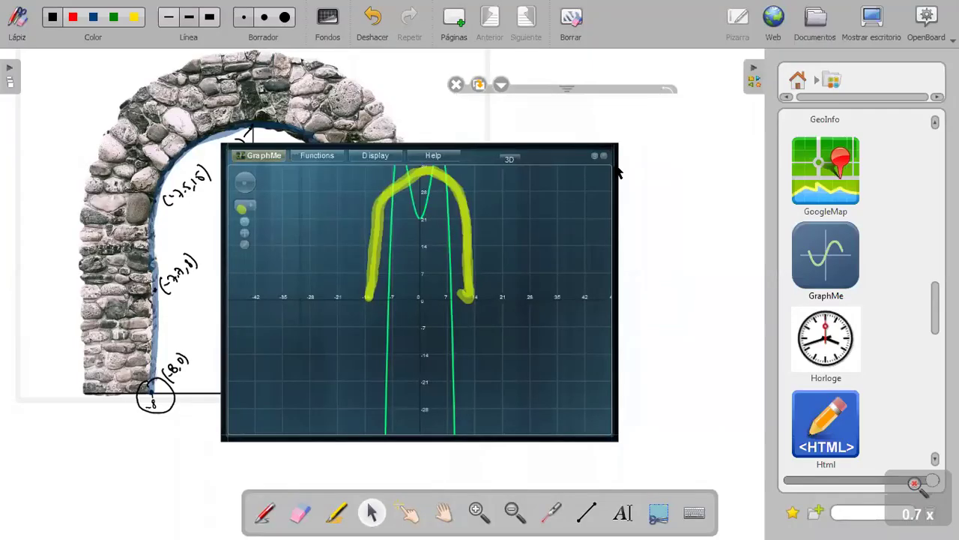
pyautogui.click(651, 222)
pyautogui.moveTo(556, 154); pyautogui.dragTo(574, 187)
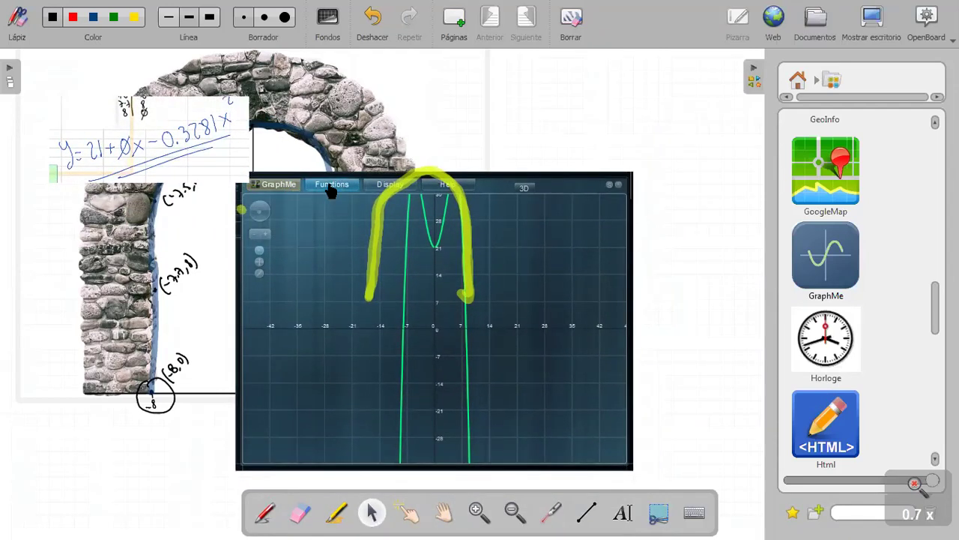
# Remove the fourth-degree function 21+1.5006*pow(x,2)-0.02857*pow(x,4) from GraphMe's functions list
pyautogui.click(330, 194)
pyautogui.click(330, 187)
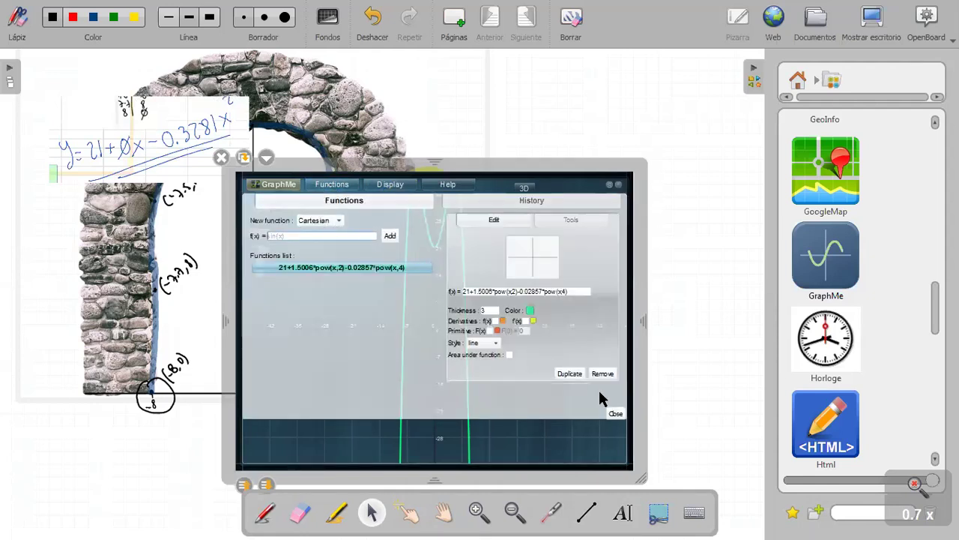
pyautogui.click(615, 413)
pyautogui.click(330, 185)
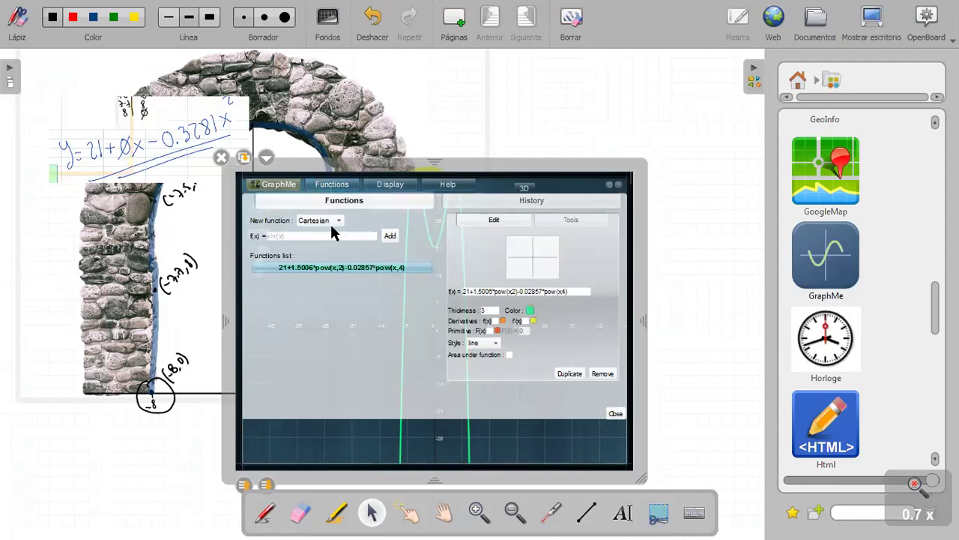
pyautogui.click(582, 374)
pyautogui.click(602, 373)
pyautogui.click(603, 373)
# Add the Cartesian function 21-0.3281*x^2 in GraphMe and close the function editor to show its graph
pyautogui.click(329, 236)
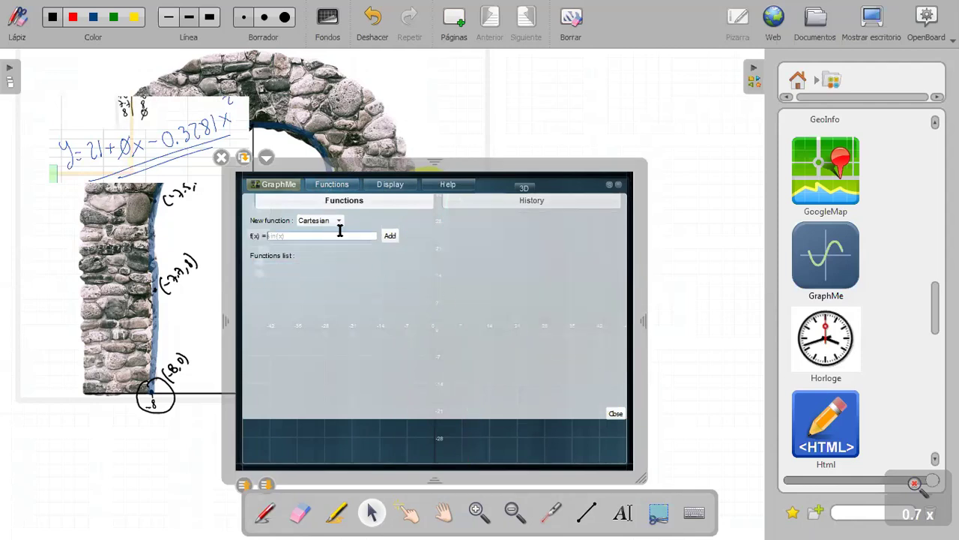
pyautogui.click(480, 512)
pyautogui.click(479, 433)
pyautogui.click(444, 512)
pyautogui.moveTo(443, 396); pyautogui.dragTo(494, 515)
pyautogui.moveTo(488, 456); pyautogui.dragTo(531, 482)
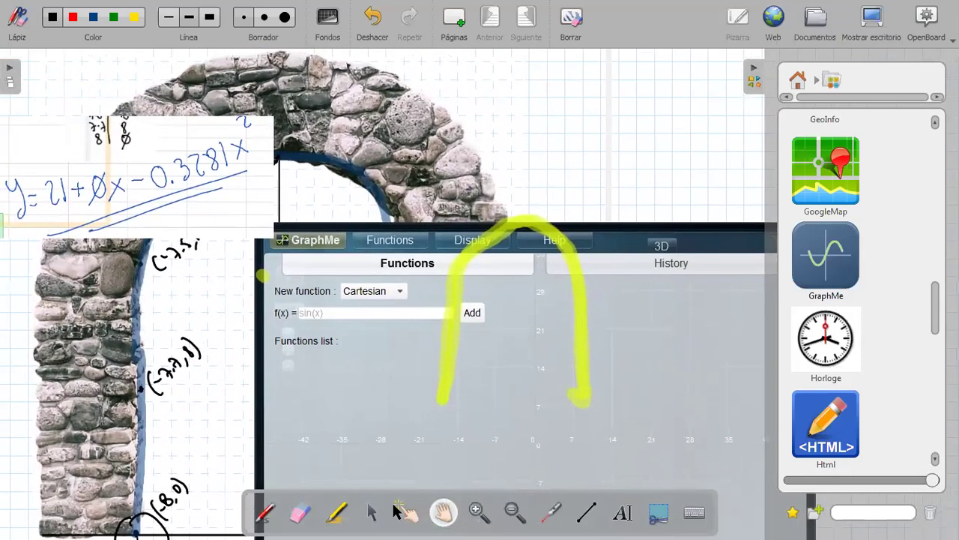
pyautogui.click(371, 512)
pyautogui.click(355, 315)
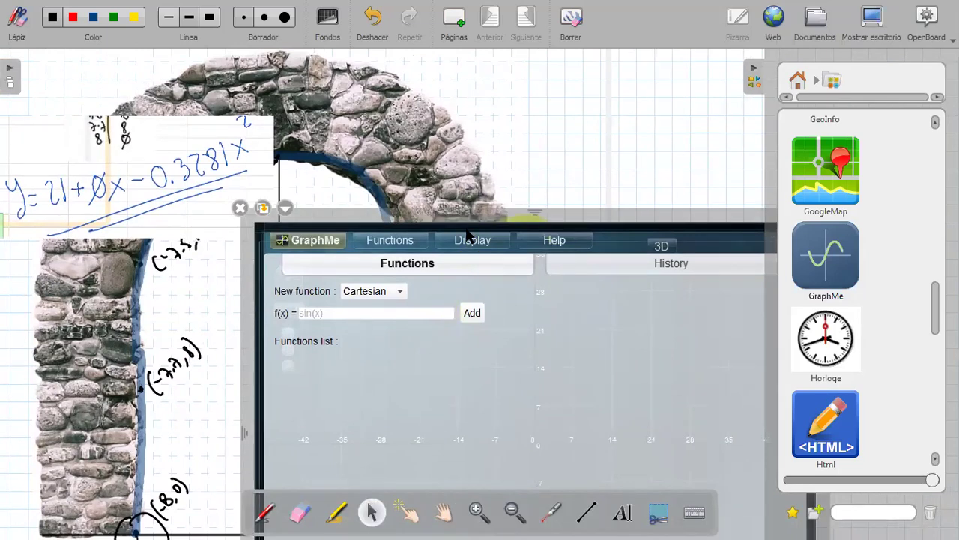
pyautogui.click(409, 313)
pyautogui.write('21-0.3281*x^2')
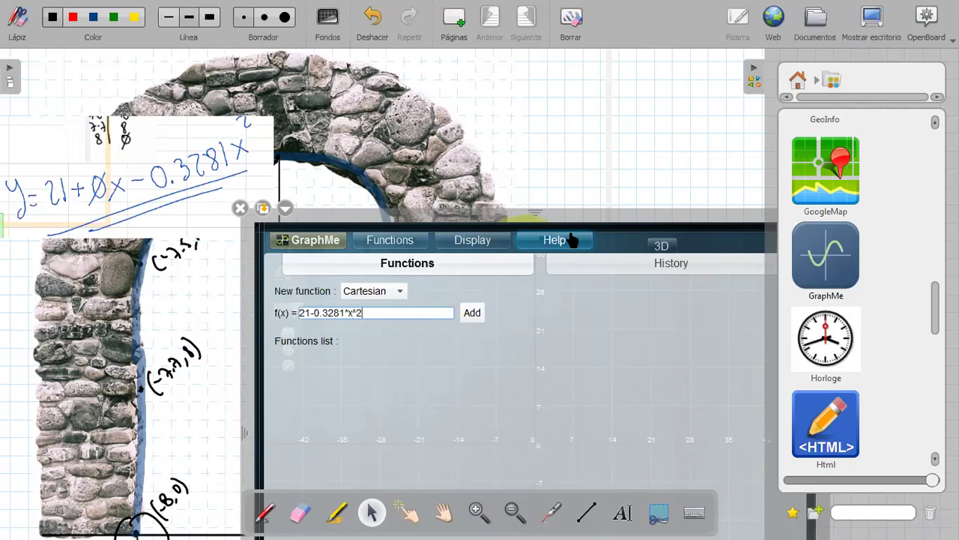
pyautogui.press('Return')
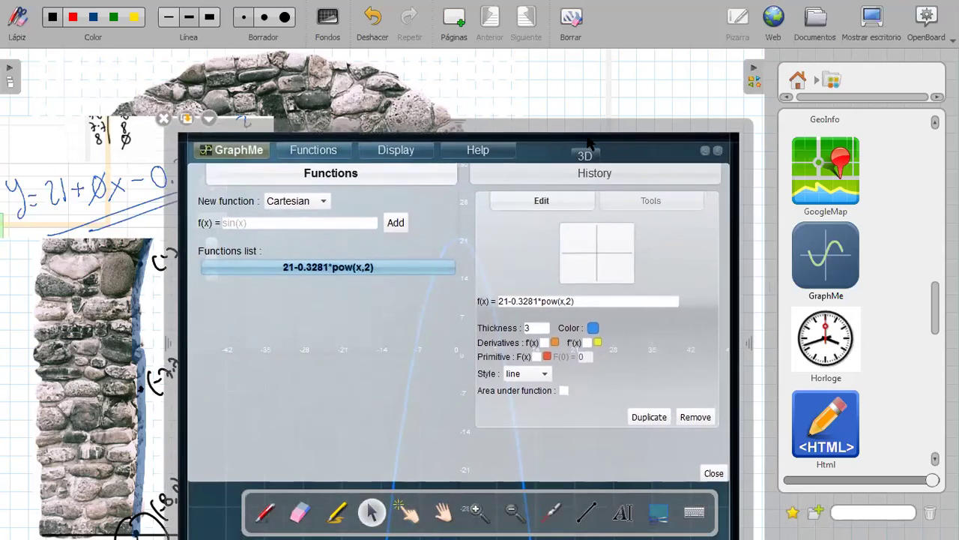
pyautogui.click(714, 481)
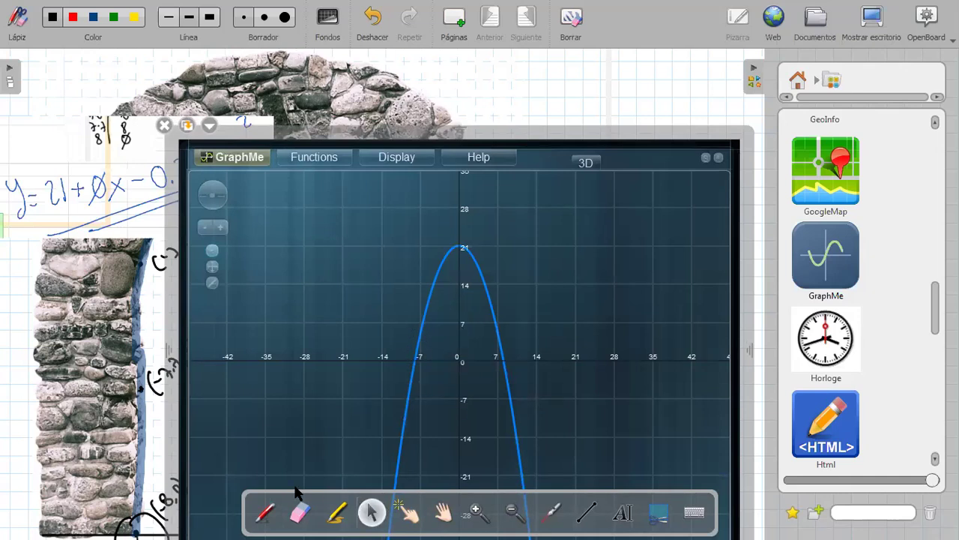
# Enlarge the parabola's graph and inspect the coordinates at its vertex and along its right branch
pyautogui.click(222, 229)
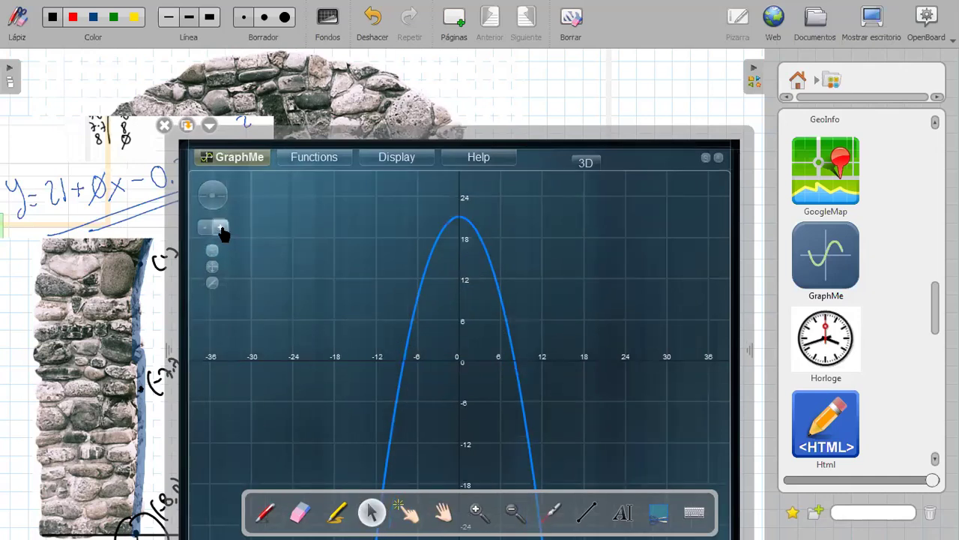
pyautogui.click(222, 230)
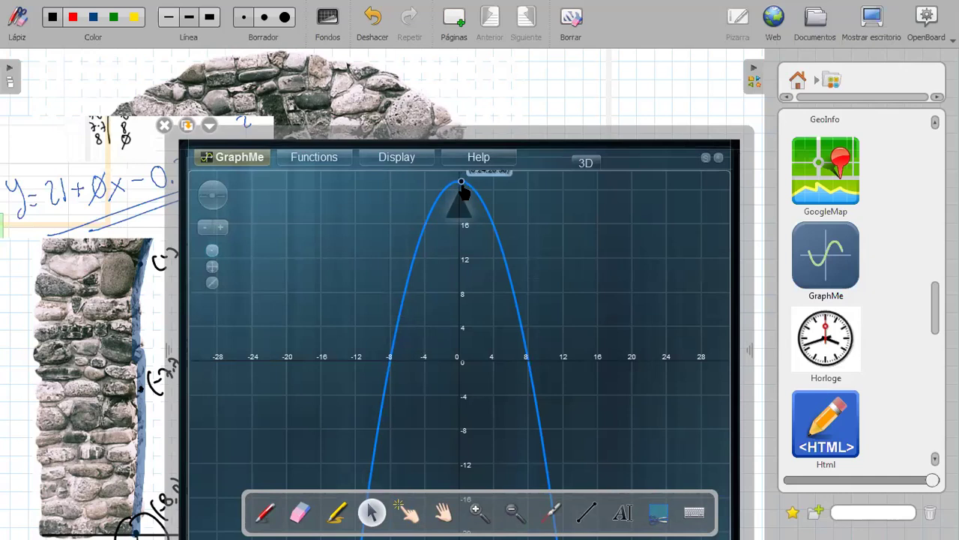
pyautogui.click(522, 331)
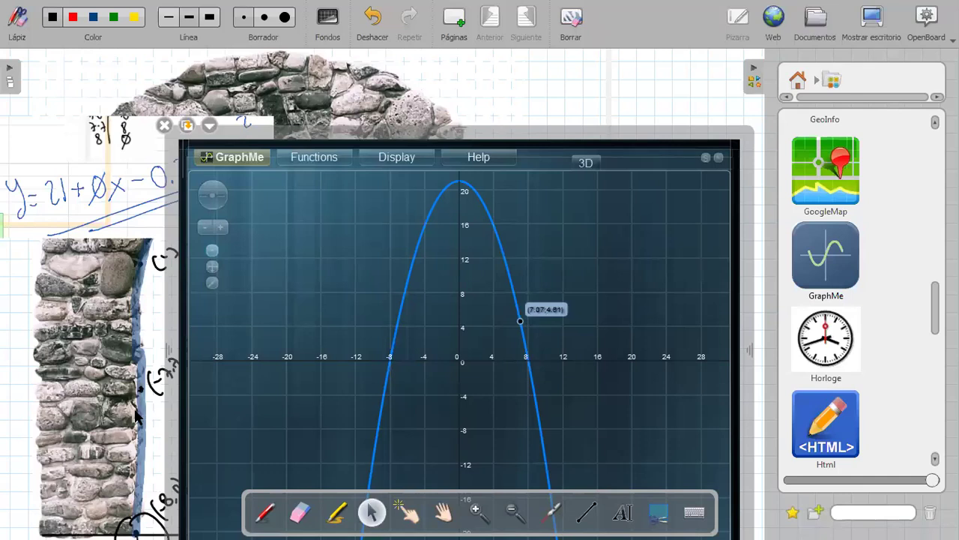
# Close the GraphMe widget, bring the full point table into view and switch to the pen
pyautogui.click(164, 126)
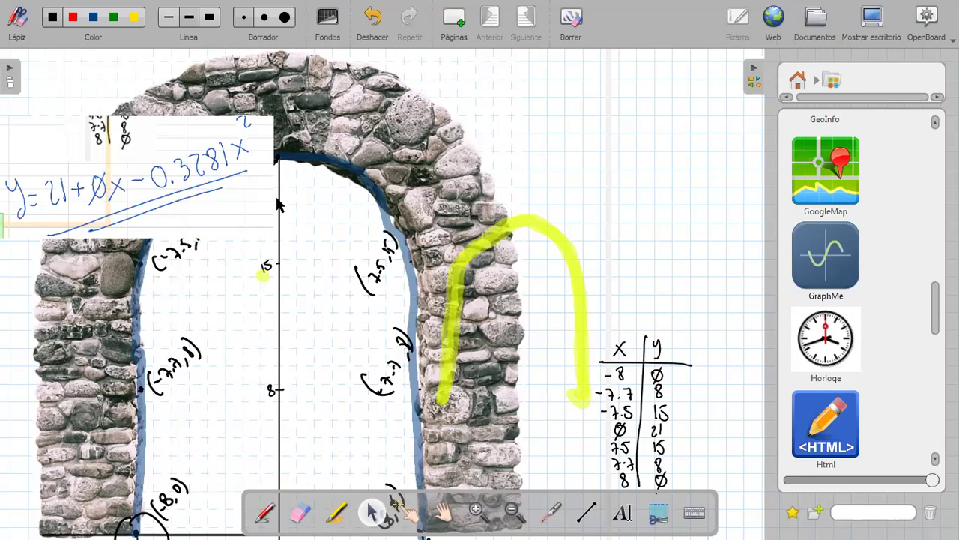
pyautogui.click(445, 512)
pyautogui.moveTo(468, 406); pyautogui.dragTo(389, 356)
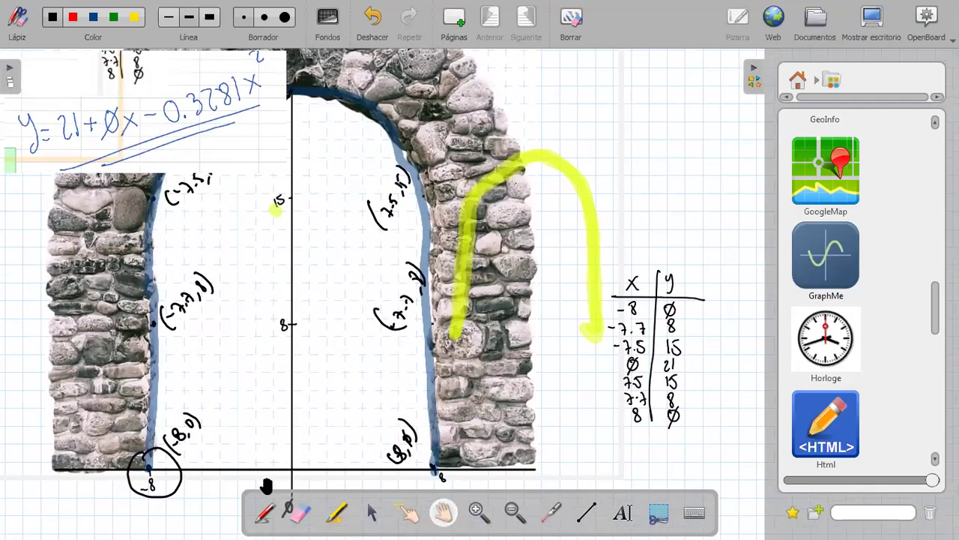
pyautogui.click(264, 513)
pyautogui.moveTo(625, 278)
pyautogui.mouseDown()
pyautogui.moveTo(641, 297)
pyautogui.moveTo(623, 297)
pyautogui.moveTo(625, 344)
pyautogui.moveTo(634, 276)
pyautogui.moveTo(646, 353)
pyautogui.mouseUp()
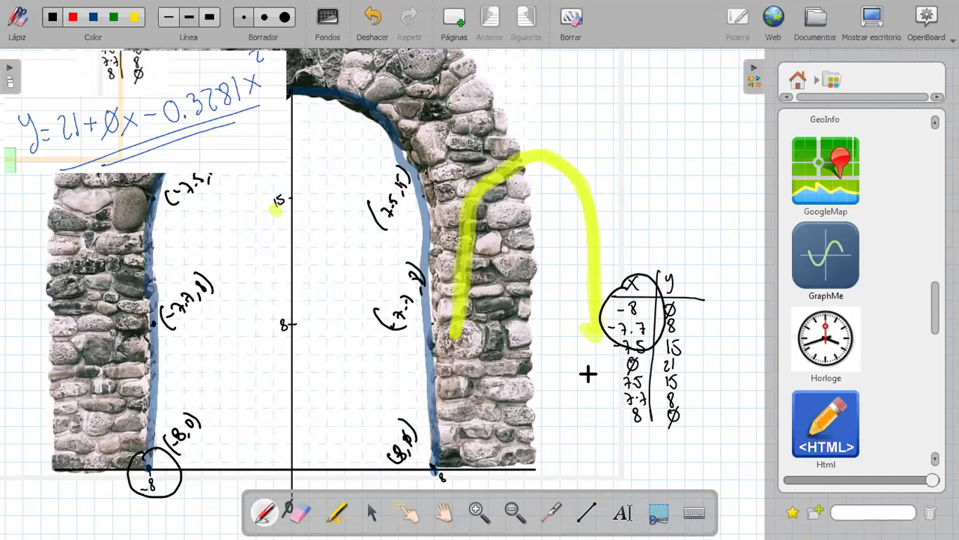
pyautogui.hotkey('ctrl', 'z')
pyautogui.hotkey('ctrl', 'z')
pyautogui.hotkey('ctrl', 'z')
# Handwrite a circled "7P" above the point table, with an underlined "sistema 7x7" over it
pyautogui.moveTo(621, 209)
pyautogui.mouseDown()
pyautogui.moveTo(629, 226)
pyautogui.moveTo(650, 196)
pyautogui.mouseUp()
pyautogui.moveTo(637, 165)
pyautogui.mouseDown()
pyautogui.moveTo(622, 251)
pyautogui.moveTo(636, 162)
pyautogui.mouseUp()
pyautogui.moveTo(589, 138)
pyautogui.mouseDown()
pyautogui.moveTo(577, 157)
pyautogui.moveTo(607, 112)
pyautogui.moveTo(628, 128)
pyautogui.moveTo(668, 111)
pyautogui.moveTo(682, 129)
pyautogui.moveTo(690, 120)
pyautogui.moveTo(647, 147)
pyautogui.mouseUp()
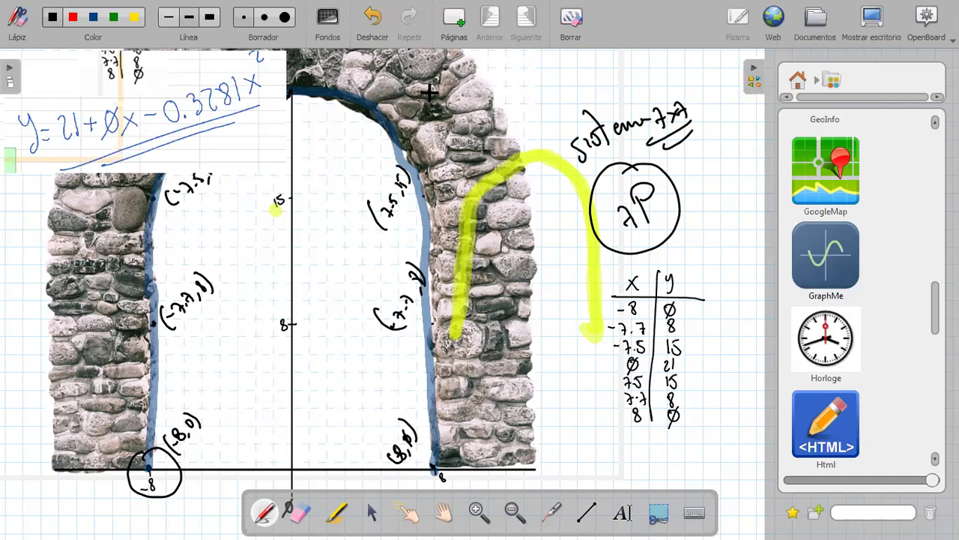
# Switch to the SISTEMA DE MATRICES workbook in Excel and review the 3x3 and 4x4 equation system sheets
pyautogui.hotkey('alt', 'Tab')
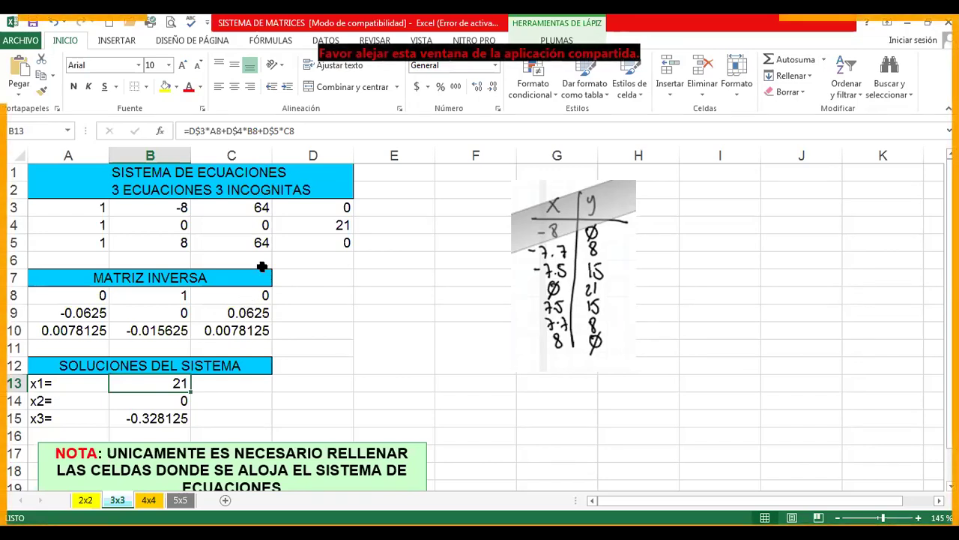
pyautogui.press('Up')
pyautogui.press('Up')
pyautogui.press('Up')
pyautogui.press('Up')
pyautogui.press('Up')
pyautogui.press('Up')
pyautogui.press('Up')
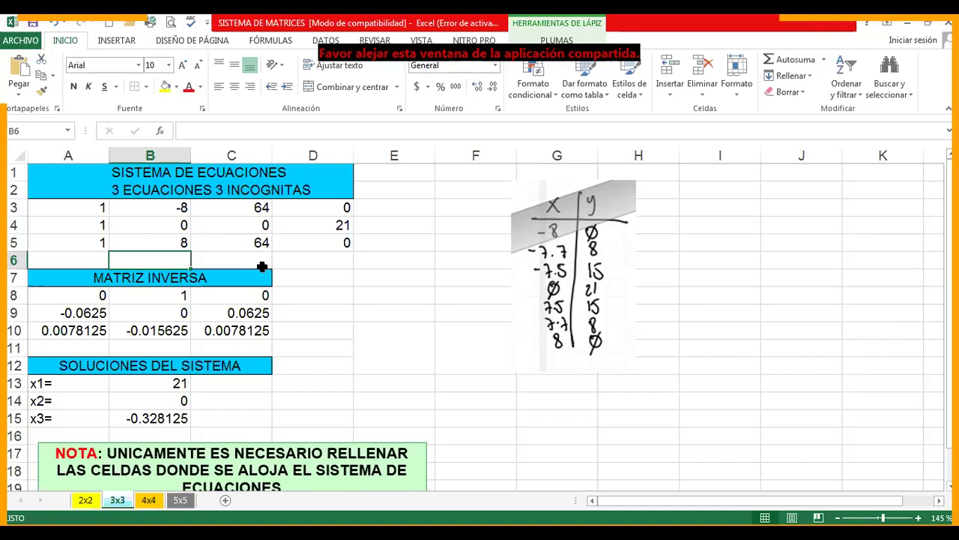
pyautogui.press('Up')
pyautogui.press('Up')
pyautogui.press('Up')
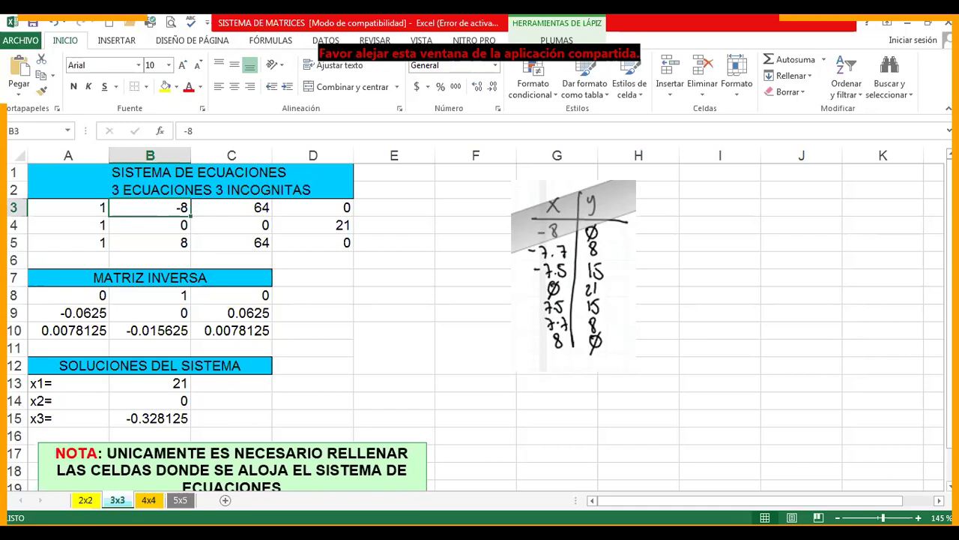
pyautogui.click(156, 498)
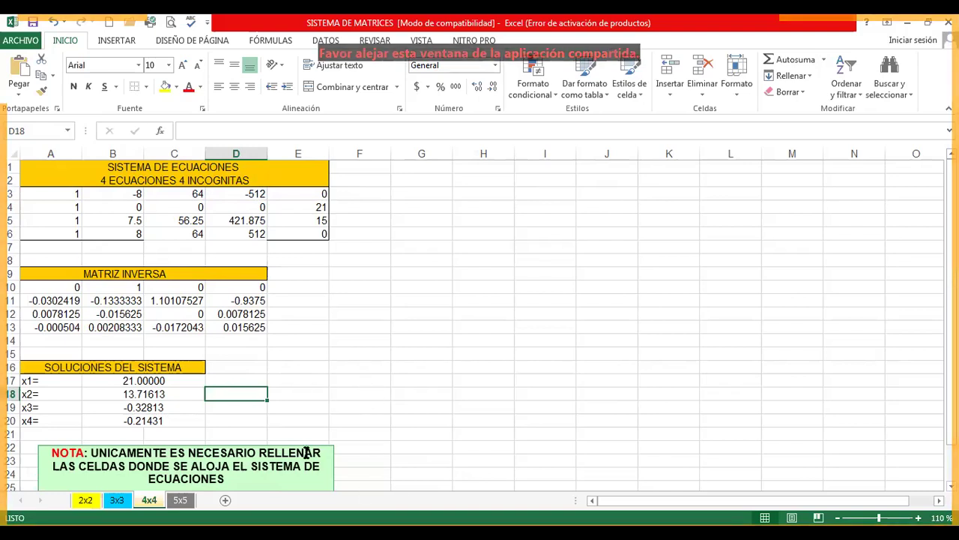
# On the 5x5 sheet, set the second equation's x value in B4 to -7.7
pyautogui.click(181, 500)
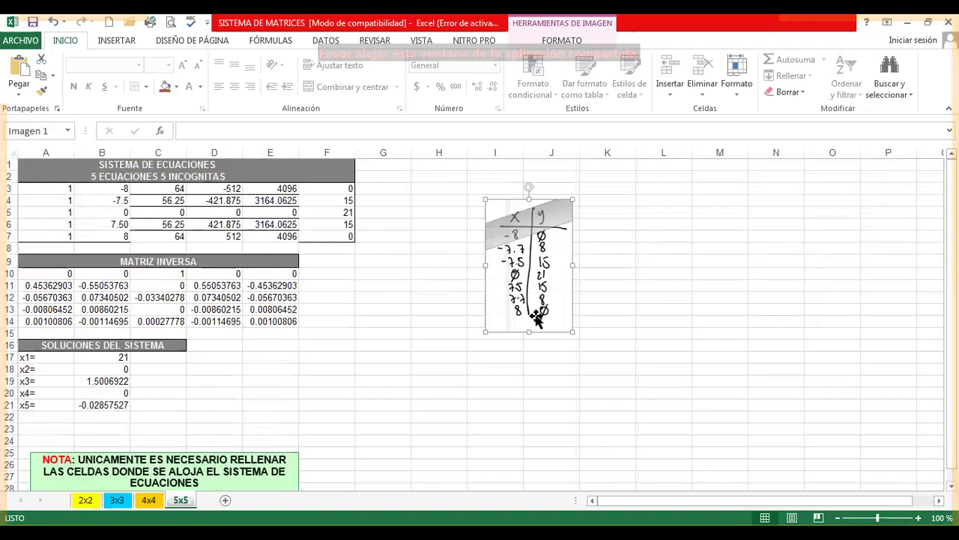
pyautogui.click(487, 403)
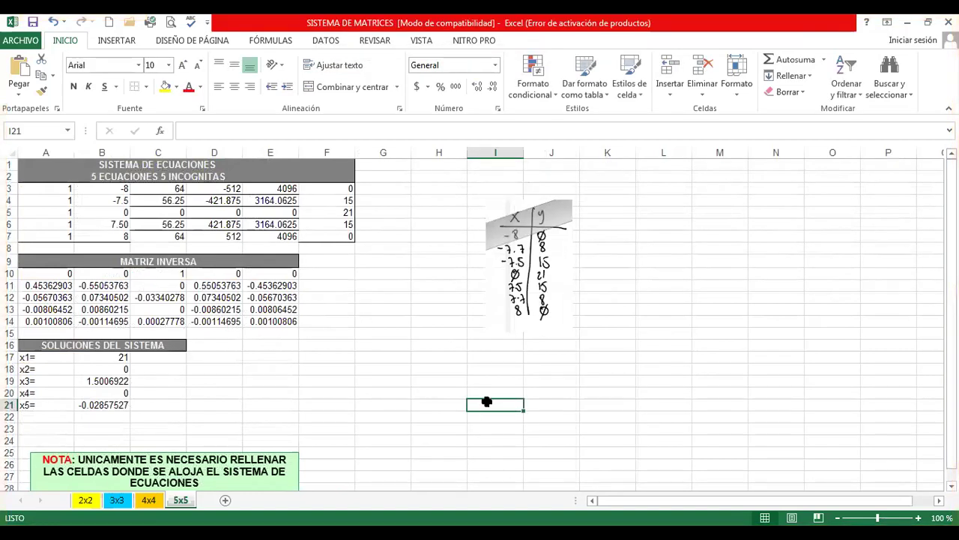
pyautogui.click(114, 201)
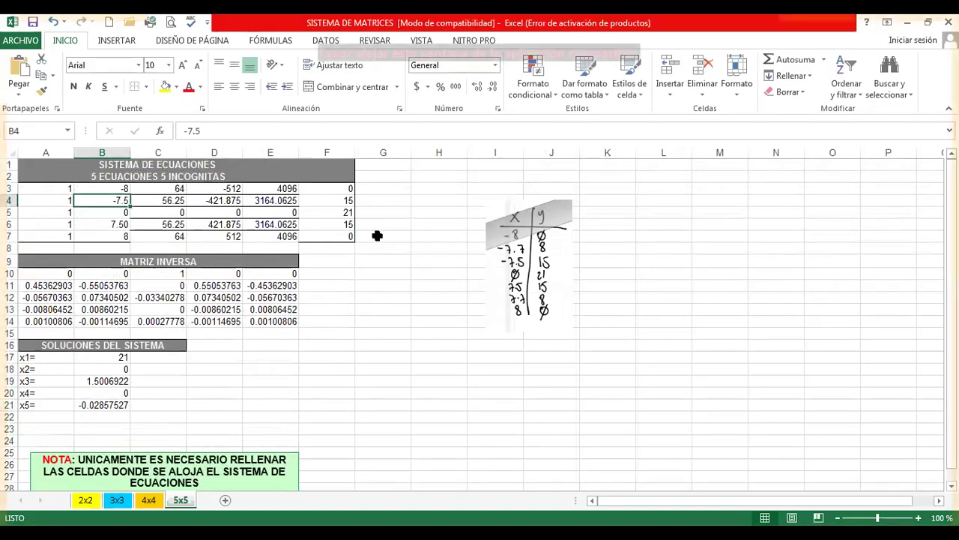
pyautogui.write('-')
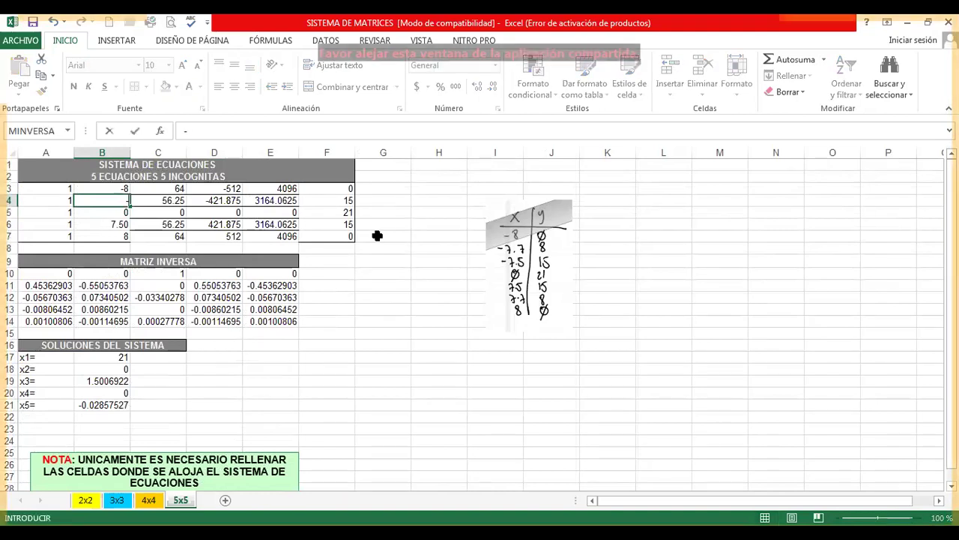
pyautogui.write('7.7')
pyautogui.press('Return')
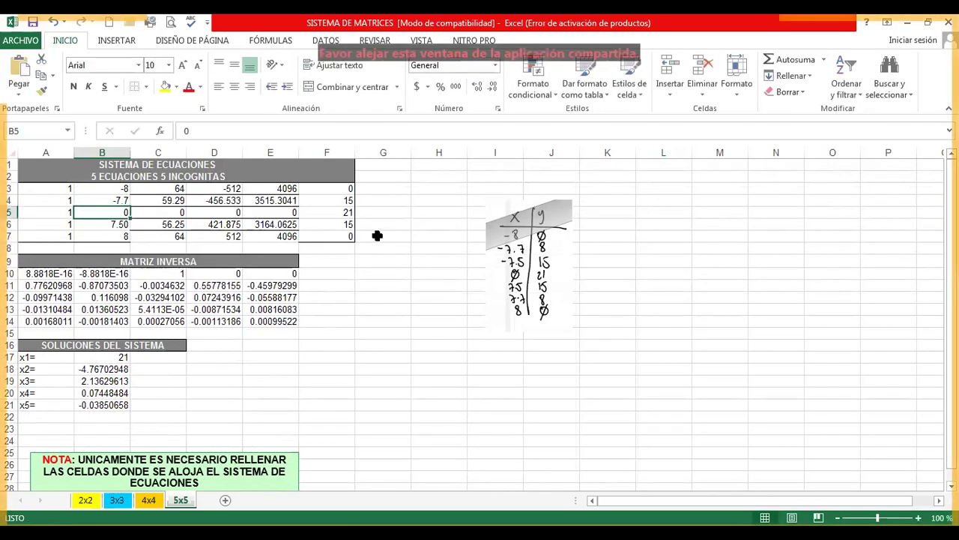
pyautogui.write('-7.')
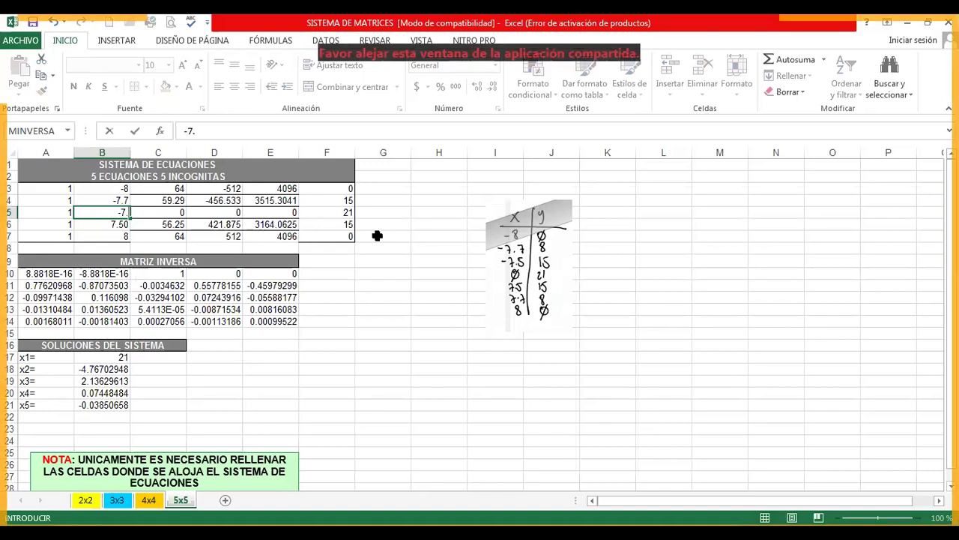
pyautogui.click(152, 501)
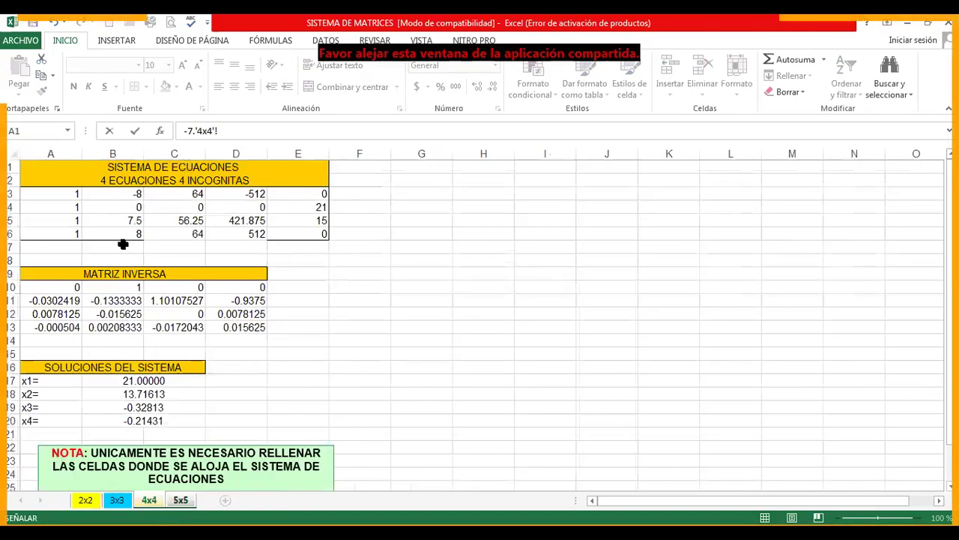
pyautogui.click(139, 207)
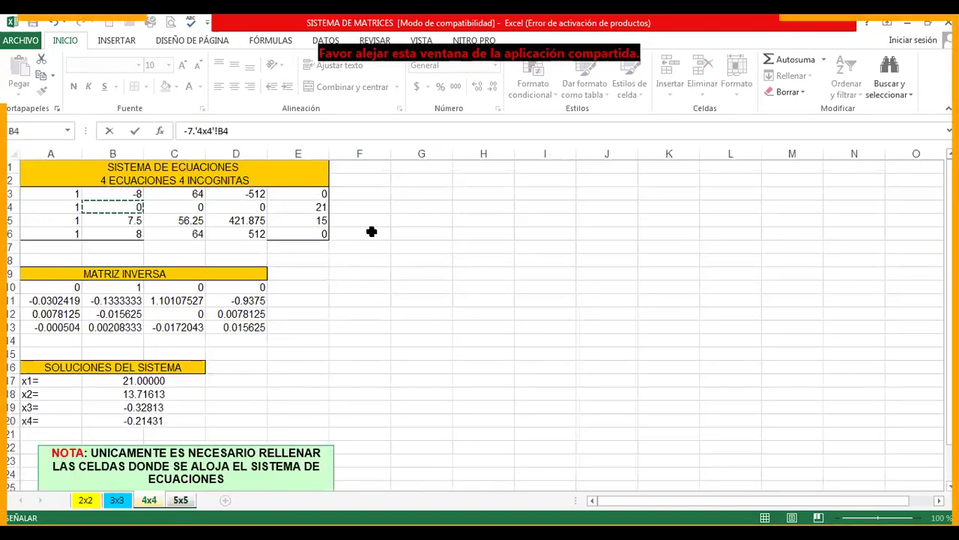
pyautogui.write('-7.')
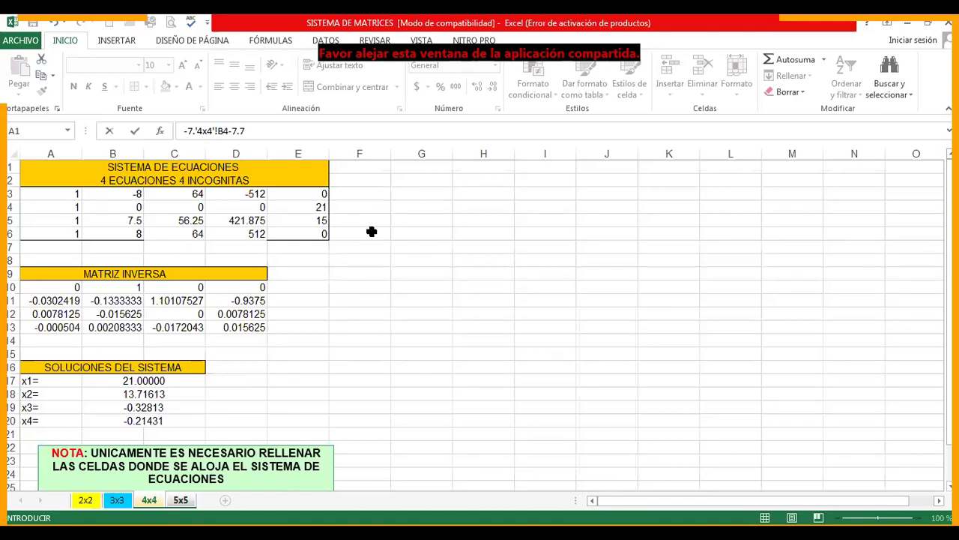
pyautogui.write('7')
pyautogui.press('Escape')
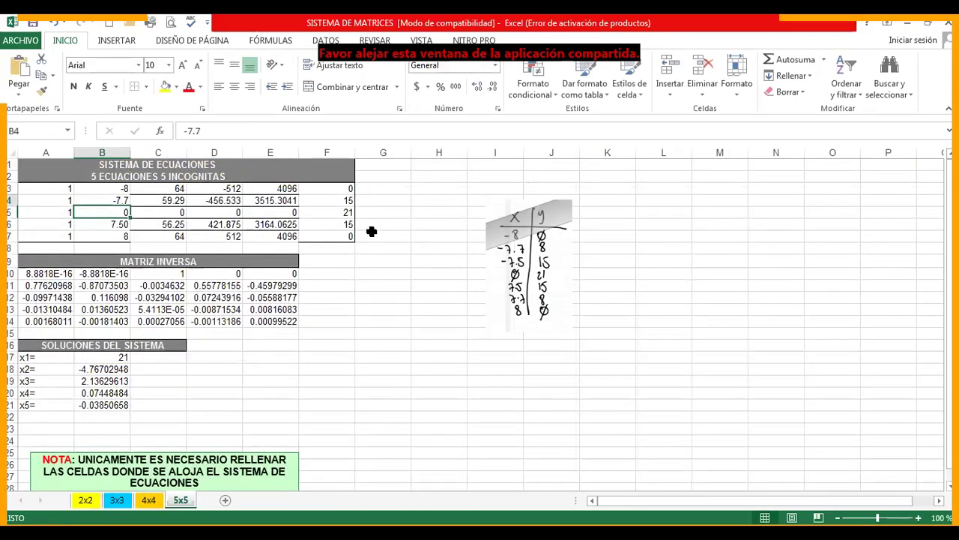
# Copy the handwritten x-y point table image from the 5x5 sheet and paste it into the 4x4 sheet at H12
pyautogui.click(561, 249)
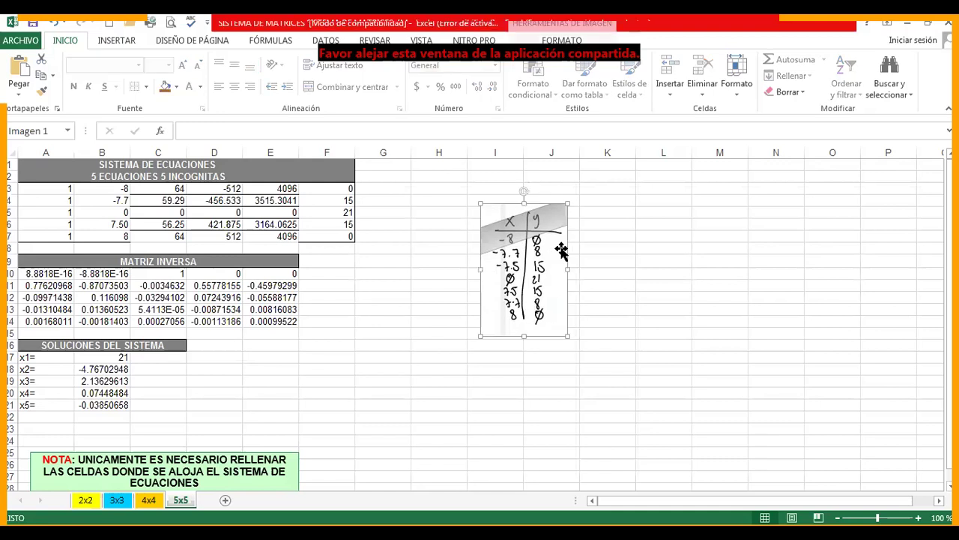
pyautogui.click(149, 500)
pyautogui.moveTo(420, 354); pyautogui.dragTo(461, 350)
pyautogui.click(508, 311)
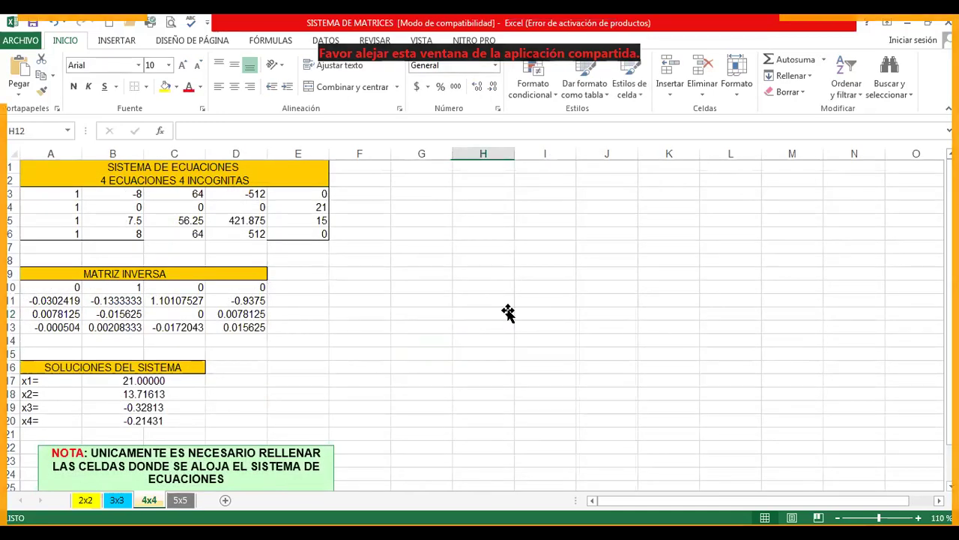
pyautogui.hotkey('ctrl', 'v')
# Enter the x values -7.7, -7.5 and 0 in B4:B6 of the 4x4 system
pyautogui.click(124, 204)
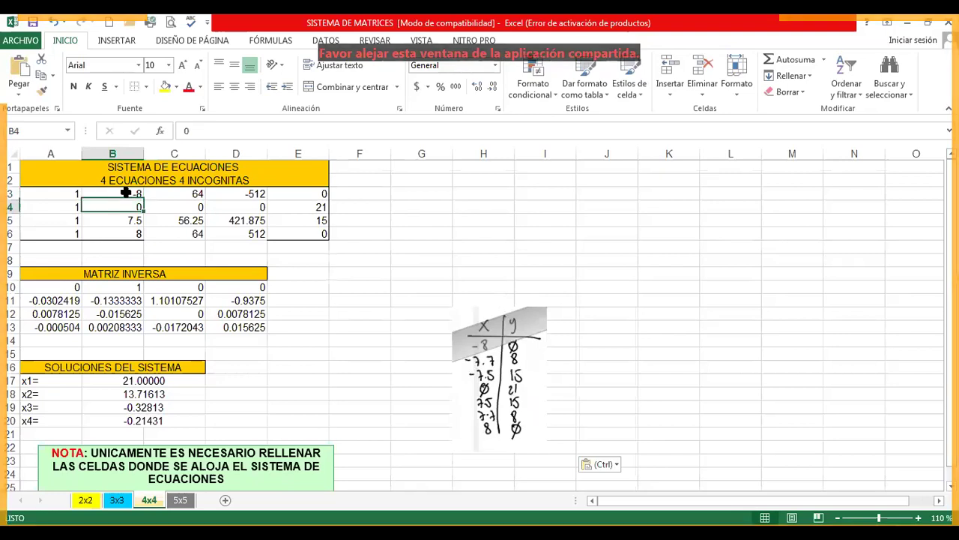
pyautogui.write('-7.7')
pyautogui.press('Return')
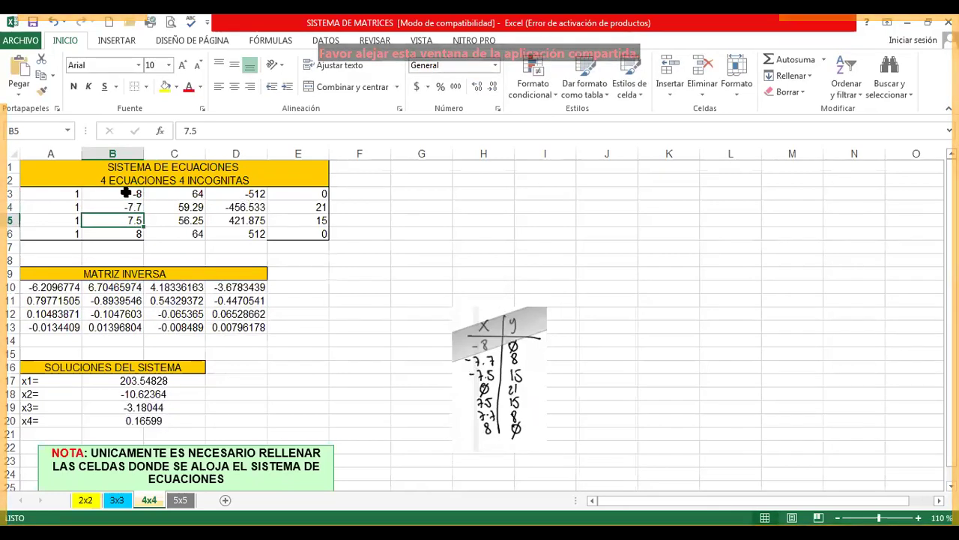
pyautogui.write('-7.5')
pyautogui.press('Return')
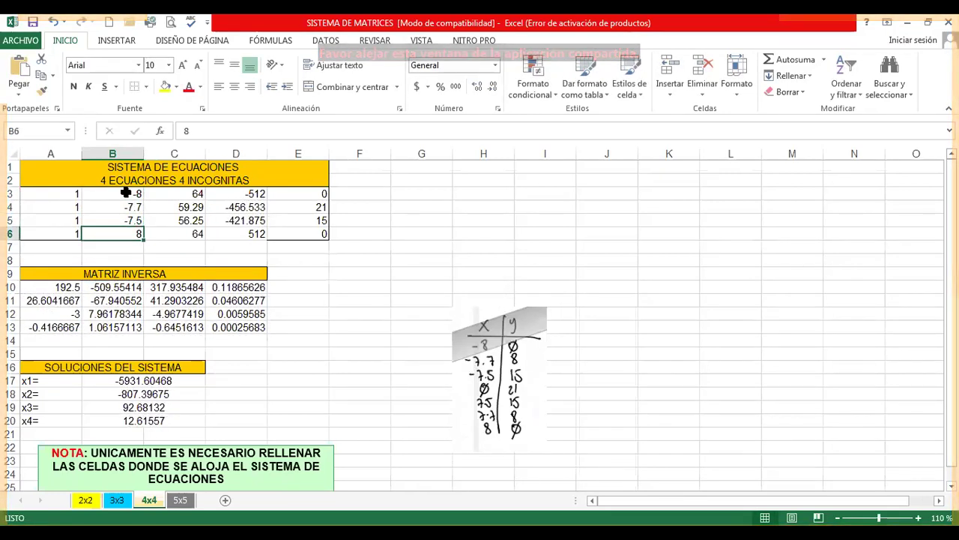
pyautogui.write('0')
pyautogui.press('Tab')
pyautogui.press('Left')
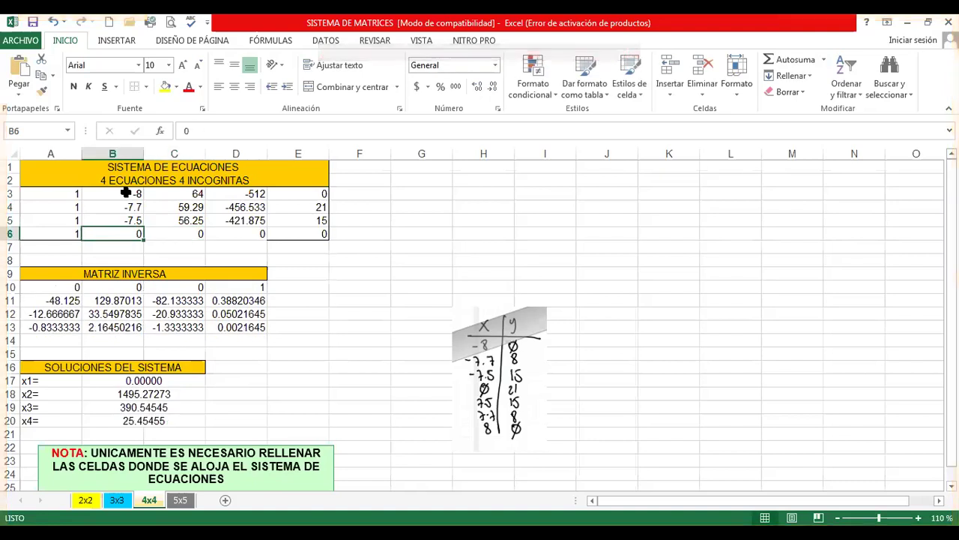
# Set the 4x4 system's x values in B3:B6 to 0, 7.5, 7.7 and 8
pyautogui.click(126, 192)
pyautogui.write('0')
pyautogui.press('Return')
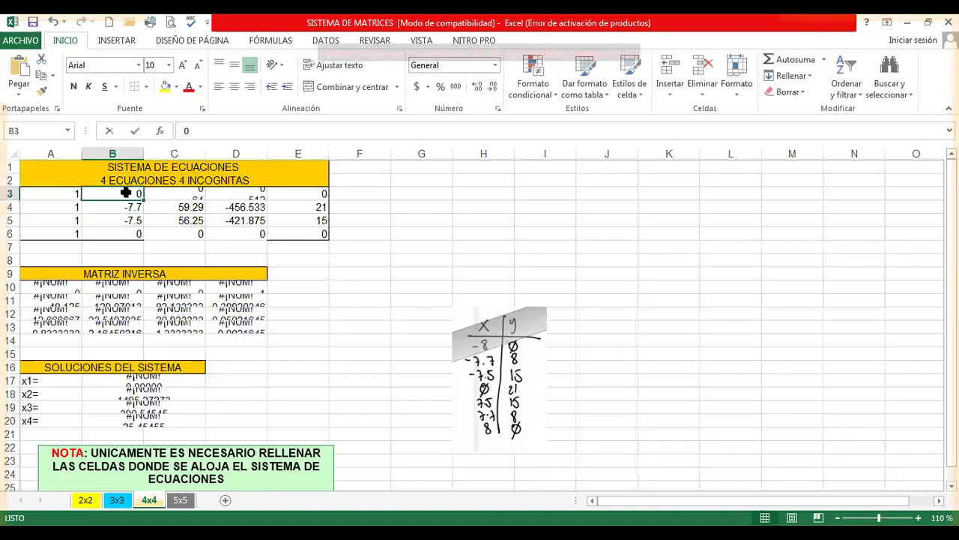
pyautogui.write('7.5')
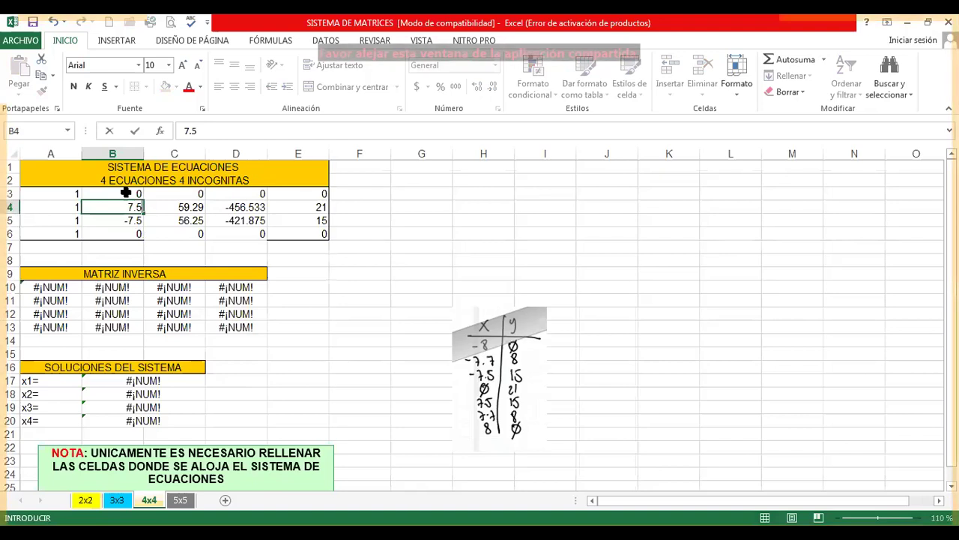
pyautogui.press('Return')
pyautogui.write('7.7')
pyautogui.press('Return')
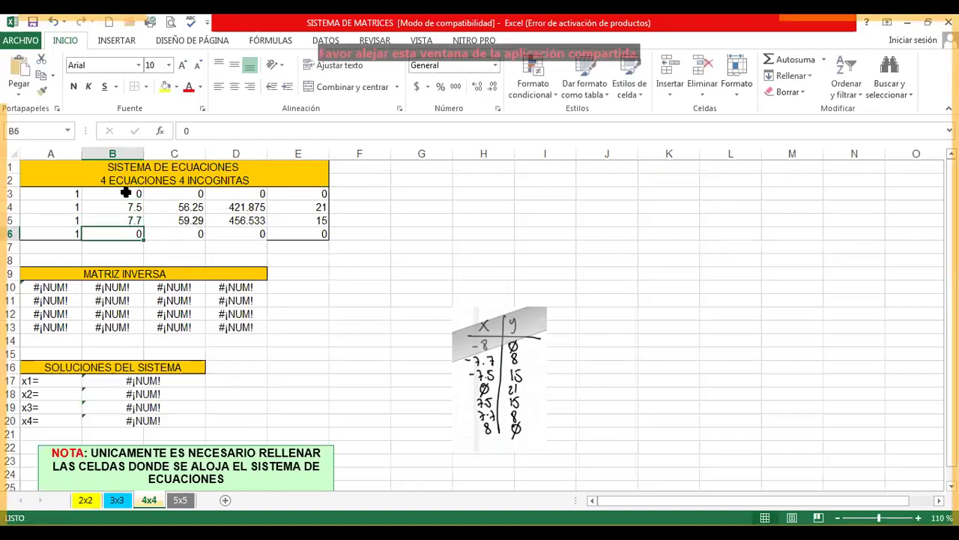
pyautogui.write('8')
# Set the 4x4 system's right-hand y values to 21 in E3, 15 in E4 and 8 in E5
pyautogui.press('Right')
pyautogui.press('Right')
pyautogui.press('Right')
pyautogui.press('Right')
pyautogui.press('Left')
pyautogui.press('Up')
pyautogui.write('8')
pyautogui.press('Up')
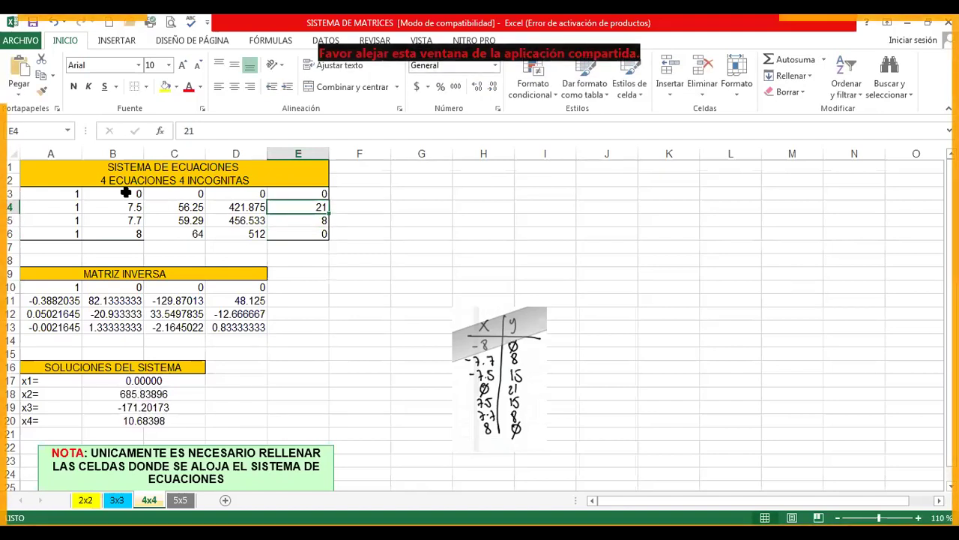
pyautogui.write('15')
pyautogui.press('Up')
pyautogui.write('21')
pyautogui.press('Down')
# Examine the inverse matrix and the recalculated solutions of the 4x4 system
pyautogui.press('Down')
pyautogui.press('Down')
pyautogui.press('Down')
pyautogui.press('Down')
pyautogui.press('Down')
pyautogui.press('Down')
pyautogui.press('Down')
pyautogui.press('Down')
pyautogui.press('Down')
pyautogui.press('Down')
pyautogui.press('Down')
pyautogui.press('Down')
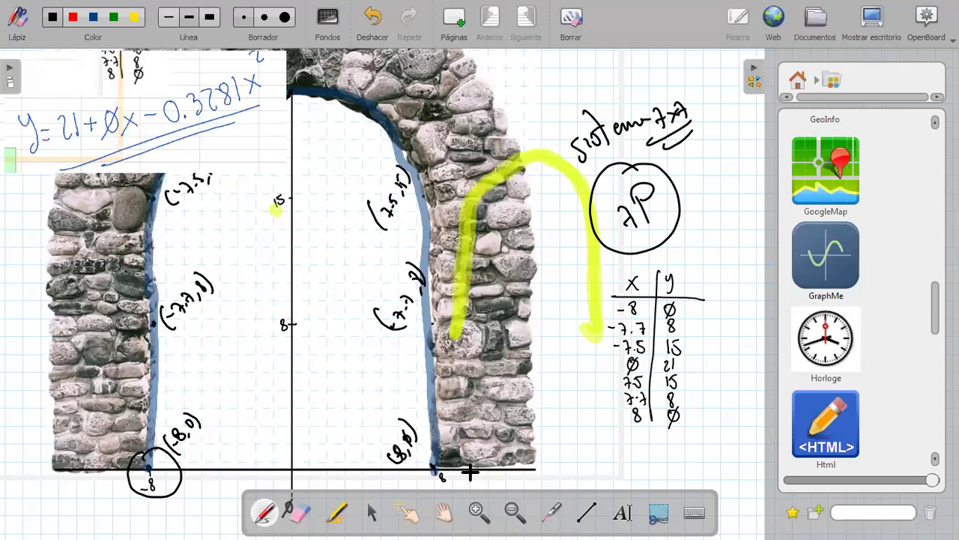
# Switch to OpenBoard and delete the old y=21+0x-0.3281x² equation snippet covering the arch
pyautogui.click(514, 512)
pyautogui.click(517, 455)
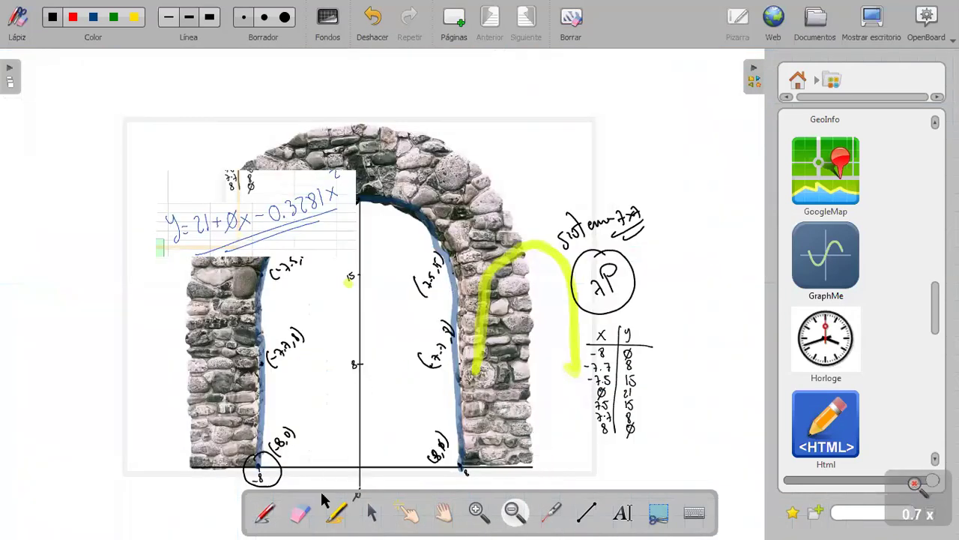
pyautogui.click(272, 516)
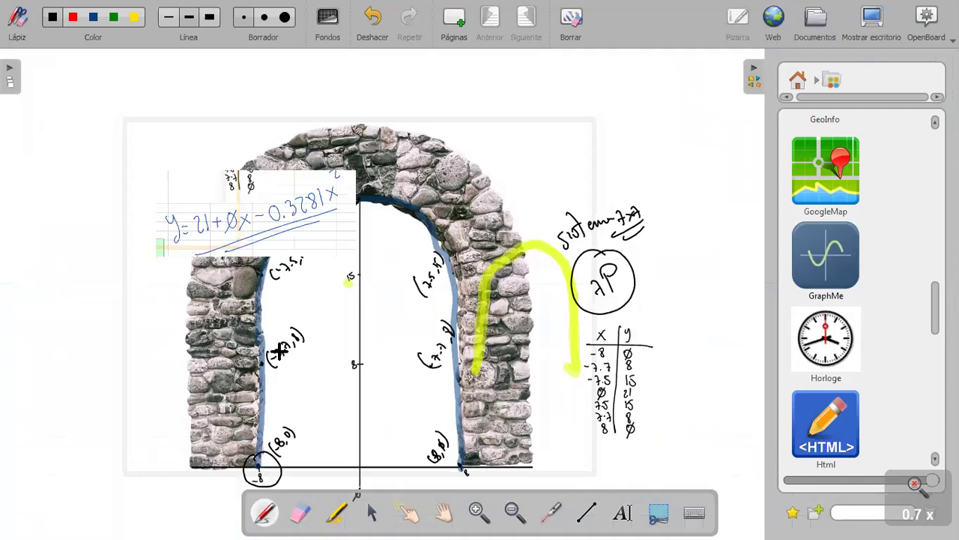
pyautogui.click(372, 511)
pyautogui.click(302, 225)
pyautogui.press('Delete')
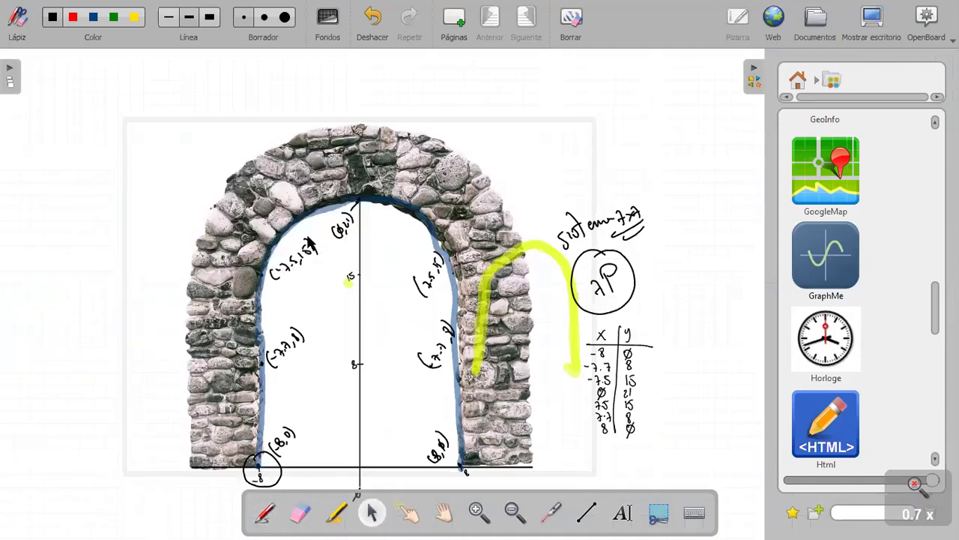
# Make room beside the point table and erase the yellow highlighter curve over the arch's right pillar
pyautogui.click(443, 512)
pyautogui.moveTo(456, 460)
pyautogui.mouseDown()
pyautogui.moveTo(299, 387)
pyautogui.moveTo(258, 326)
pyautogui.moveTo(269, 269)
pyautogui.moveTo(292, 244)
pyautogui.moveTo(318, 239)
pyautogui.moveTo(353, 285)
pyautogui.moveTo(353, 366)
pyautogui.moveTo(344, 260)
pyautogui.mouseUp()
pyautogui.click(294, 510)
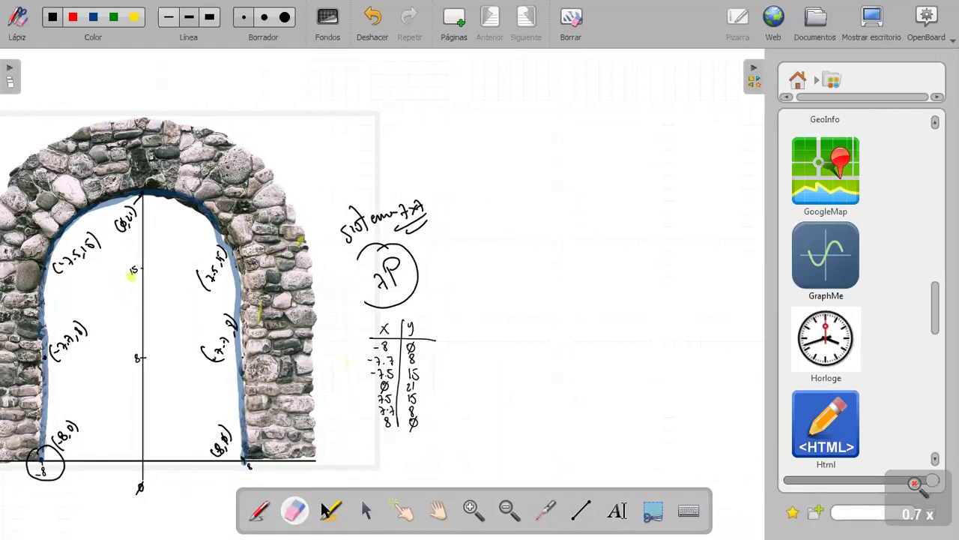
# Move the captured system solutions to the arch's upper part and enlarge the snippet until its values are readable
pyautogui.click(366, 509)
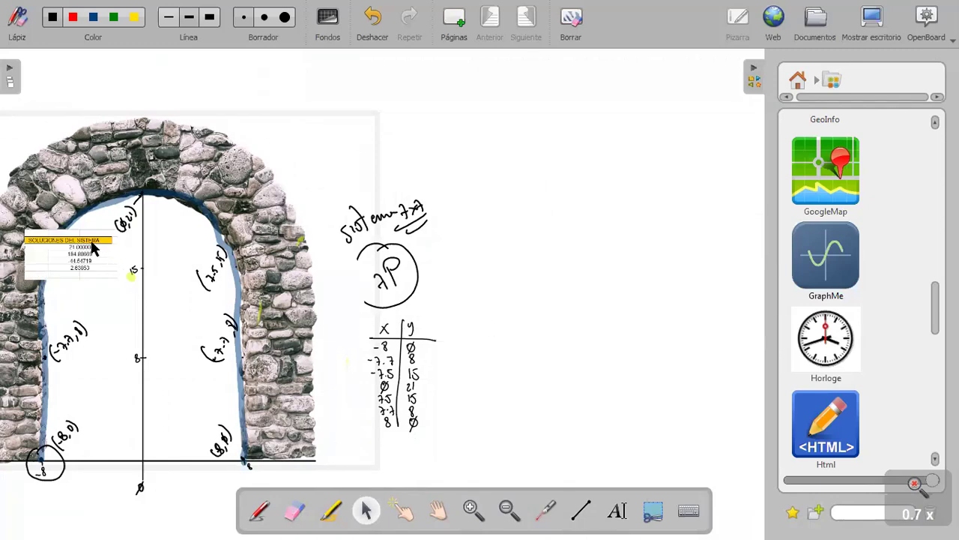
pyautogui.moveTo(94, 249); pyautogui.dragTo(234, 192)
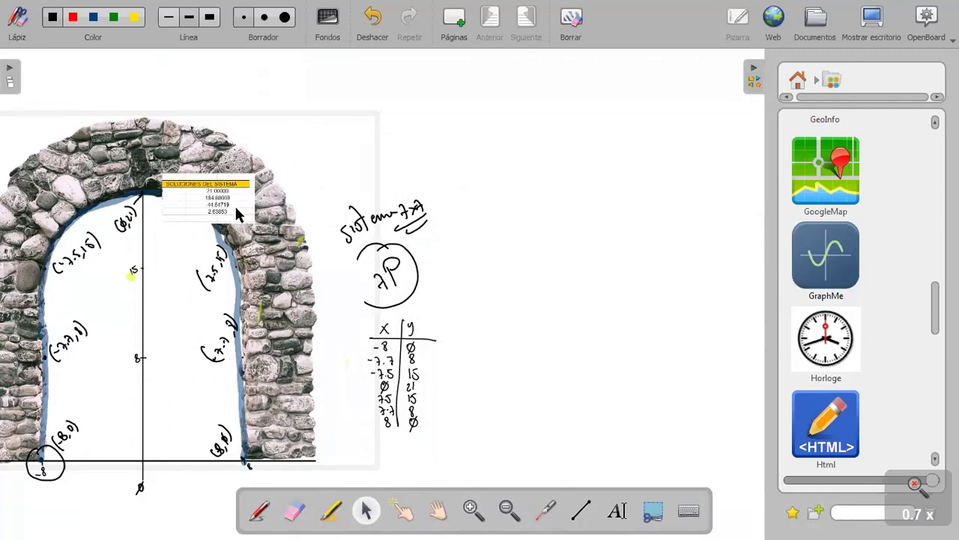
pyautogui.click(236, 210)
pyautogui.moveTo(262, 233); pyautogui.dragTo(372, 291)
pyautogui.click(428, 273)
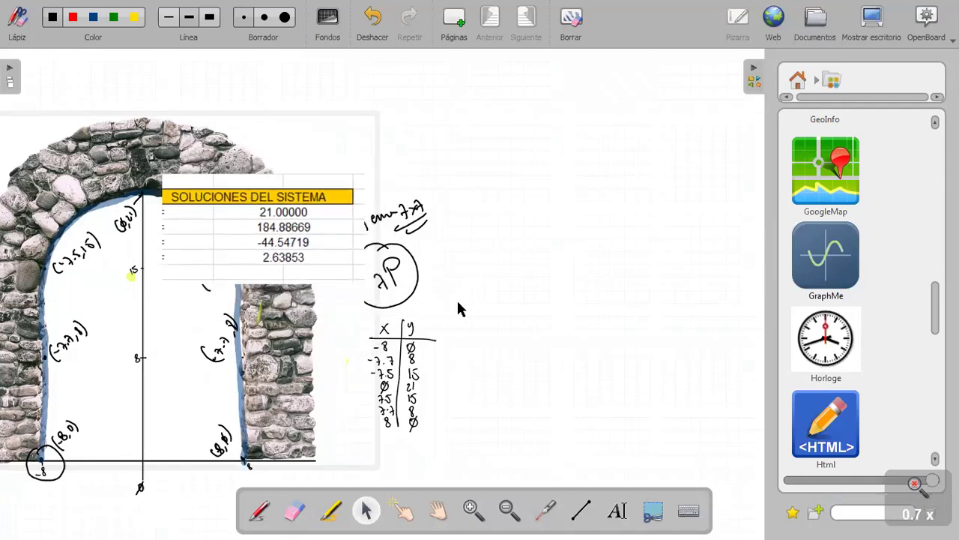
# Handwrite the start of the cubic equation, y=21+184.886x-44.547x², in the blank area beside the arch
pyautogui.click(259, 510)
pyautogui.moveTo(392, 120)
pyautogui.mouseDown()
pyautogui.moveTo(403, 156)
pyautogui.moveTo(450, 126)
pyautogui.moveTo(489, 130)
pyautogui.moveTo(456, 142)
pyautogui.moveTo(476, 129)
pyautogui.moveTo(484, 139)
pyautogui.moveTo(491, 118)
pyautogui.moveTo(522, 132)
pyautogui.moveTo(577, 127)
pyautogui.mouseUp()
pyautogui.moveTo(590, 113); pyautogui.dragTo(602, 132)
pyautogui.moveTo(610, 113)
pyautogui.mouseDown()
pyautogui.moveTo(615, 129)
pyautogui.moveTo(622, 125)
pyautogui.mouseUp()
pyautogui.moveTo(628, 113)
pyautogui.mouseDown()
pyautogui.moveTo(643, 112)
pyautogui.moveTo(644, 129)
pyautogui.moveTo(668, 127)
pyautogui.mouseUp()
pyautogui.moveTo(669, 112)
pyautogui.mouseDown()
pyautogui.moveTo(658, 127)
pyautogui.moveTo(676, 116)
pyautogui.mouseUp()
# Complete the handwritten equation with the cubic term +2.6385x³
pyautogui.moveTo(458, 419); pyautogui.dragTo(278, 469)
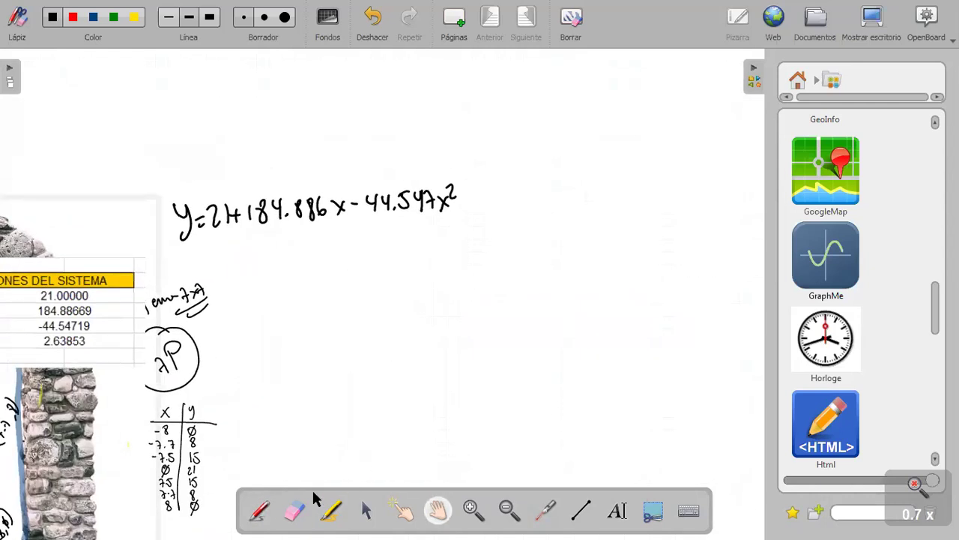
pyautogui.click(259, 510)
pyautogui.moveTo(510, 165); pyautogui.dragTo(527, 164)
pyautogui.moveTo(519, 155)
pyautogui.mouseDown()
pyautogui.moveTo(518, 172)
pyautogui.moveTo(514, 165)
pyautogui.mouseUp()
pyautogui.hotkey('ctrl', 'z')
pyautogui.hotkey('ctrl', 'z')
pyautogui.moveTo(509, 158); pyautogui.dragTo(509, 174)
pyautogui.moveTo(515, 154)
pyautogui.mouseDown()
pyautogui.moveTo(526, 174)
pyautogui.moveTo(543, 169)
pyautogui.mouseUp()
pyautogui.click(529, 168)
pyautogui.moveTo(553, 148)
pyautogui.mouseDown()
pyautogui.moveTo(560, 171)
pyautogui.moveTo(604, 165)
pyautogui.mouseUp()
pyautogui.moveTo(604, 153); pyautogui.dragTo(597, 165)
pyautogui.moveTo(601, 140); pyautogui.dragTo(603, 150)
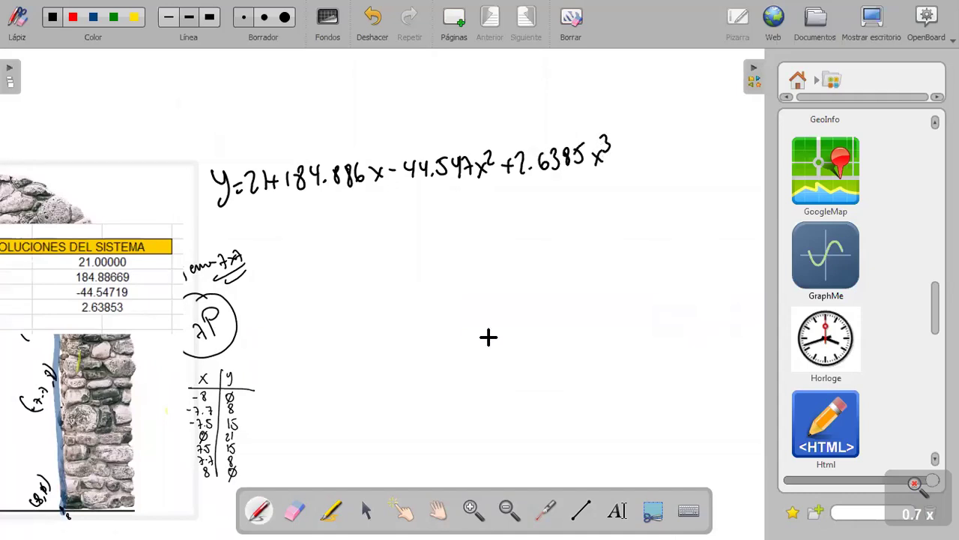
# Delete the captured system solutions snippet covering the arch's right side
pyautogui.click(439, 509)
pyautogui.moveTo(505, 414); pyautogui.dragTo(551, 411)
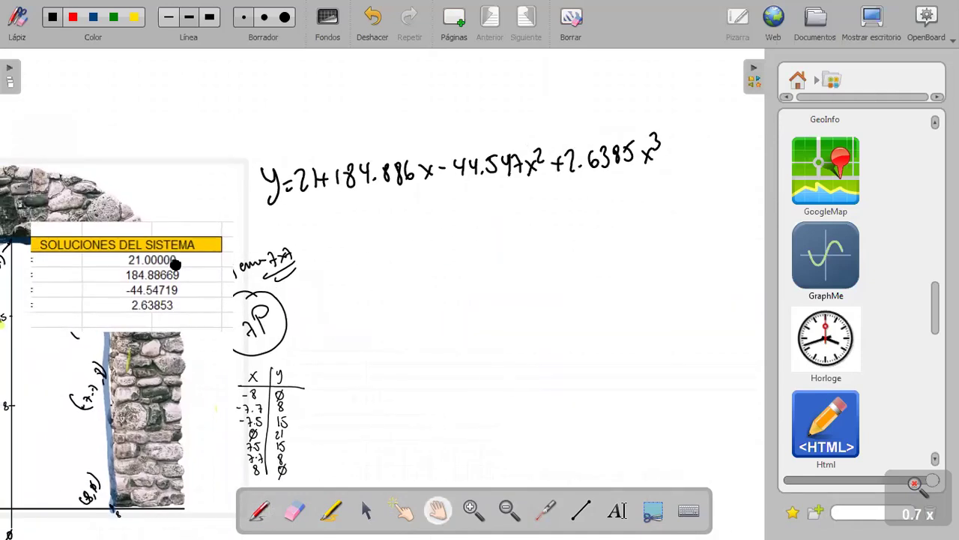
pyautogui.moveTo(183, 261); pyautogui.dragTo(184, 263)
pyautogui.click(358, 510)
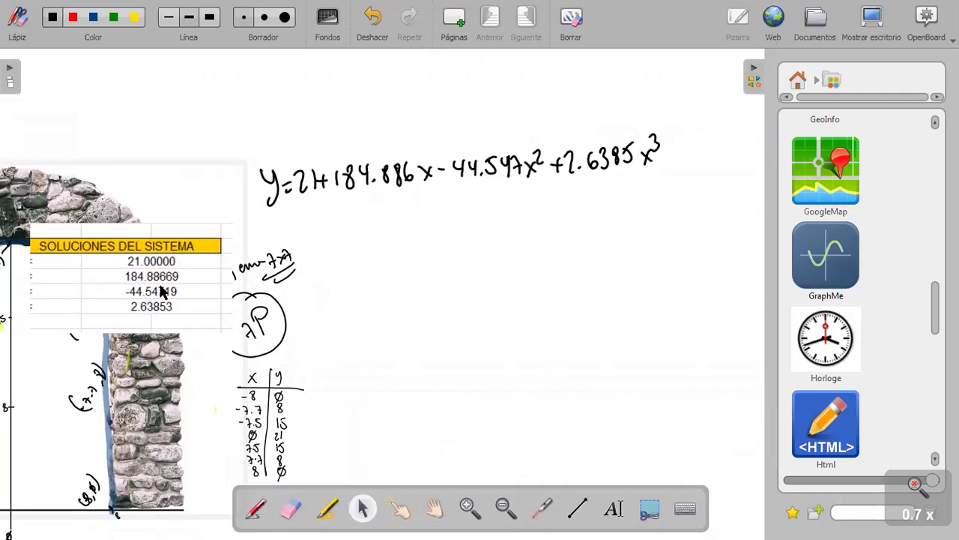
pyautogui.click(196, 236)
pyautogui.press('Delete')
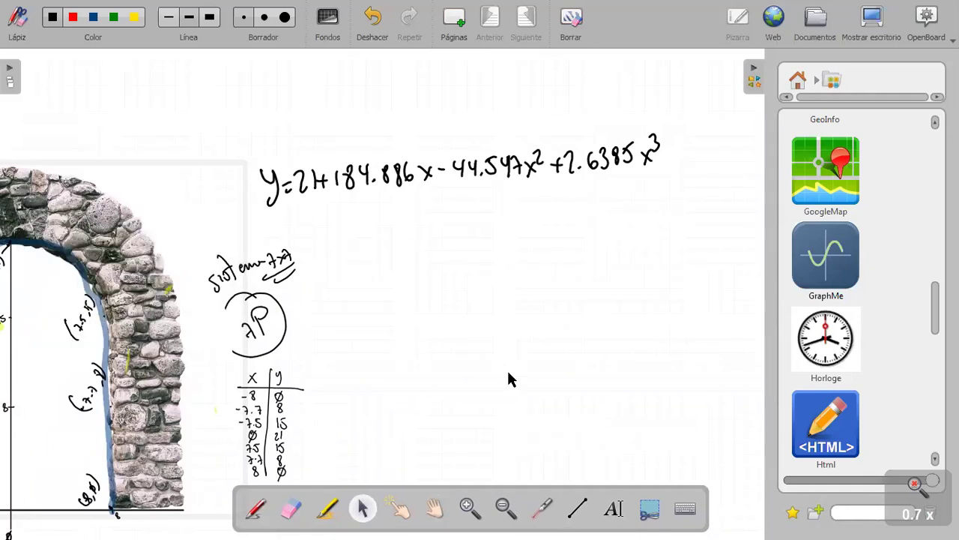
# Place a GraphMe widget on the board below the equation and open its function editor
pyautogui.click(802, 260)
pyautogui.moveTo(802, 260); pyautogui.dragTo(549, 345)
pyautogui.click(484, 238)
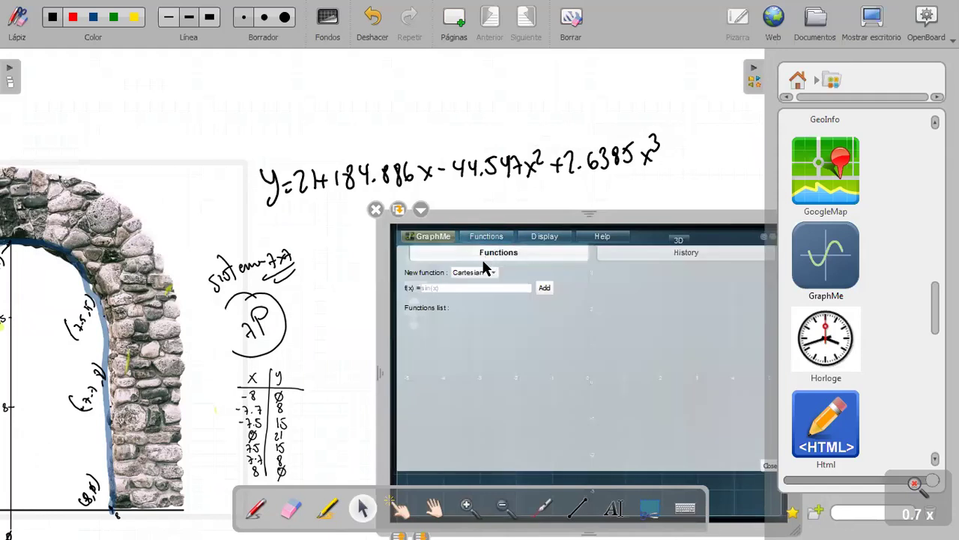
# Add the Cartesian function 21+184.886*x-44.547*x^2+2.6385*x^3 to GraphMe
pyautogui.write('21+182')
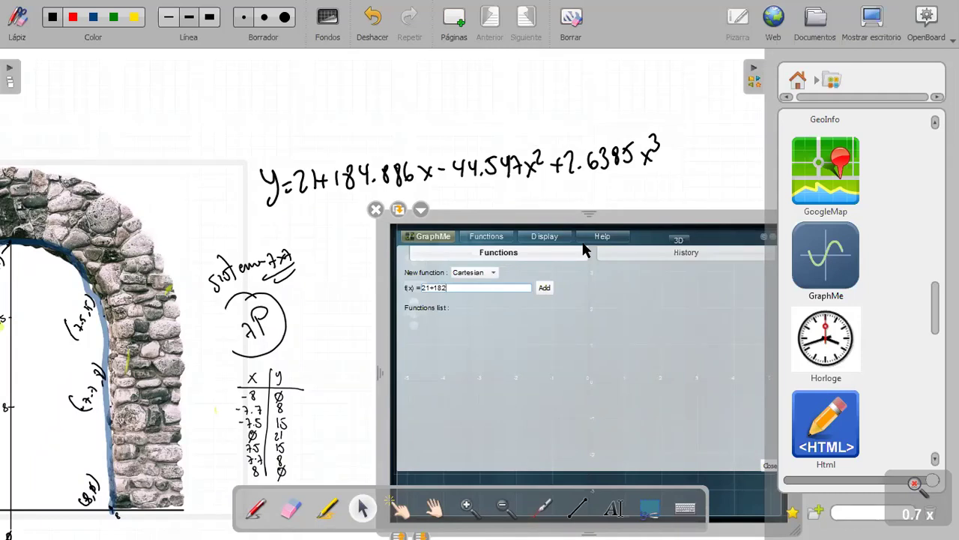
pyautogui.press('BackSpace')
pyautogui.write('4.886')
pyautogui.write('*x')
pyautogui.write('-44')
pyautogui.write('.547')
pyautogui.write('*x^2')
pyautogui.write('+')
pyautogui.write('2.')
pyautogui.write('6')
pyautogui.write('38')
pyautogui.write('5')
pyautogui.press('BackSpace')
pyautogui.write('5*x^3')
pyautogui.press('Return')
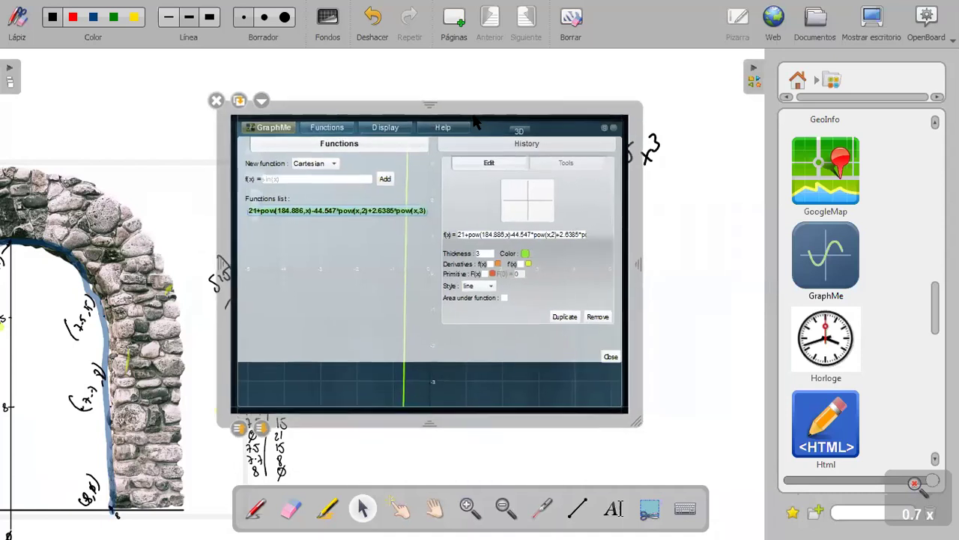
# Inspect the plotted cubic at wider and closer graph scales, and close the GraphMe widget
pyautogui.click(621, 369)
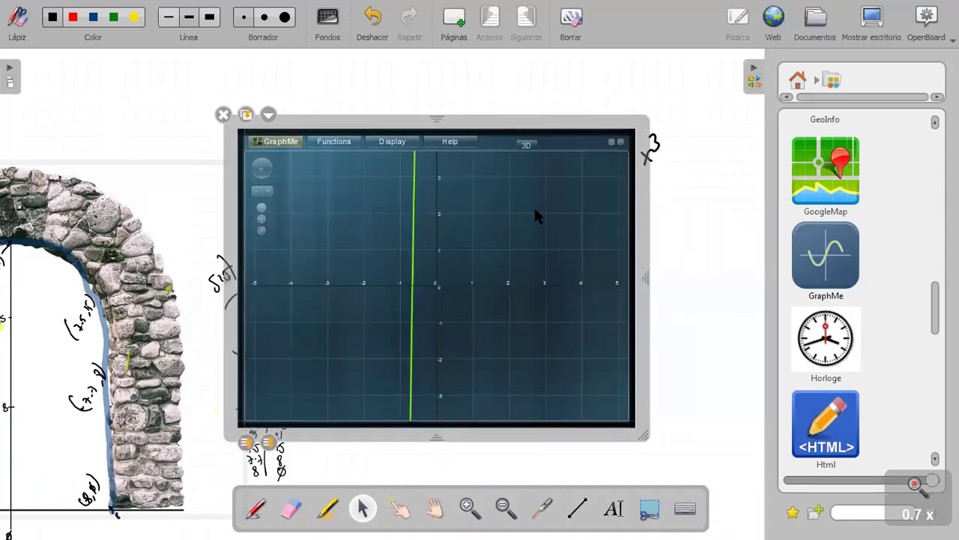
pyautogui.click(259, 192)
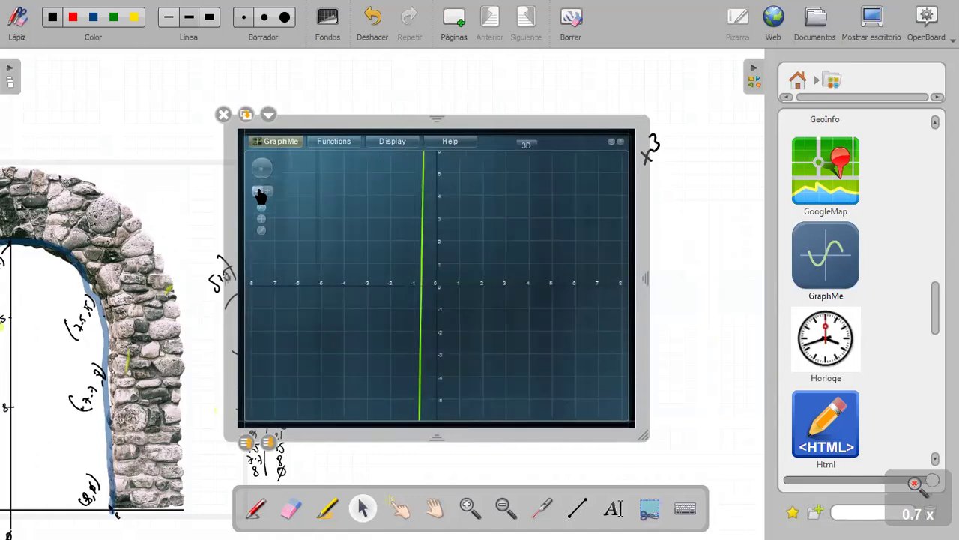
pyautogui.click(259, 191)
pyautogui.click(258, 192)
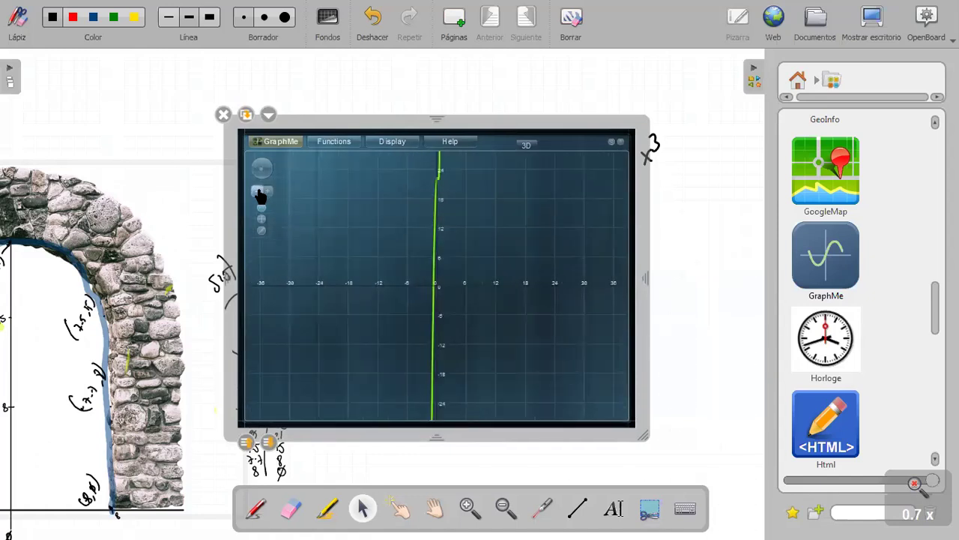
pyautogui.click(266, 192)
pyautogui.click(266, 194)
pyautogui.click(266, 193)
pyautogui.click(266, 193)
pyautogui.click(266, 193)
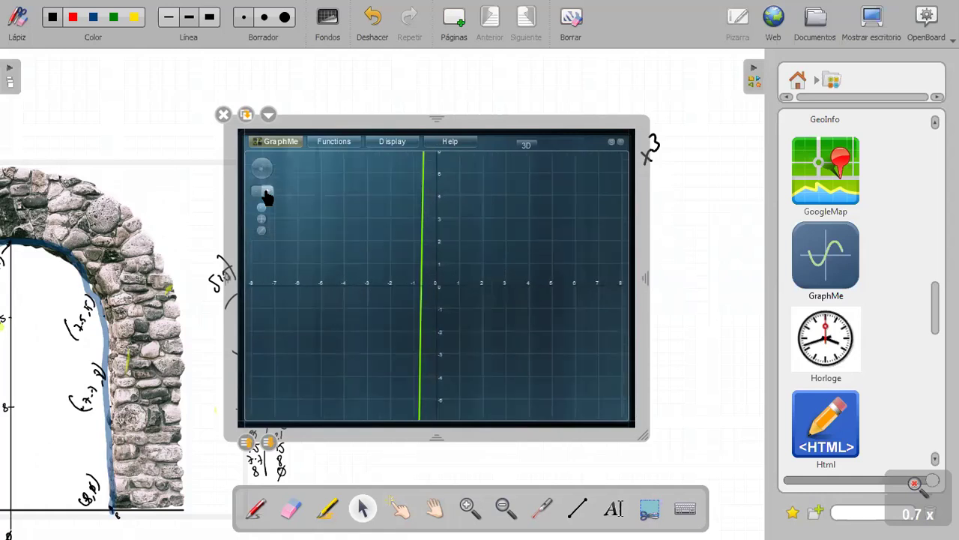
pyautogui.click(222, 114)
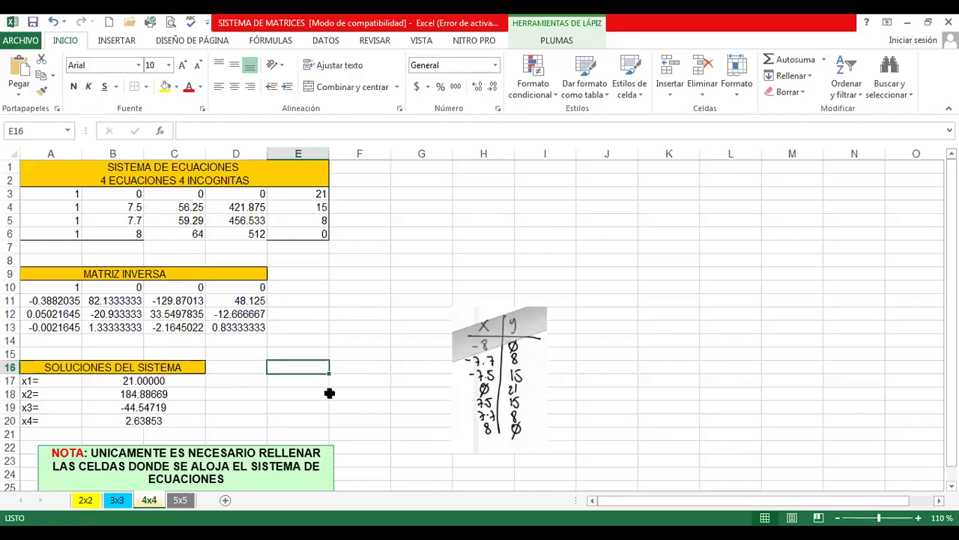
# Review the x values of the 4x4 system in B4 to B6
pyautogui.press('Left')
pyautogui.press('Left')
pyautogui.press('Down')
pyautogui.press('Up')
pyautogui.press('Up')
pyautogui.press('Up')
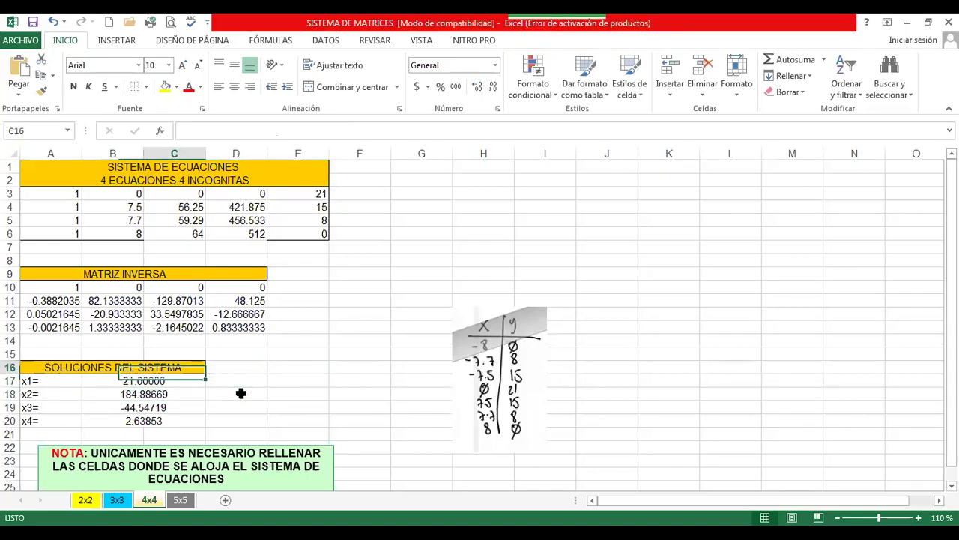
pyautogui.press('Up')
pyautogui.press('Up')
pyautogui.press('Up')
pyautogui.press('Up')
pyautogui.press('Up')
pyautogui.press('Up')
pyautogui.press('Up')
pyautogui.press('Up')
pyautogui.press('Up')
pyautogui.press('Left')
pyautogui.press('Up')
pyautogui.press('Up')
pyautogui.press('Down')
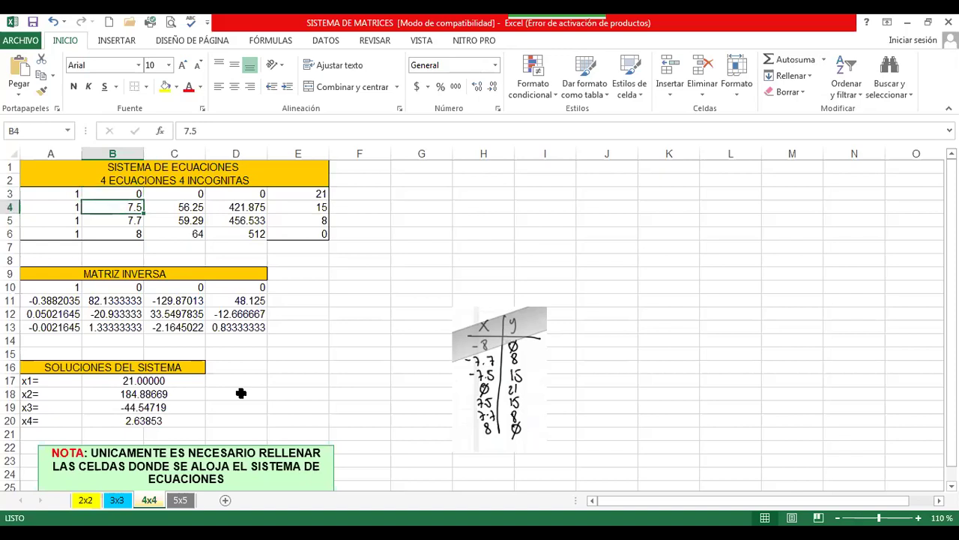
pyautogui.press('Down')
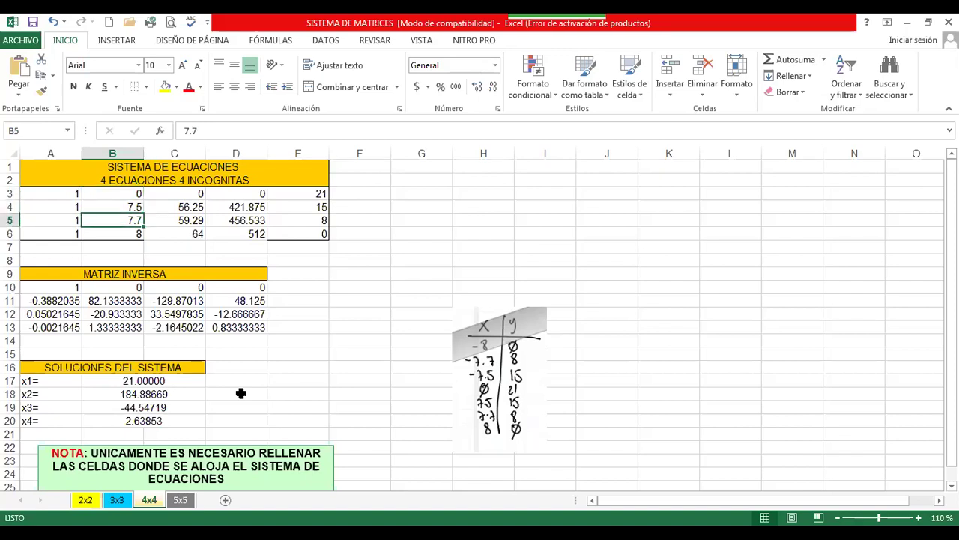
pyautogui.press('Down')
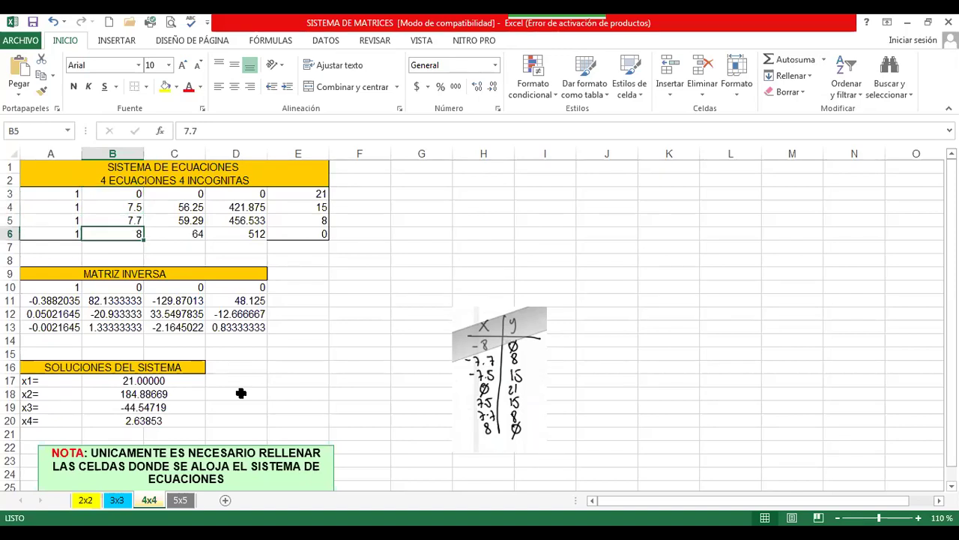
# Examine the solutions x1 to x4 of the 4x4 system and the formula behind x1
pyautogui.press('Down')
pyautogui.press('Down')
pyautogui.press('Down')
pyautogui.press('Down')
pyautogui.press('Down')
pyautogui.press('Down')
pyautogui.press('Down')
pyautogui.press('Down')
pyautogui.press('Down')
pyautogui.press('Down')
pyautogui.press('Down')
pyautogui.press('Down')
pyautogui.press('Down')
pyautogui.press('Up')
pyautogui.press('Up')
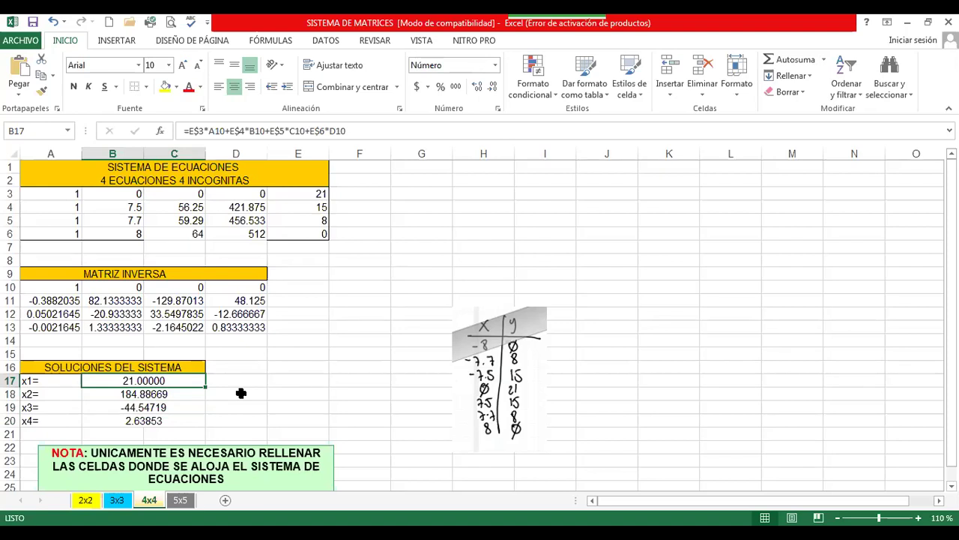
pyautogui.click(246, 392)
pyautogui.click(272, 393)
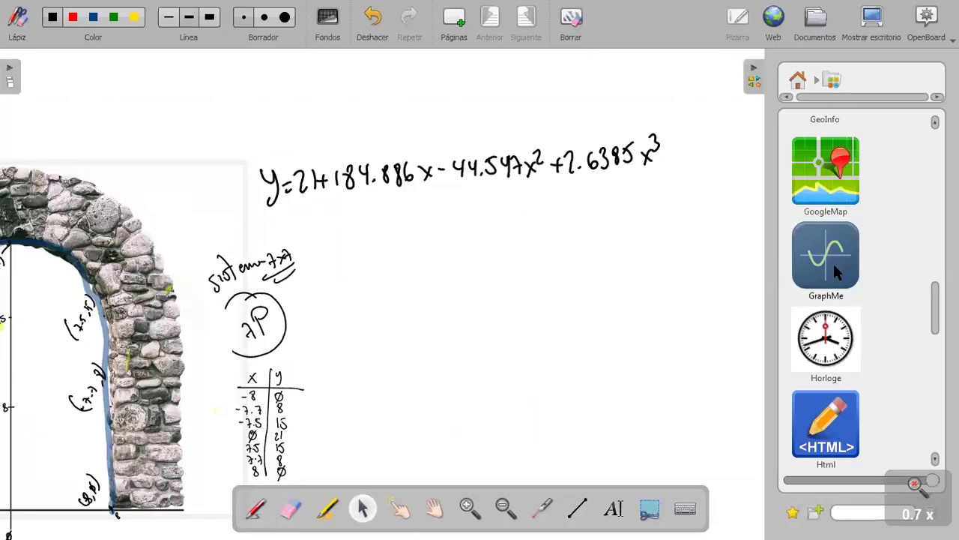
# Bring the whole arch into view and make a short black pen stroke just left of its top point
pyautogui.click(832, 262)
pyautogui.click(434, 509)
pyautogui.moveTo(466, 437); pyautogui.dragTo(596, 445)
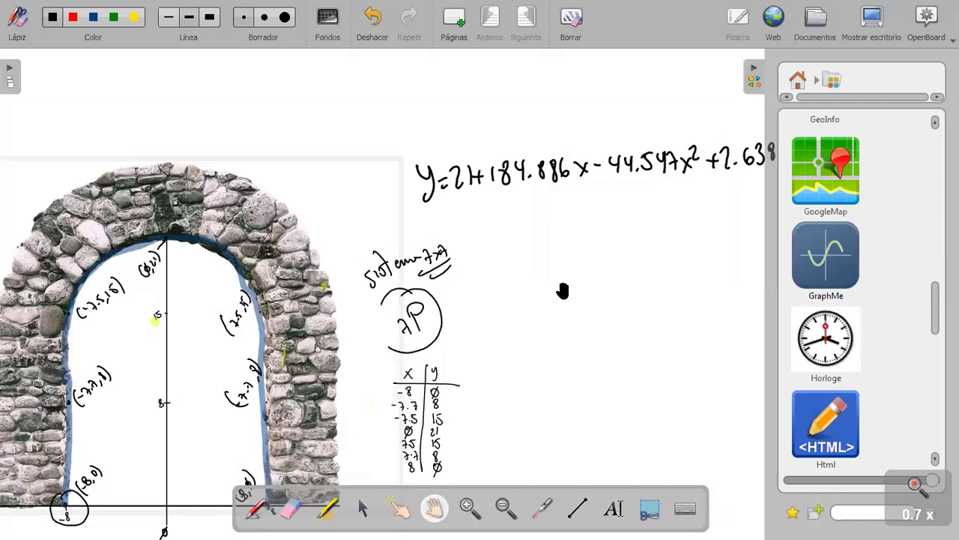
pyautogui.moveTo(150, 499); pyautogui.dragTo(194, 449)
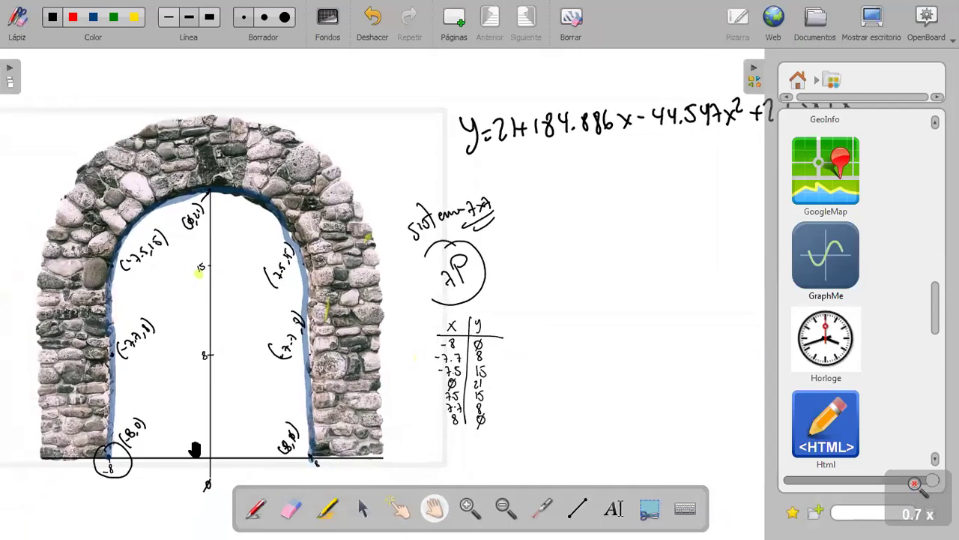
pyautogui.click(255, 508)
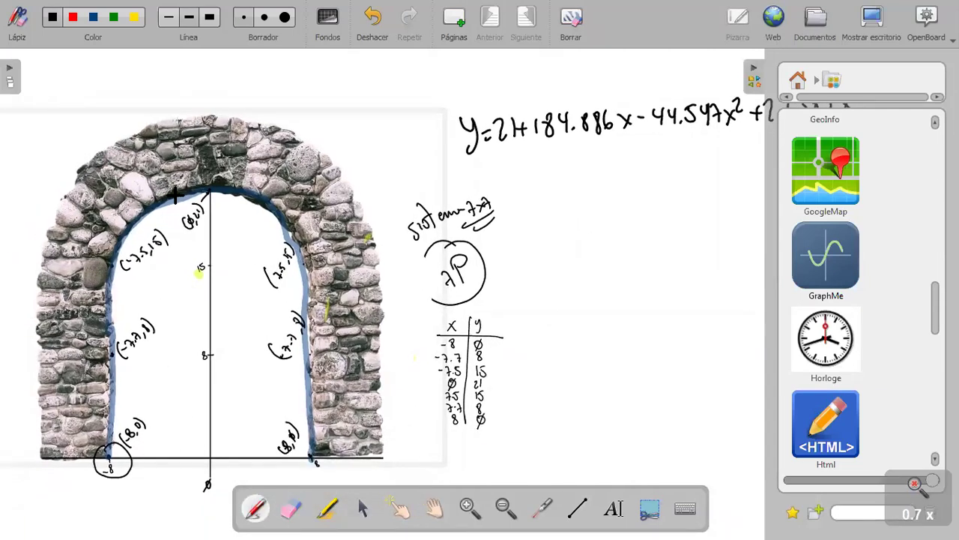
pyautogui.moveTo(204, 179)
pyautogui.mouseDown()
pyautogui.moveTo(81, 277)
pyautogui.moveTo(189, 372)
pyautogui.moveTo(177, 183)
pyautogui.mouseUp()
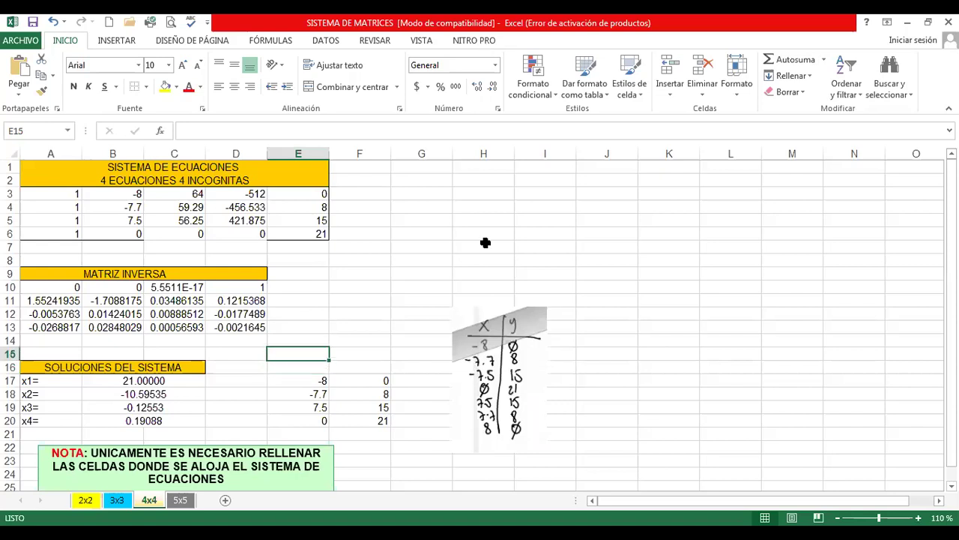
# Set the 4x4 system's third x value in B5 to -7.5
pyautogui.press('Up')
pyautogui.press('Up')
pyautogui.press('Up')
pyautogui.press('Up')
pyautogui.press('Up')
pyautogui.press('Up')
pyautogui.press('Up')
pyautogui.press('Up')
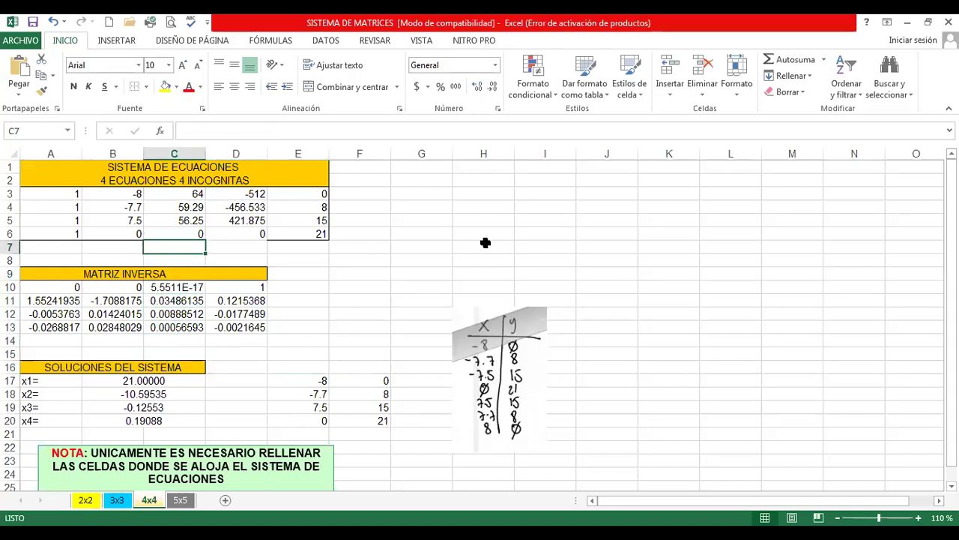
pyautogui.press('Left')
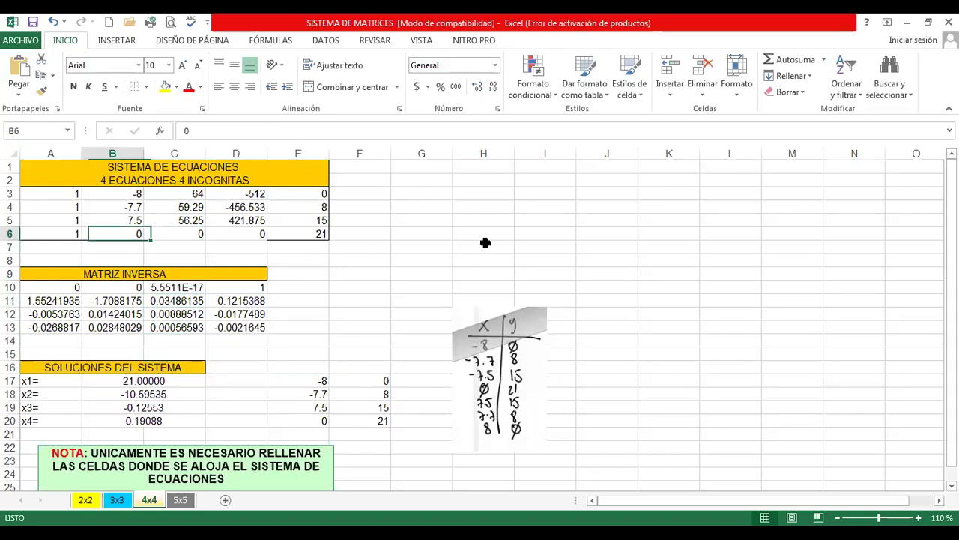
pyautogui.press('Up')
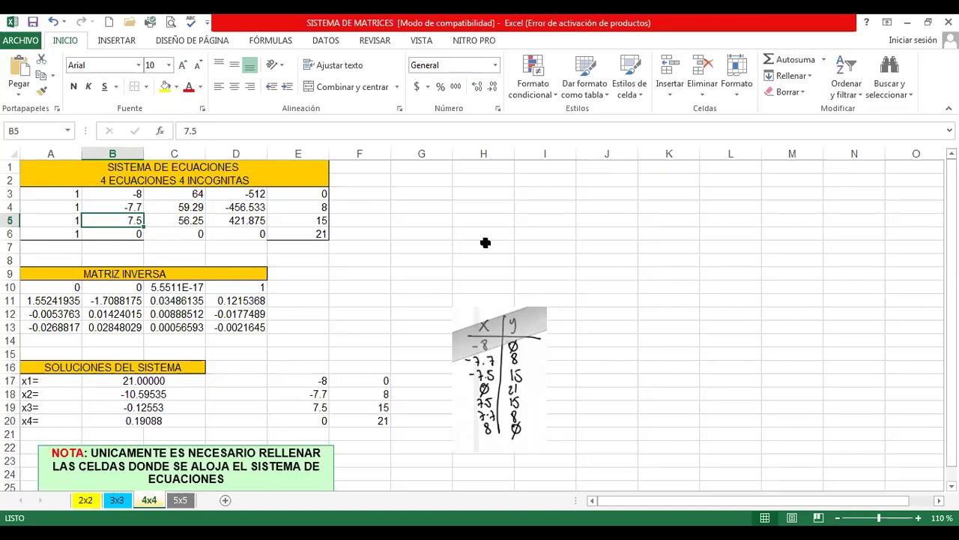
pyautogui.write('-7.5')
pyautogui.press('Right')
# Check the left-side x values in B3 to B5 against the table and examine the recalculated system
pyautogui.press('Left')
pyautogui.press('Right')
pyautogui.press('Left')
pyautogui.press('Left')
pyautogui.press('Right')
pyautogui.press('Left')
pyautogui.press('Up')
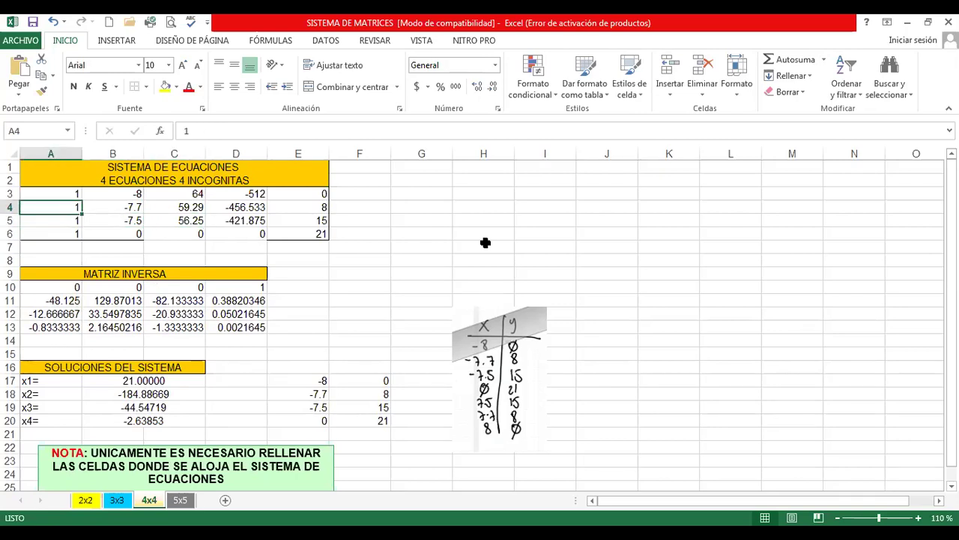
pyautogui.press('Right')
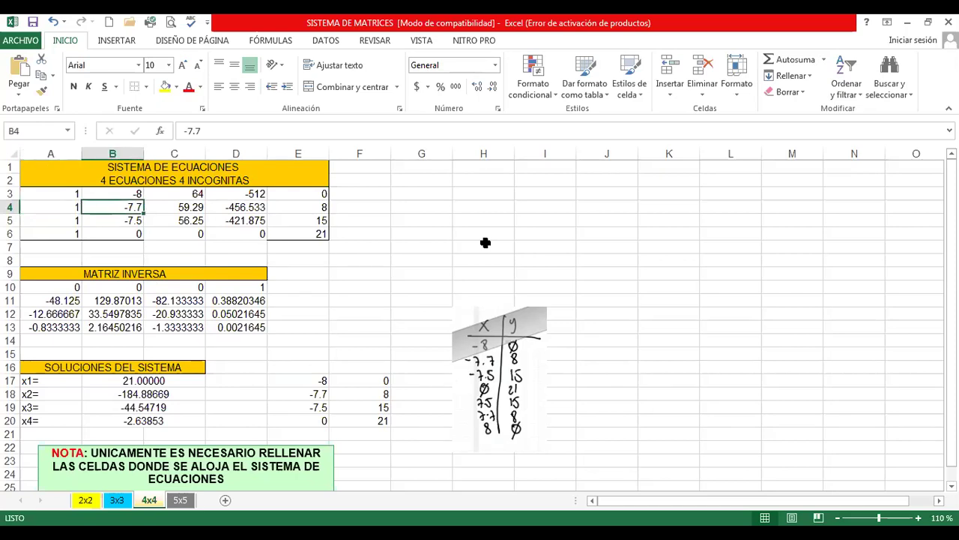
pyautogui.press('Up')
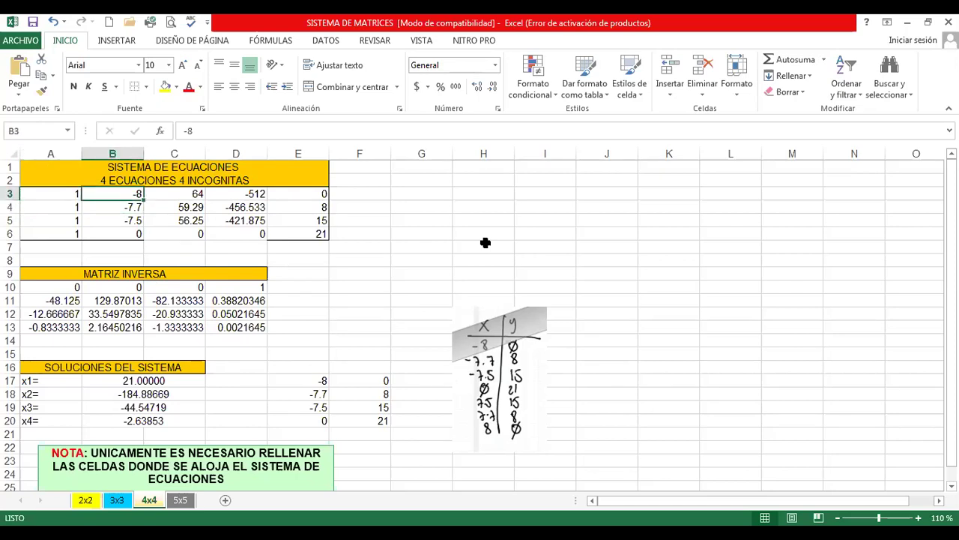
pyautogui.press('Right')
pyautogui.press('Down')
pyautogui.press('Down')
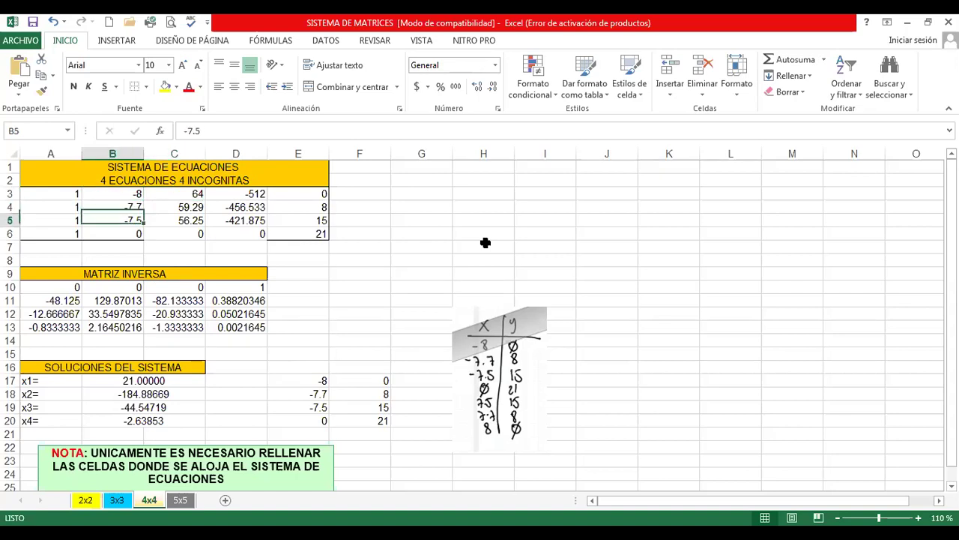
pyautogui.press('Down')
pyautogui.press('Up')
pyautogui.press('Up')
pyautogui.press('Up')
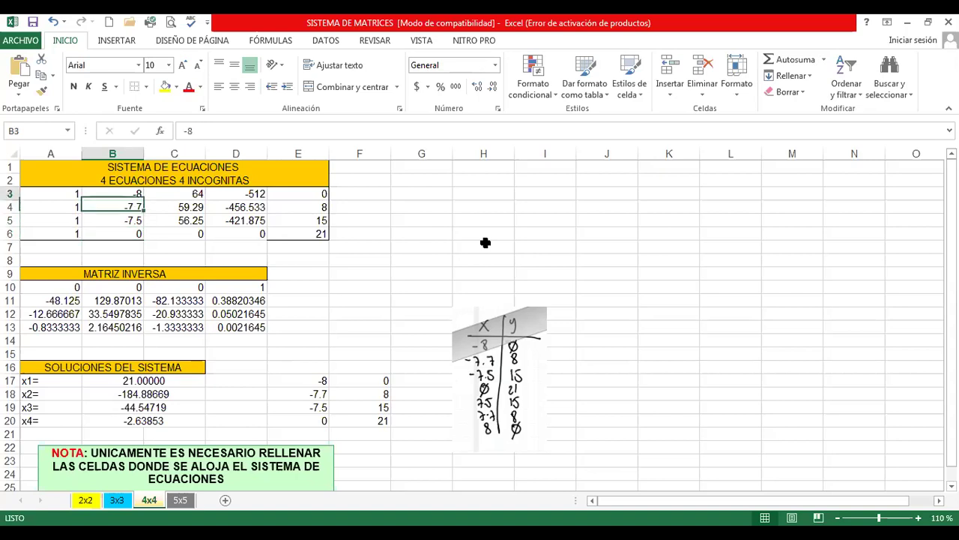
pyautogui.press('Down')
pyautogui.press('Down')
pyautogui.press('Up')
pyautogui.press('Up')
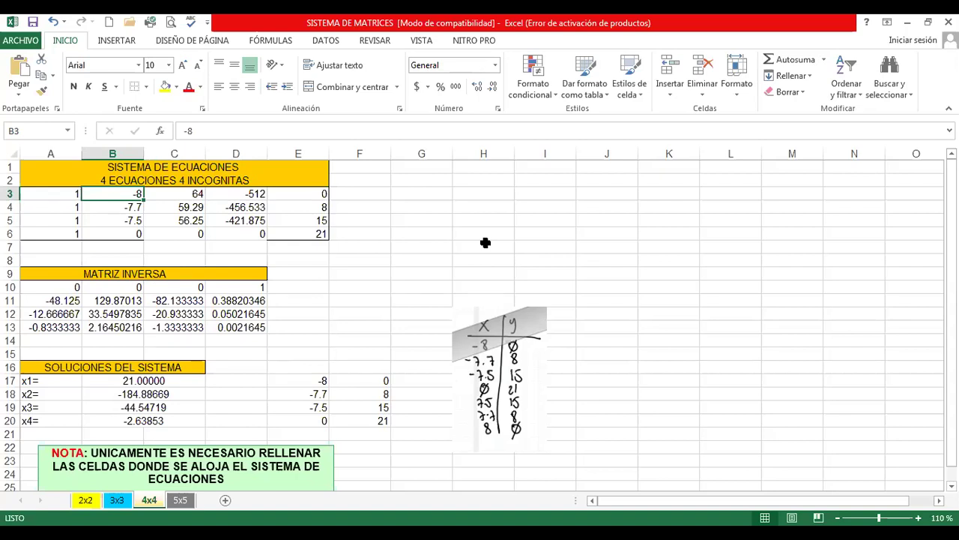
# Check the x values in column B and the squared-term formulas in C3 to C5 of the 4x4 system
pyautogui.press('Down')
pyautogui.press('Down')
pyautogui.press('Down')
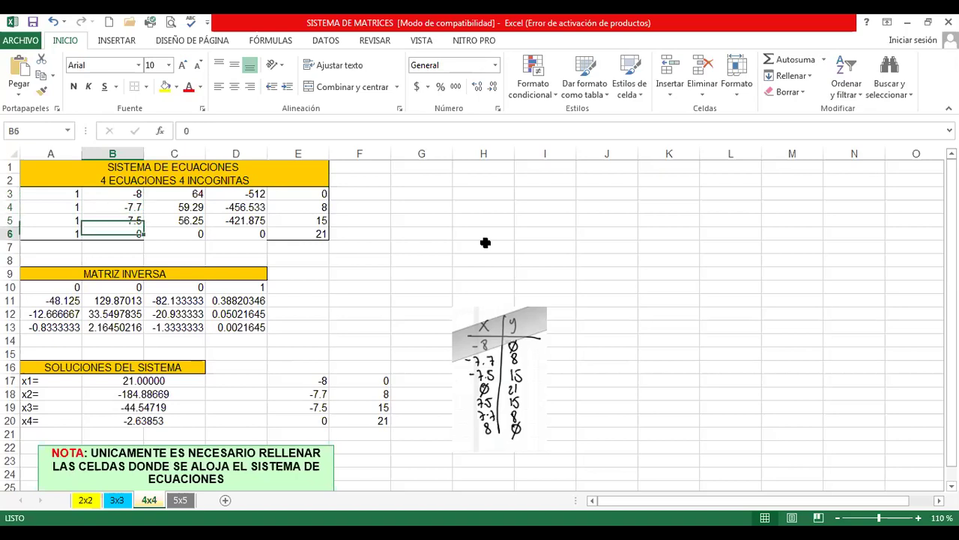
pyautogui.press('Right')
pyautogui.press('Up')
pyautogui.press('Up')
pyautogui.press('Up')
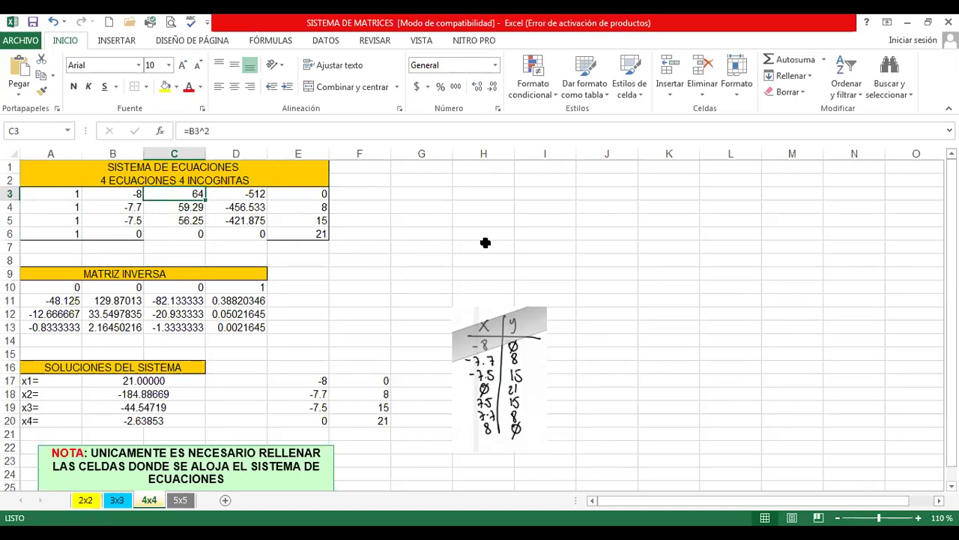
pyautogui.press('Down')
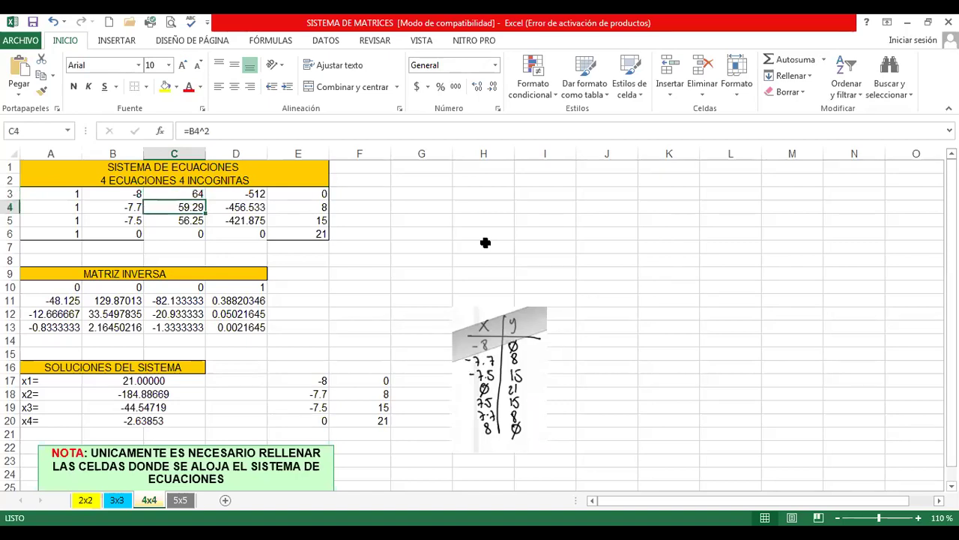
pyautogui.press('Down')
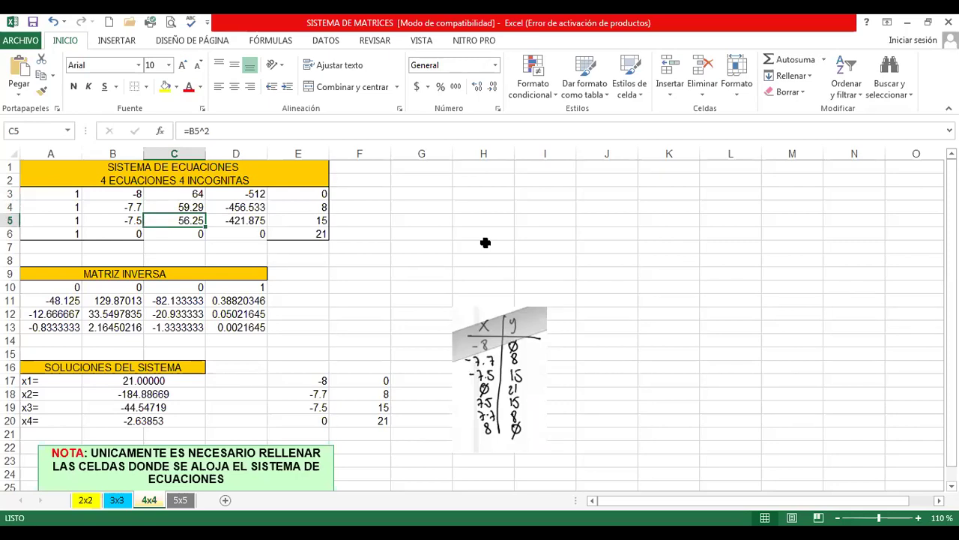
pyautogui.press('Down')
# Check the cubed-term formulas in D3 to D5 of the 4x4 system
pyautogui.press('Right')
pyautogui.press('Up')
pyautogui.press('Up')
pyautogui.press('Up')
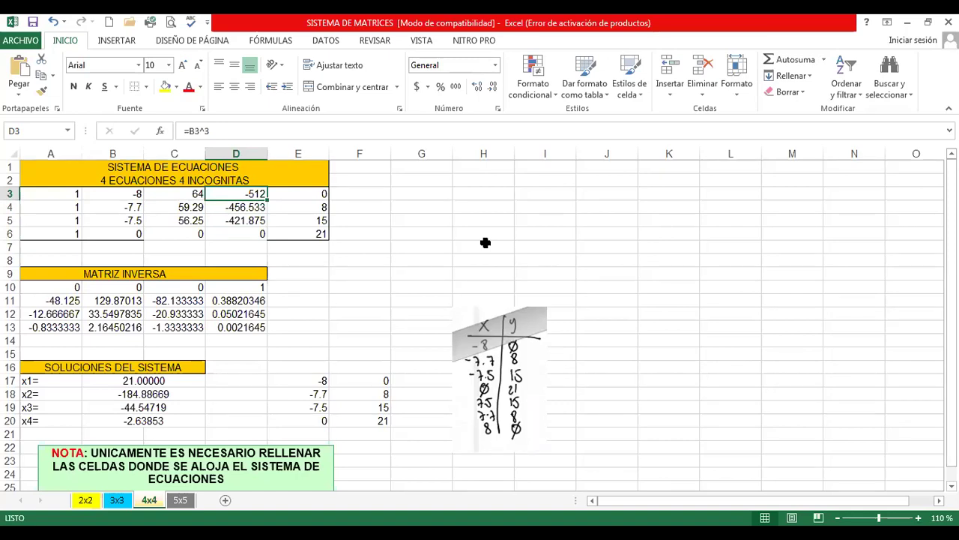
pyautogui.press('Down')
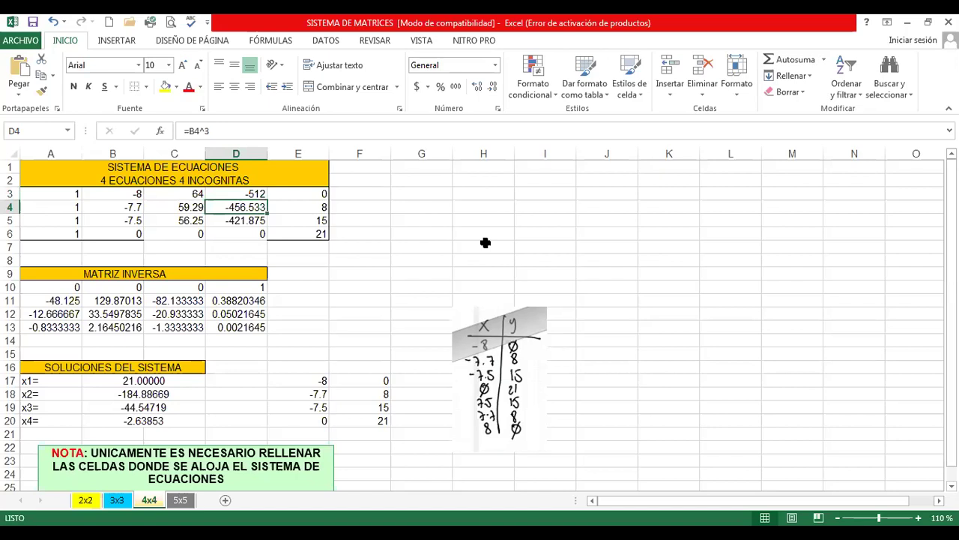
pyautogui.press('Down')
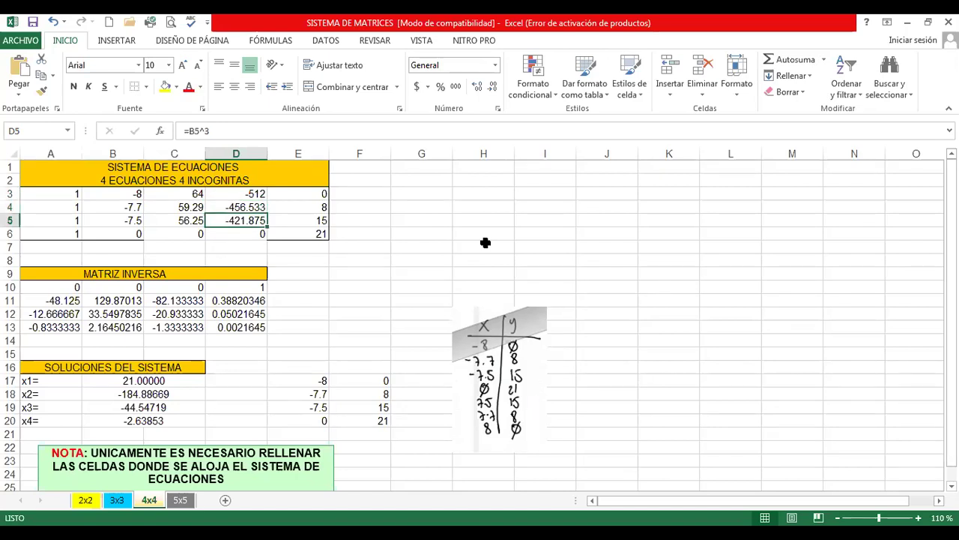
pyautogui.press('Down')
# Compare the y values in E3 to E6 with the pasted point table
pyautogui.press('Right')
pyautogui.press('Up')
pyautogui.press('Up')
pyautogui.press('Up')
pyautogui.press('Down')
pyautogui.press('Down')
pyautogui.press('Down')
pyautogui.press('Down')
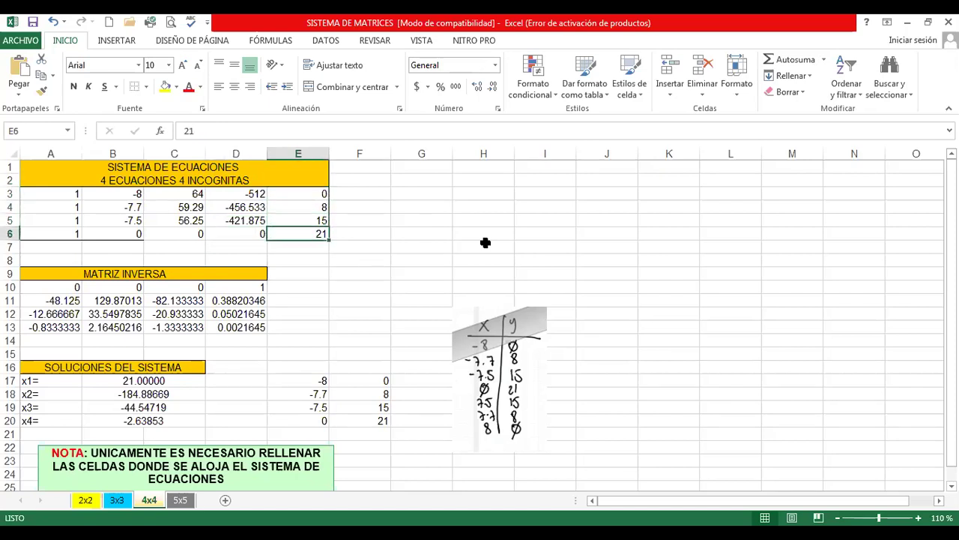
pyautogui.press('Up')
pyautogui.press('Down')
pyautogui.press('Up')
pyautogui.press('Up')
pyautogui.press('Up')
pyautogui.press('Down')
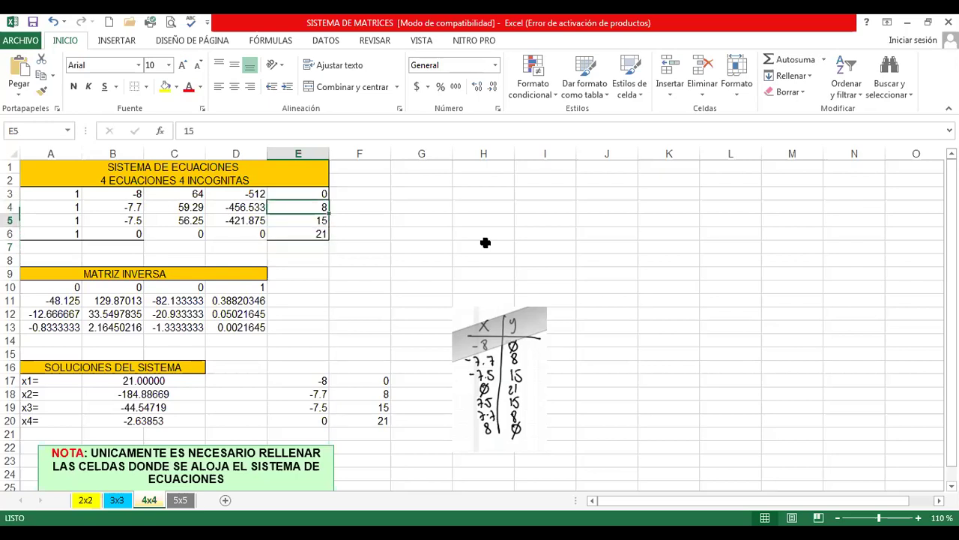
# Label the system's columns B to E in row 7 as x, x^2, x^3 and y
pyautogui.press('Down')
pyautogui.press('Down')
pyautogui.press('Left')
pyautogui.press('Left')
pyautogui.press('Left')
pyautogui.write('x')
pyautogui.press('Right')
pyautogui.write('x^2')
pyautogui.press('Right')
pyautogui.write('x^3')
pyautogui.press('Right')
pyautogui.write('y')
pyautogui.press('Right')
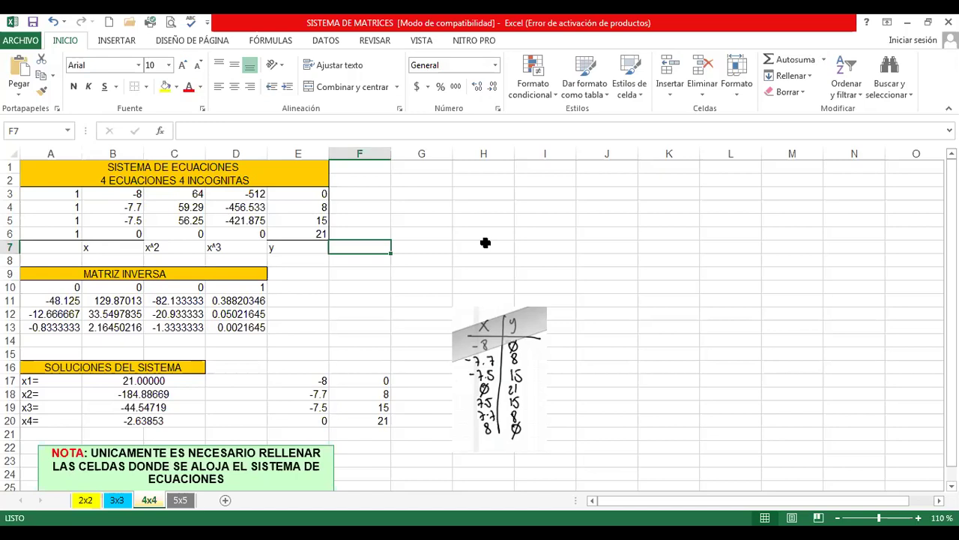
pyautogui.press('Left')
pyautogui.press('Left')
pyautogui.press('Right')
pyautogui.press('Right')
pyautogui.press('Left')
pyautogui.press('Left')
pyautogui.press('Right')
pyautogui.press('Left')
pyautogui.press('Left')
pyautogui.press('Left')
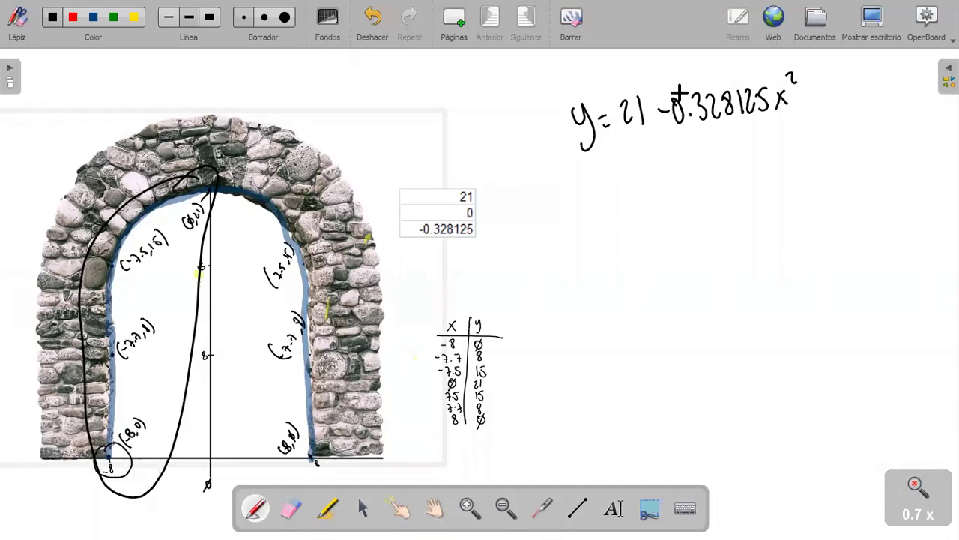
# In OpenBoard, delete the pasted image of the coefficients 21, 0 and -0.328125 beside the arch
pyautogui.click(290, 508)
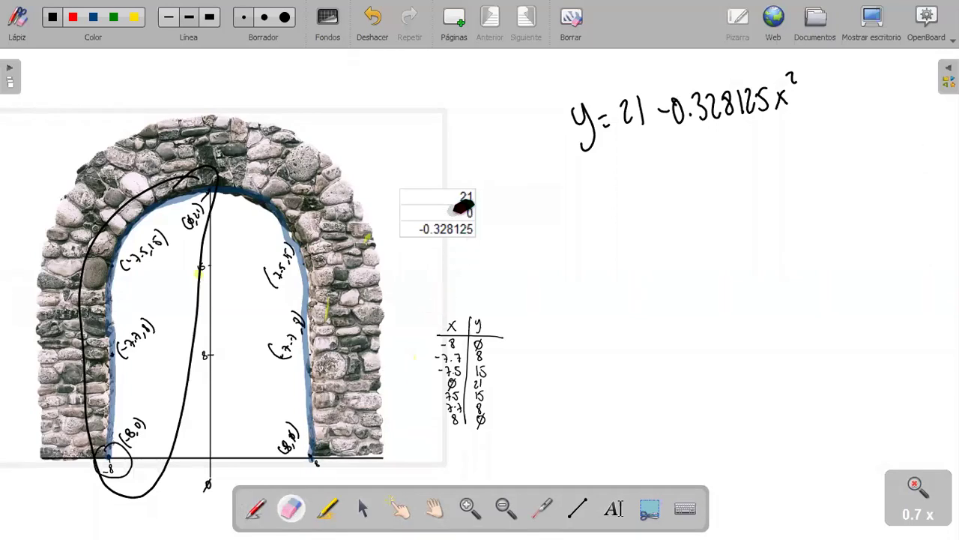
pyautogui.click(366, 512)
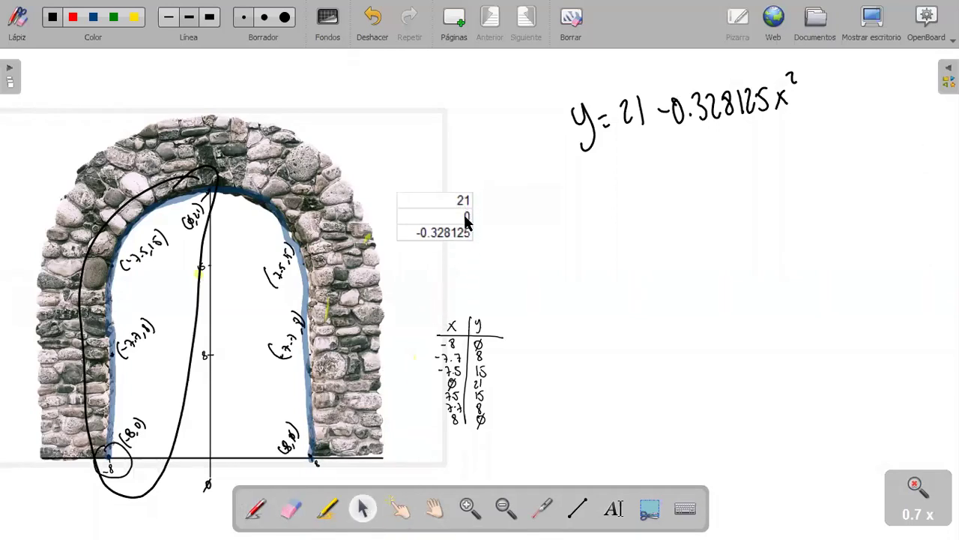
pyautogui.click(464, 213)
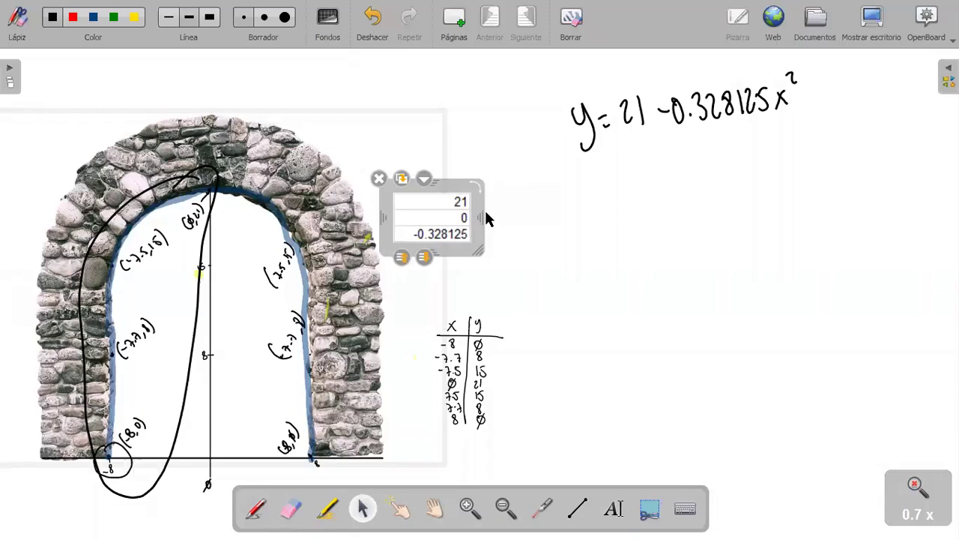
pyautogui.press('Delete')
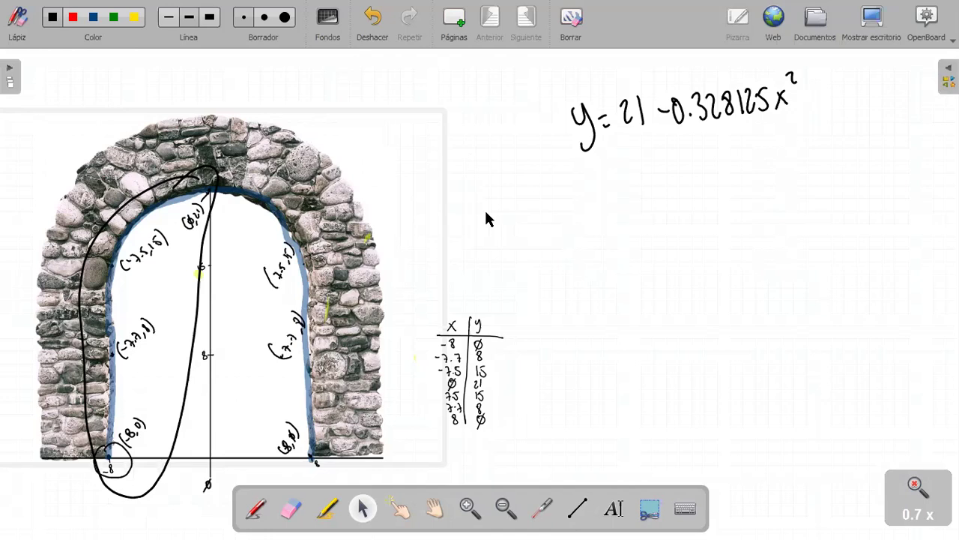
# Shade the area inside the arch opening with the yellow highlighter
pyautogui.click(330, 510)
pyautogui.moveTo(120, 444)
pyautogui.mouseDown()
pyautogui.moveTo(143, 262)
pyautogui.moveTo(131, 255)
pyautogui.moveTo(300, 408)
pyautogui.moveTo(169, 322)
pyautogui.moveTo(188, 441)
pyautogui.moveTo(313, 348)
pyautogui.mouseUp()
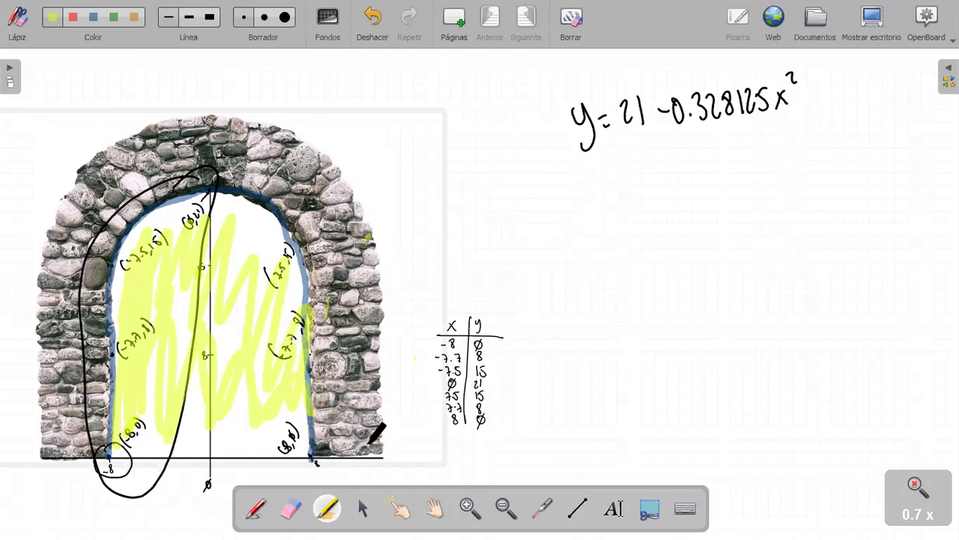
# Handwrite the definite integral from -8 to 8 of (21 - 0.328125x²) dx with an equals sign, below the parabola equation
pyautogui.click(257, 509)
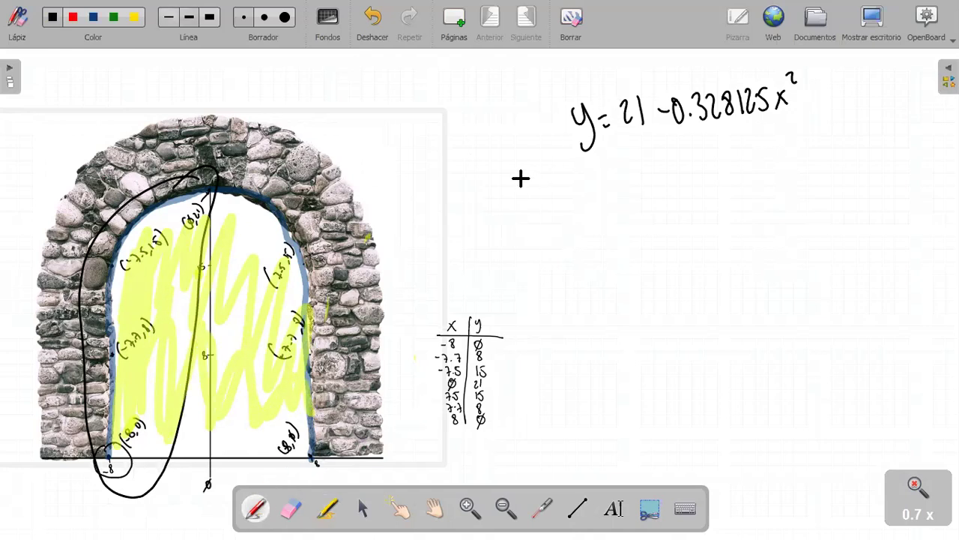
pyautogui.moveTo(493, 179)
pyautogui.mouseDown()
pyautogui.moveTo(463, 245)
pyautogui.moveTo(508, 233)
pyautogui.mouseUp()
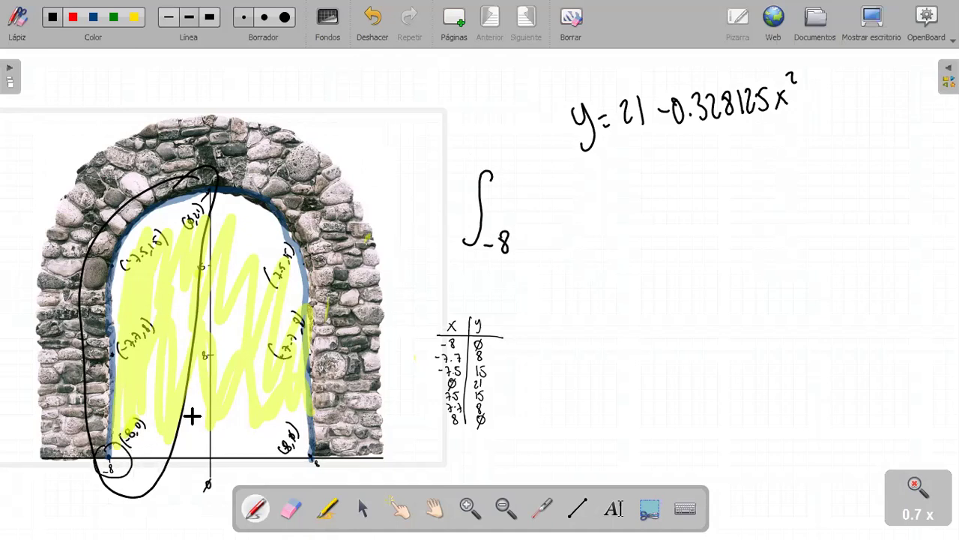
pyautogui.moveTo(510, 166)
pyautogui.mouseDown()
pyautogui.moveTo(522, 220)
pyautogui.moveTo(558, 197)
pyautogui.moveTo(579, 200)
pyautogui.mouseUp()
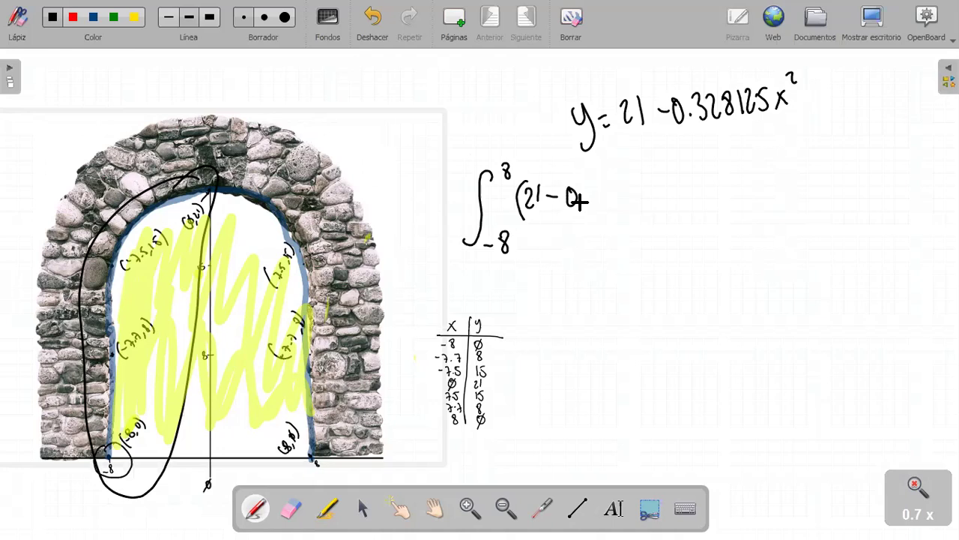
pyautogui.click(583, 203)
pyautogui.moveTo(589, 189)
pyautogui.mouseDown()
pyautogui.moveTo(590, 204)
pyautogui.moveTo(615, 196)
pyautogui.mouseUp()
pyautogui.moveTo(626, 186)
pyautogui.mouseDown()
pyautogui.moveTo(627, 201)
pyautogui.moveTo(639, 192)
pyautogui.moveTo(641, 201)
pyautogui.mouseUp()
pyautogui.moveTo(650, 185)
pyautogui.mouseDown()
pyautogui.moveTo(644, 201)
pyautogui.moveTo(658, 201)
pyautogui.mouseUp()
pyautogui.moveTo(651, 194)
pyautogui.mouseDown()
pyautogui.moveTo(667, 193)
pyautogui.moveTo(665, 201)
pyautogui.mouseUp()
pyautogui.moveTo(666, 187)
pyautogui.mouseDown()
pyautogui.moveTo(652, 201)
pyautogui.moveTo(672, 184)
pyautogui.moveTo(683, 196)
pyautogui.mouseUp()
pyautogui.moveTo(700, 186)
pyautogui.mouseDown()
pyautogui.moveTo(708, 194)
pyautogui.moveTo(699, 196)
pyautogui.moveTo(718, 188)
pyautogui.mouseUp()
pyautogui.moveTo(710, 193); pyautogui.dragTo(718, 193)
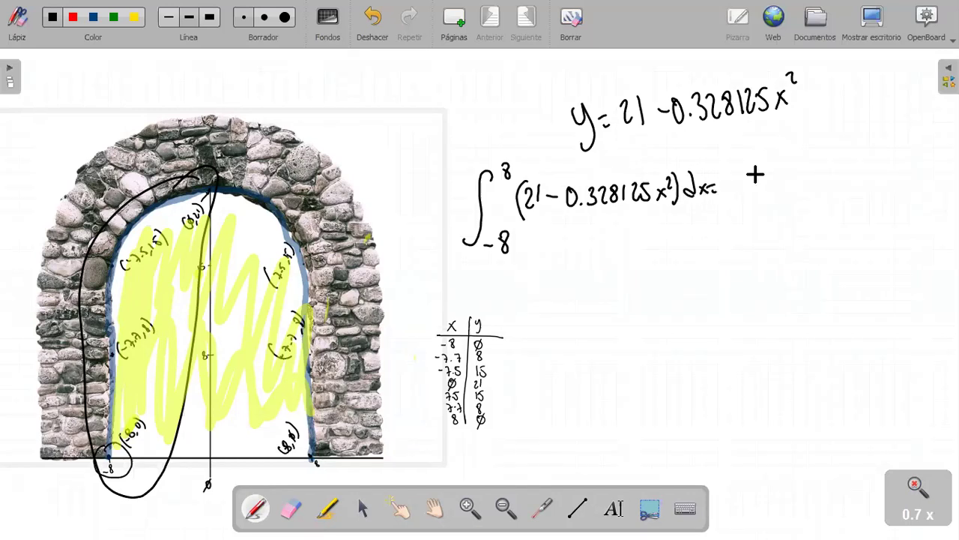